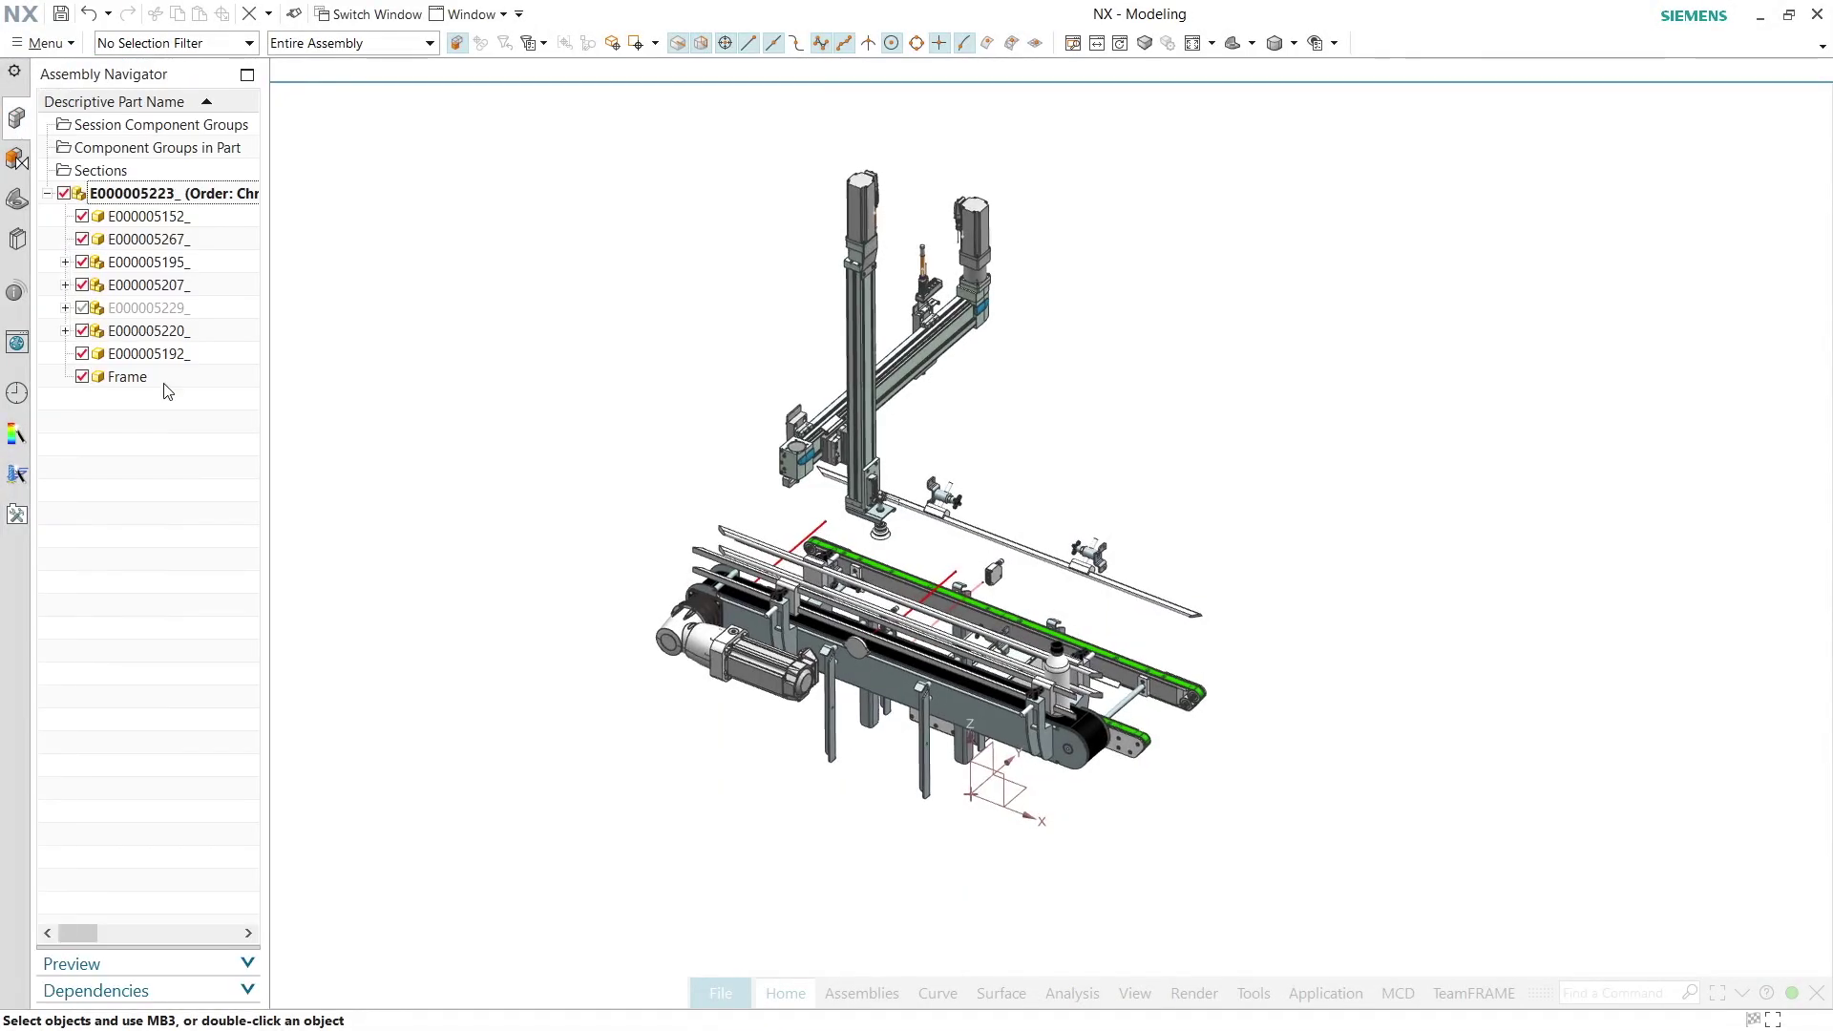
Make Frame the work part and start a sketch on its default base plane
{"action": "right_click", "coordinate": [158, 378]}
{"action": "left_click", "coordinate": [238, 413]}
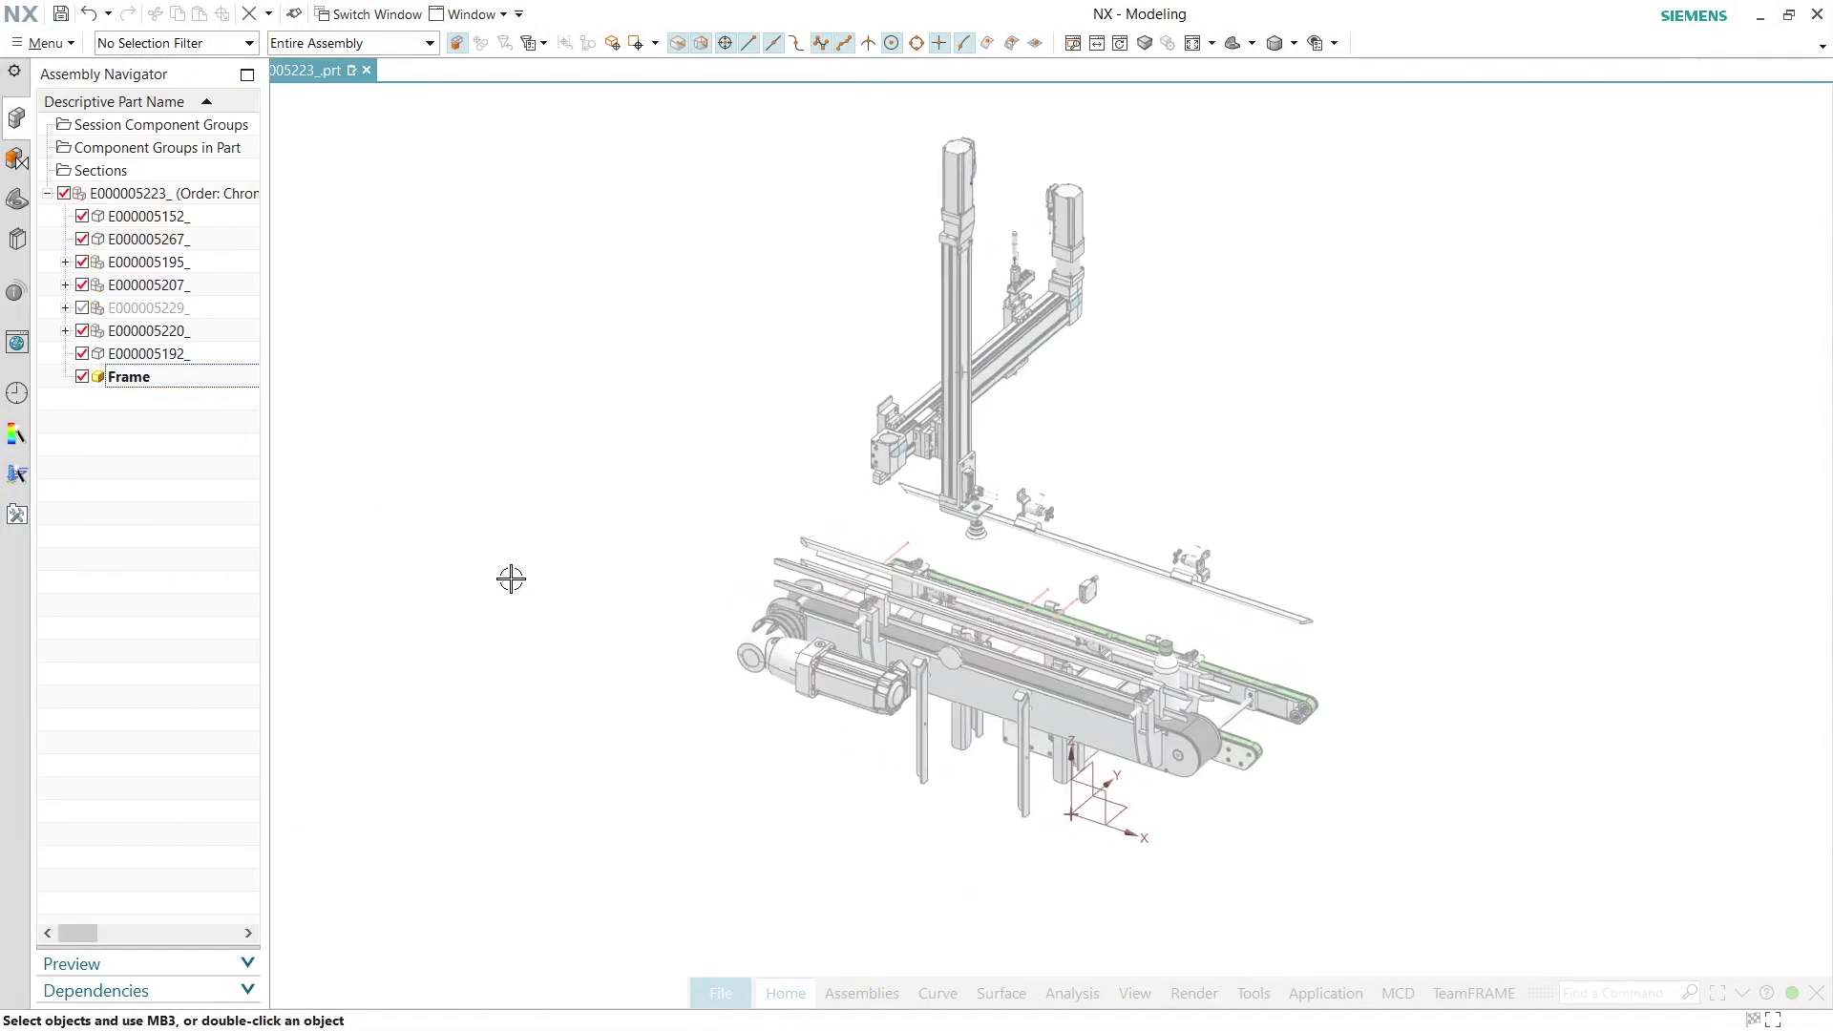
{"action": "left_click", "coordinate": [786, 993]}
{"action": "left_click", "coordinate": [754, 919]}
{"action": "middle_click", "coordinate": [1162, 785]}
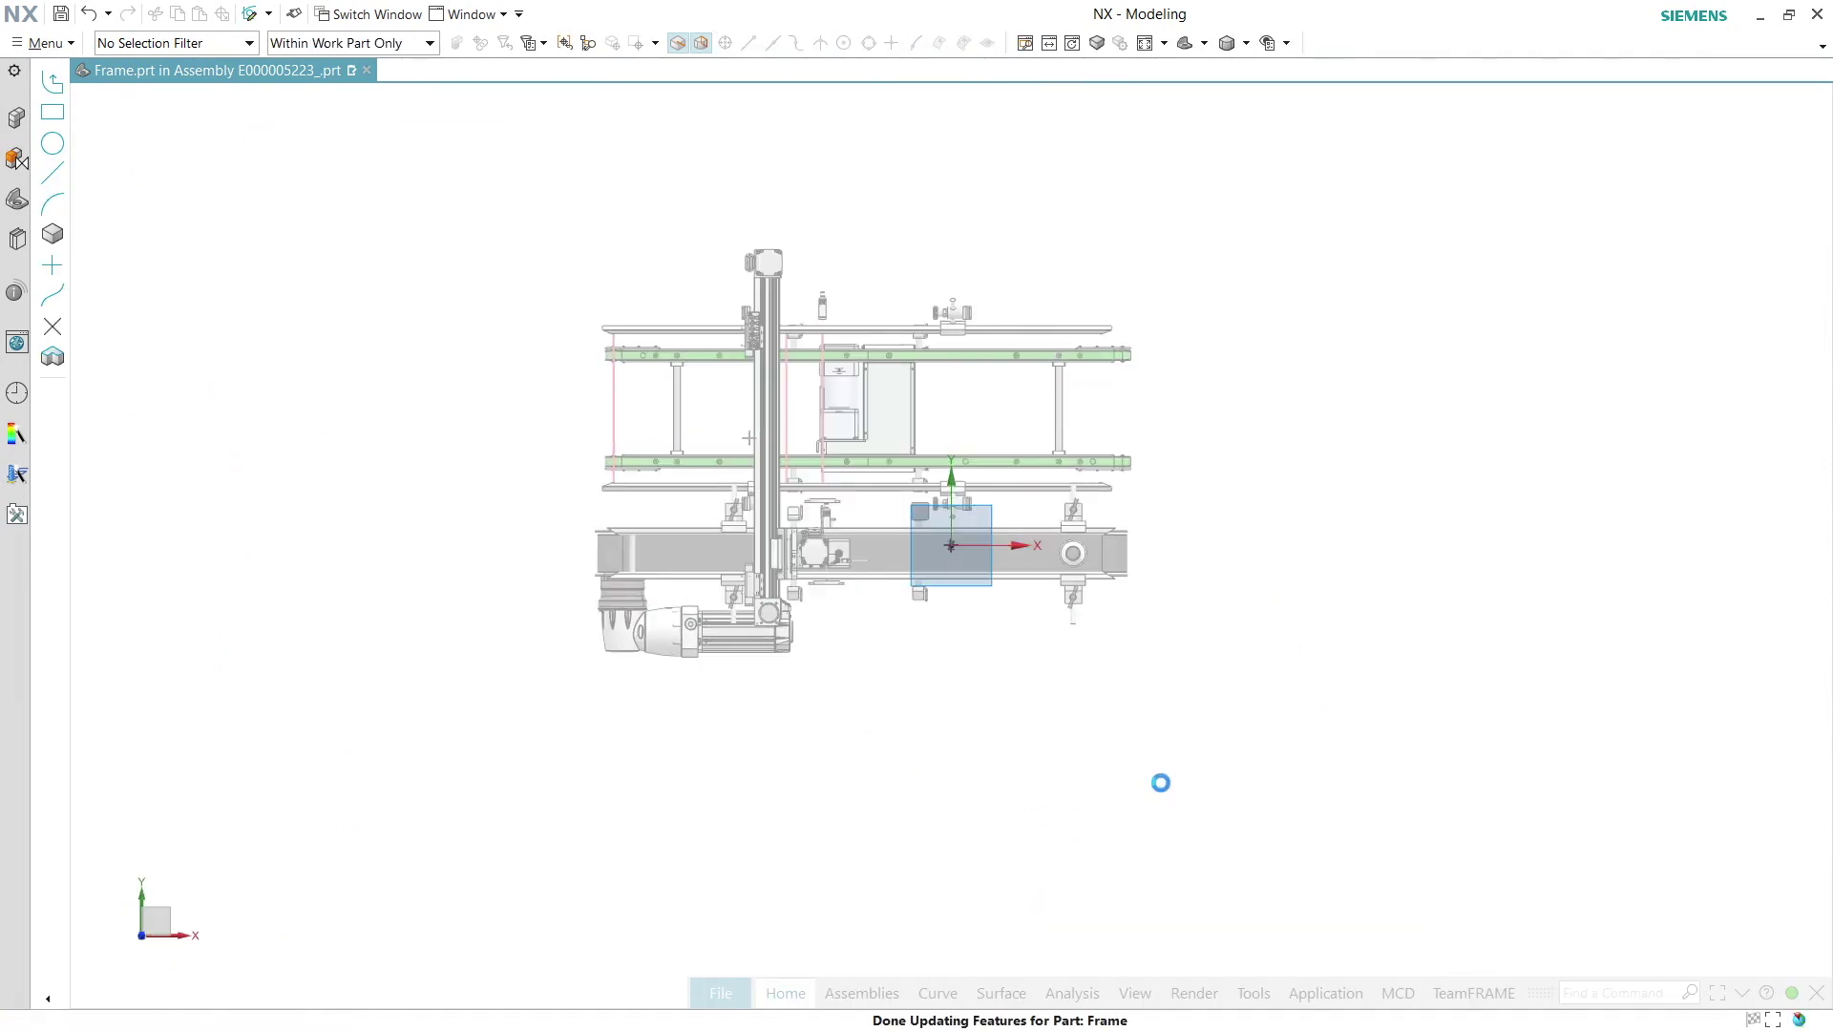
Sketch a rectangle with two vertical lines around the conveyor, trim excess, and dimension width 1500
{"action": "key", "text": "r"}
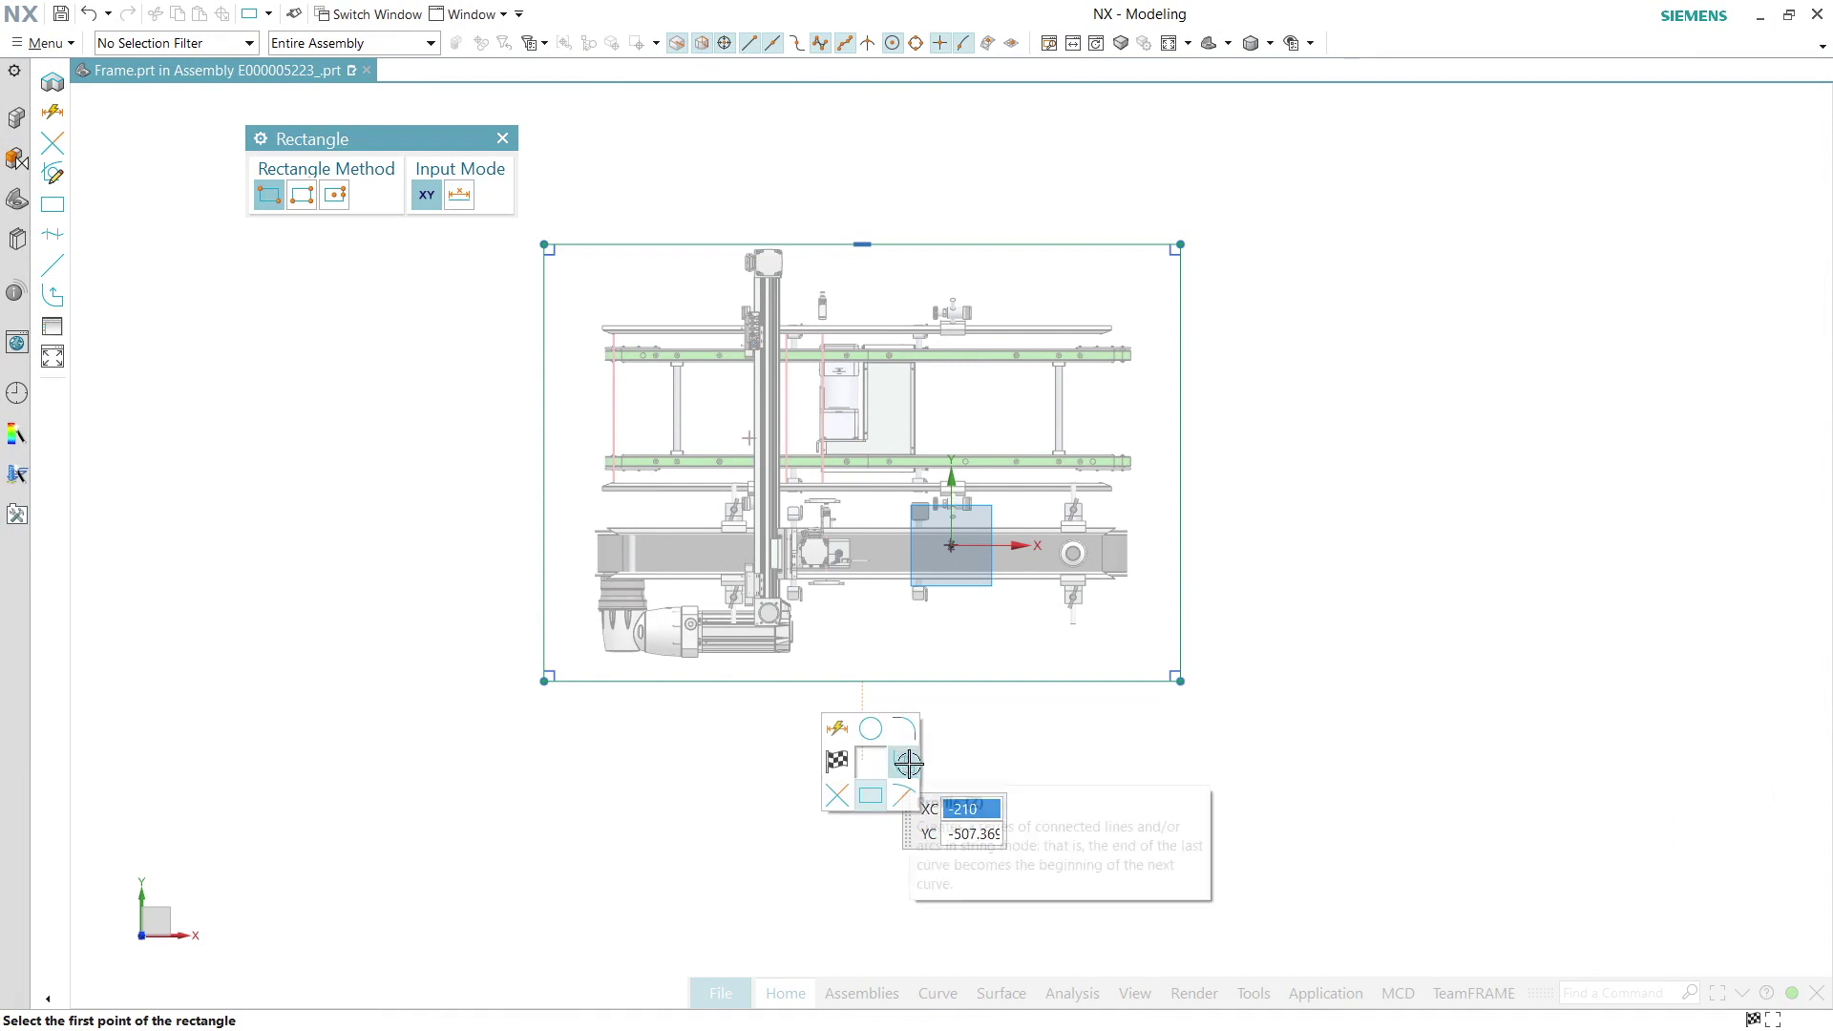
{"action": "left_click", "coordinate": [908, 764]}
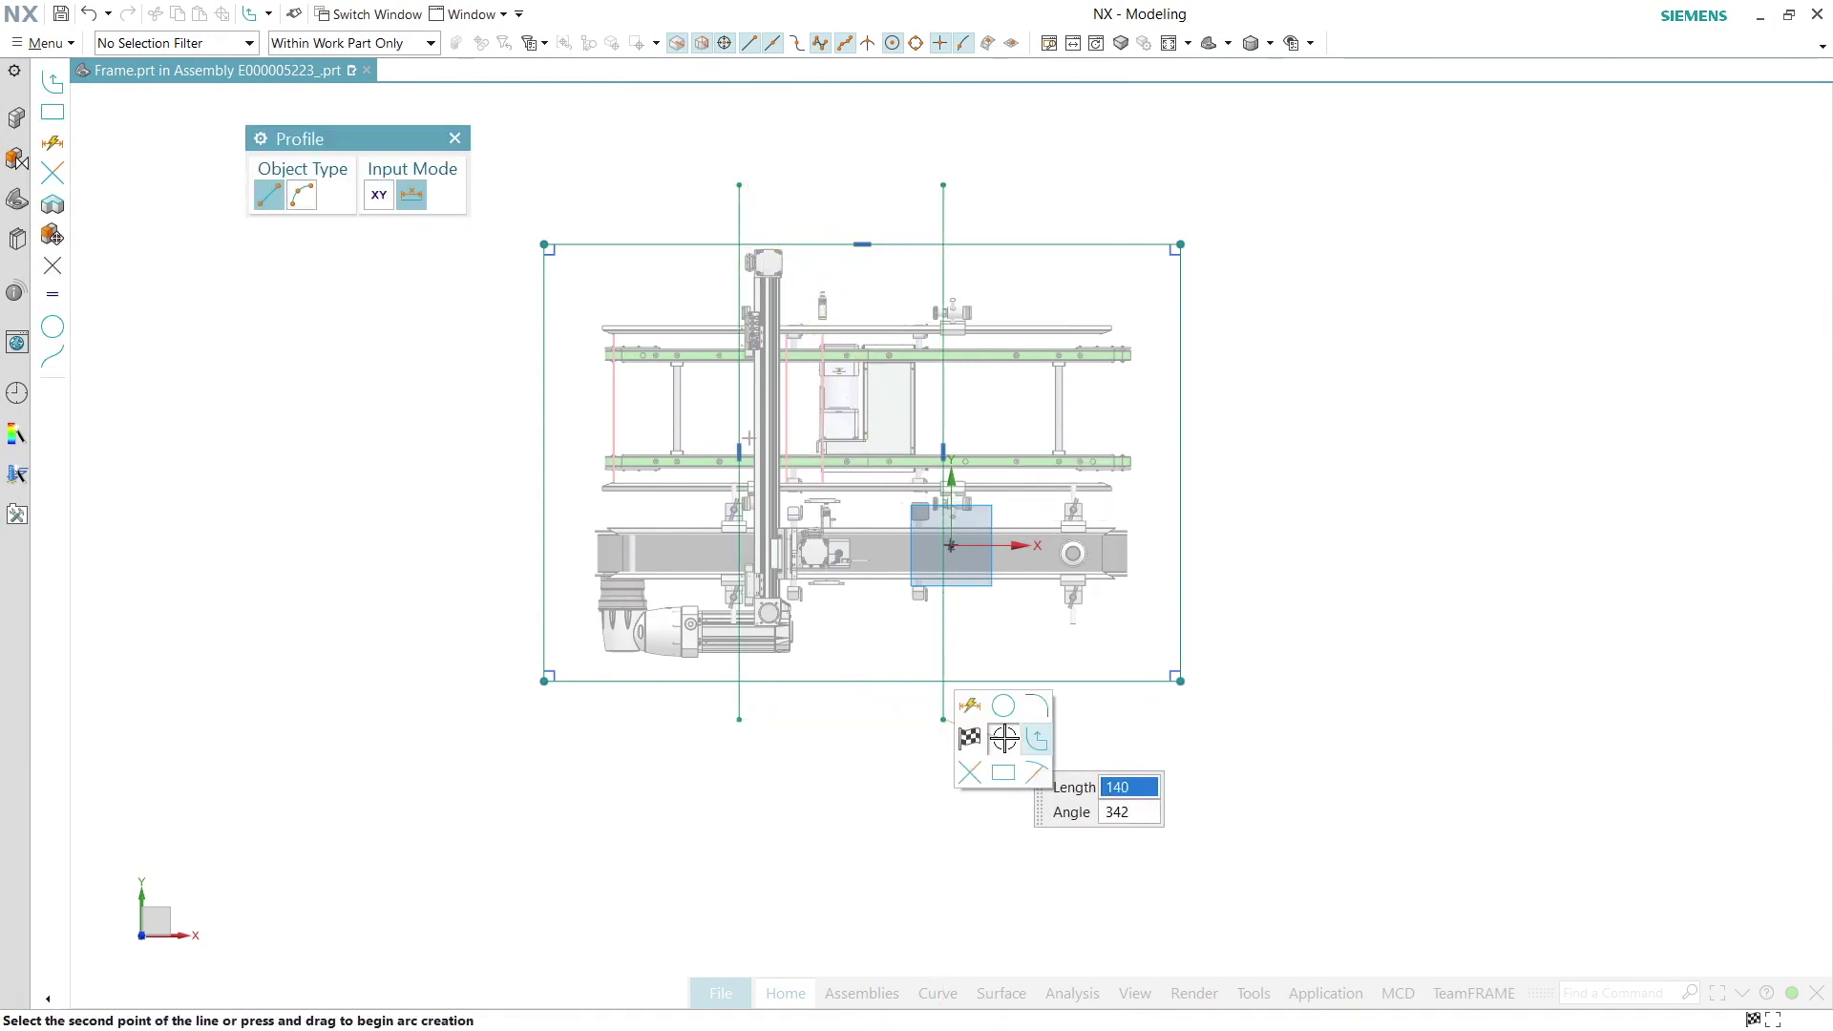
{"action": "left_click", "coordinate": [969, 771]}
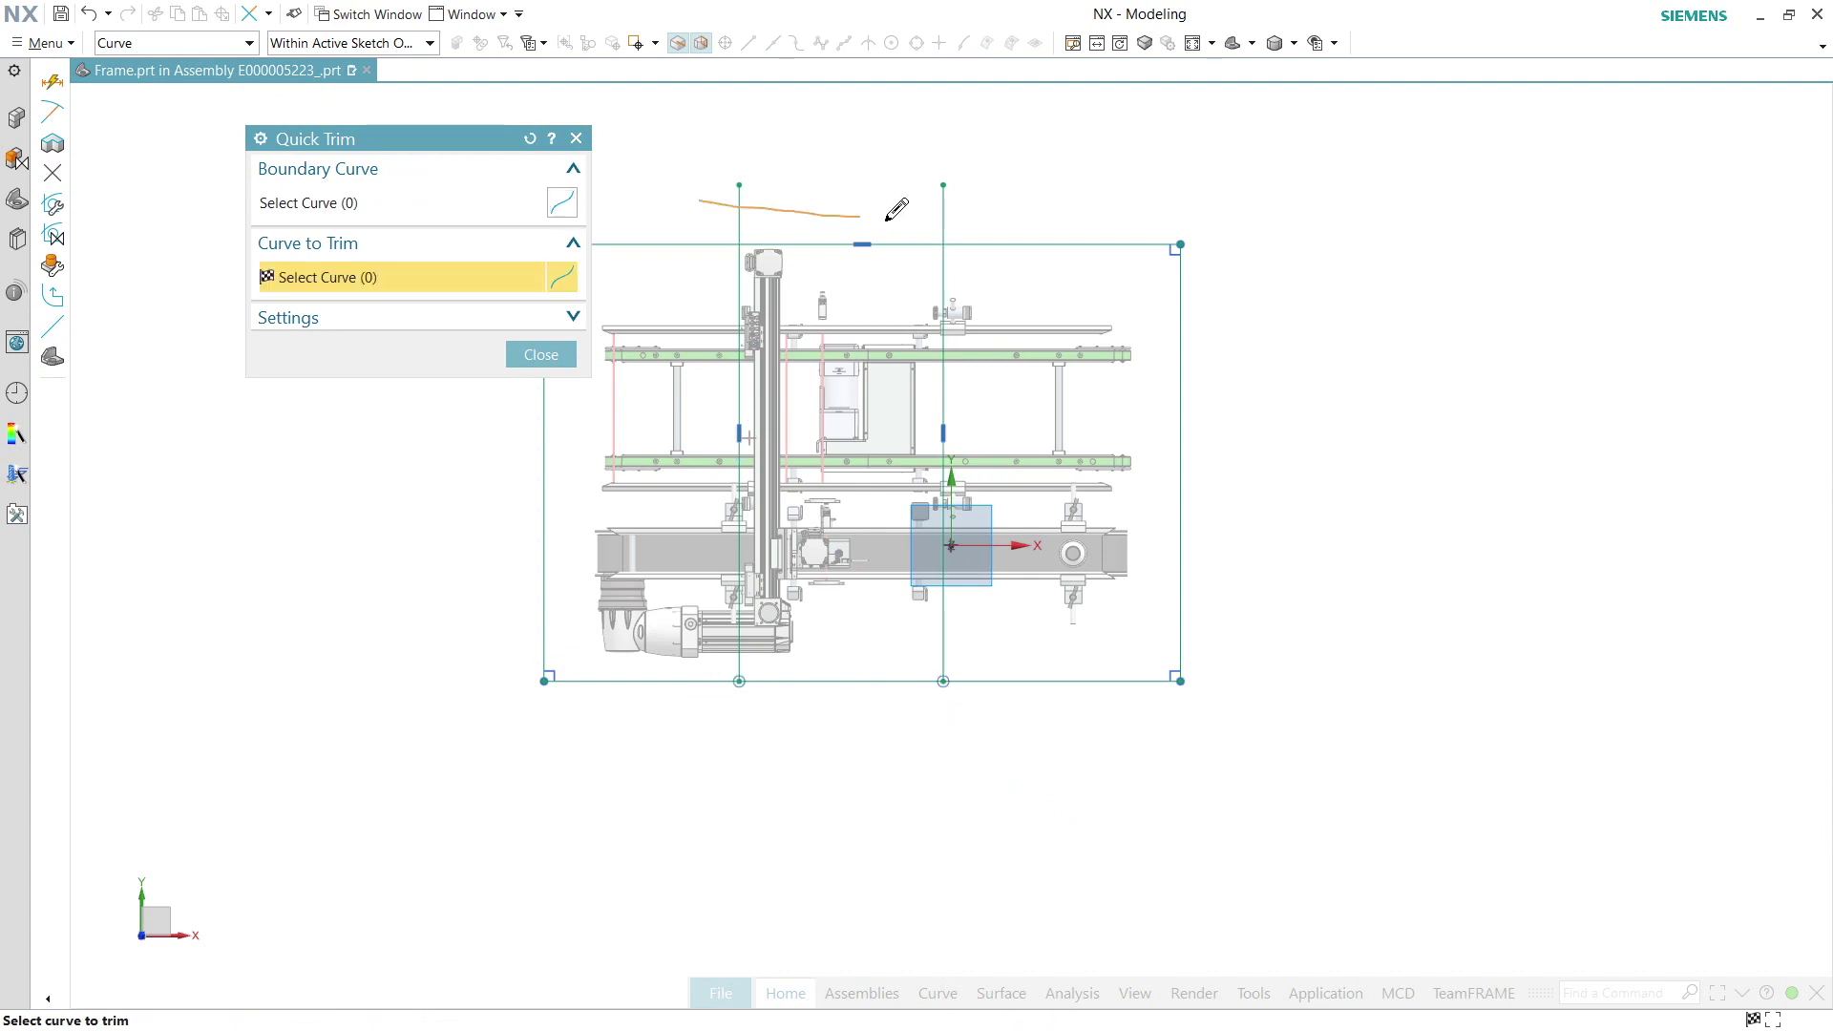
{"action": "left_click", "coordinate": [950, 177]}
{"action": "left_click", "coordinate": [814, 767]}
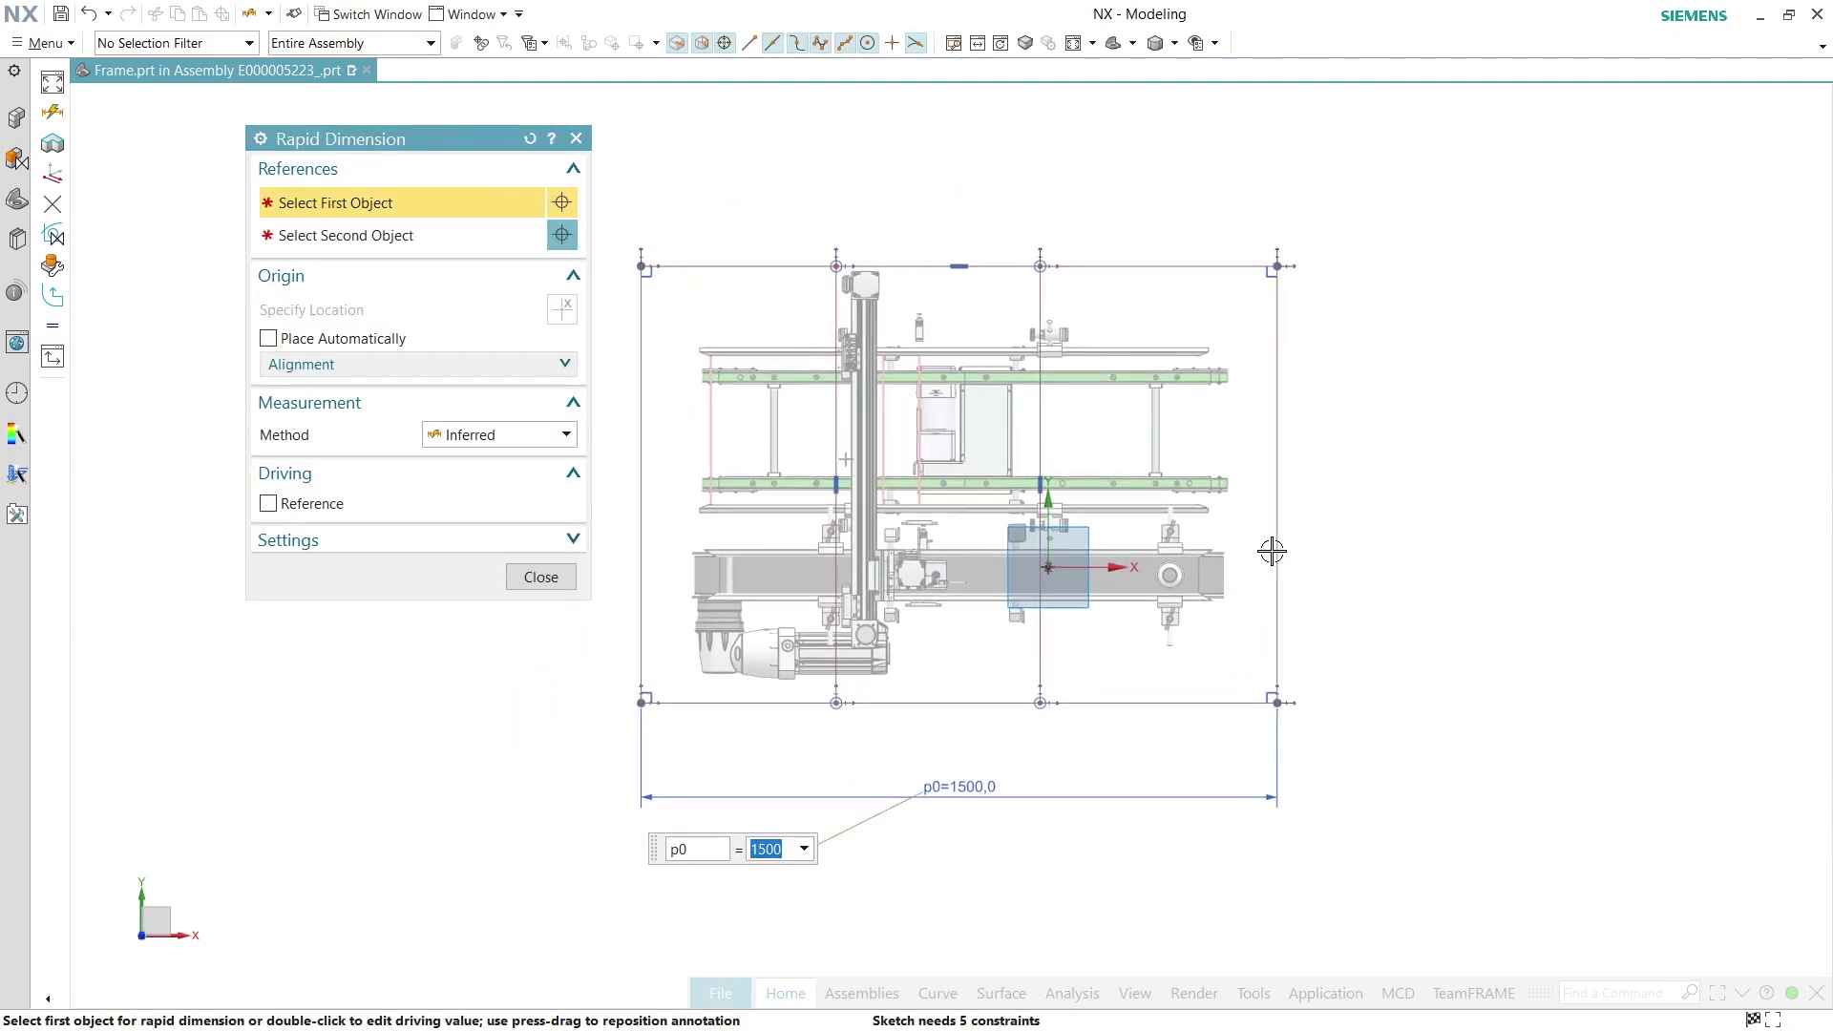
Dimension the sketch height to 1250 and the inner line spacing to 400
{"action": "left_click", "coordinate": [1278, 548]}
{"action": "left_click", "coordinate": [1442, 528]}
{"action": "type", "text": "1250"}
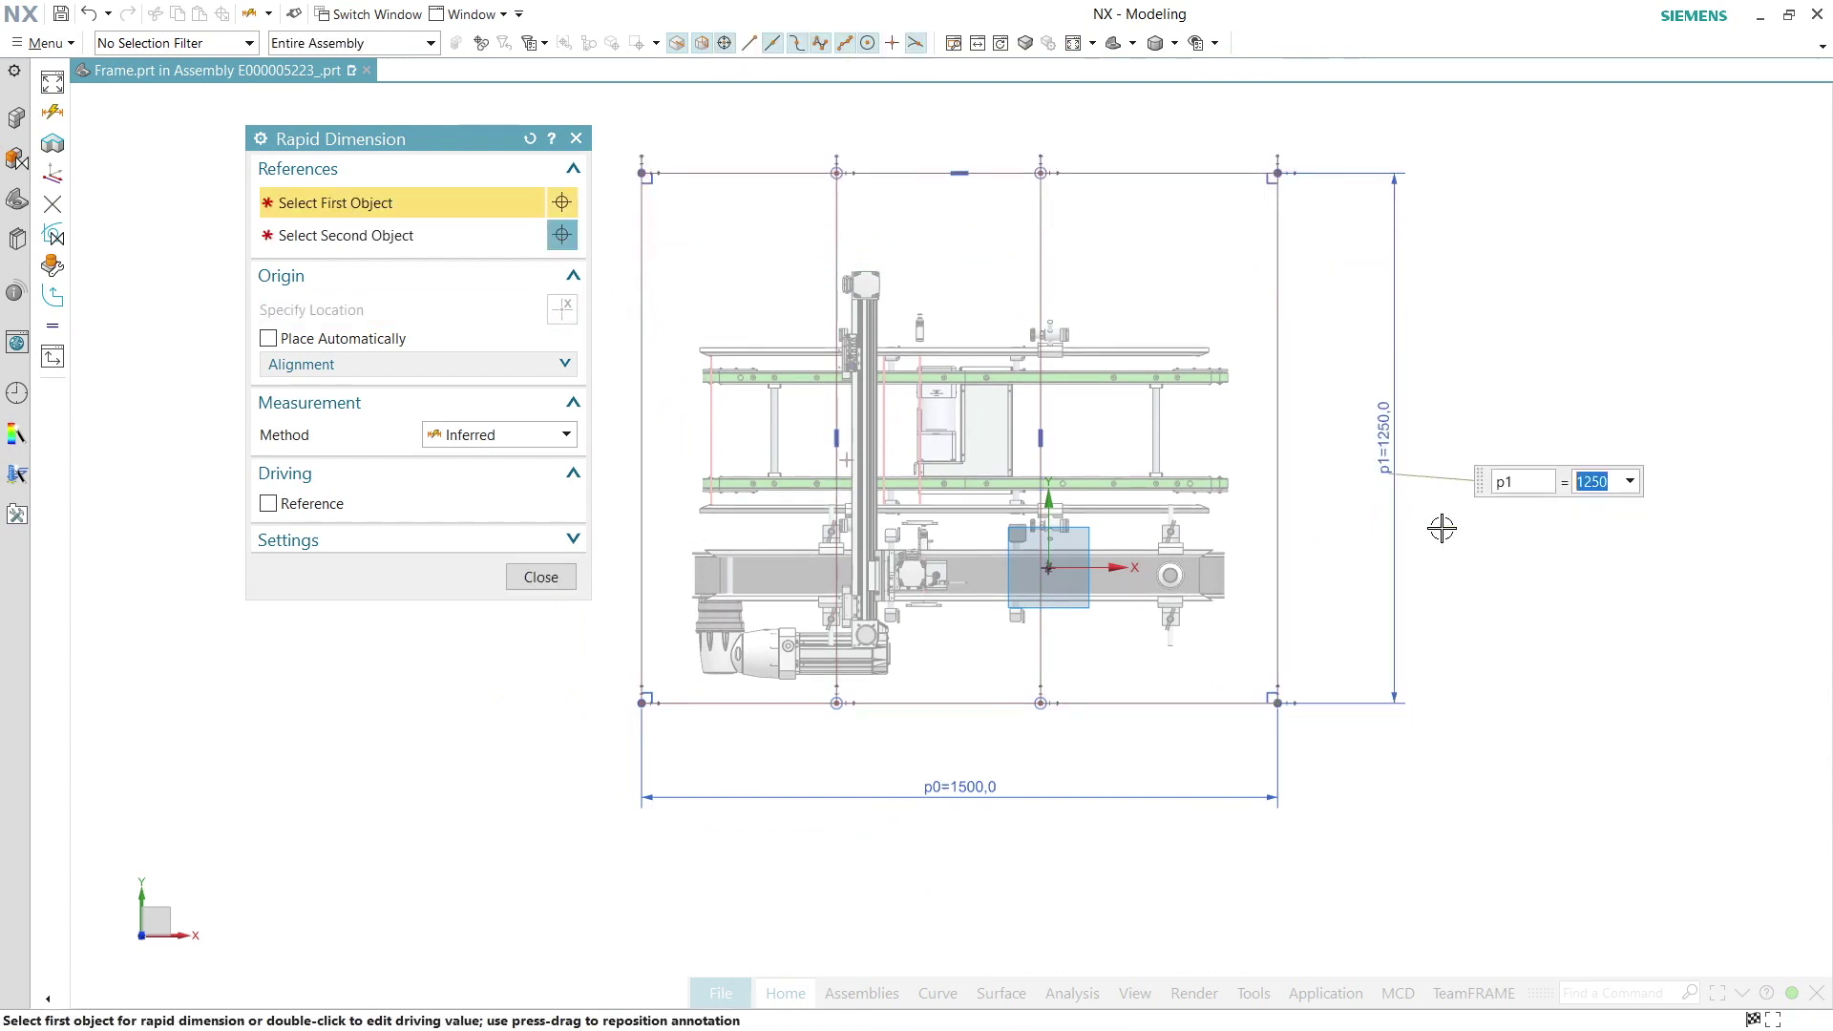
{"action": "middle_click_drag", "start_coordinate": [1442, 528], "coordinate": [1356, 621]}
{"action": "left_click", "coordinate": [1285, 738]}
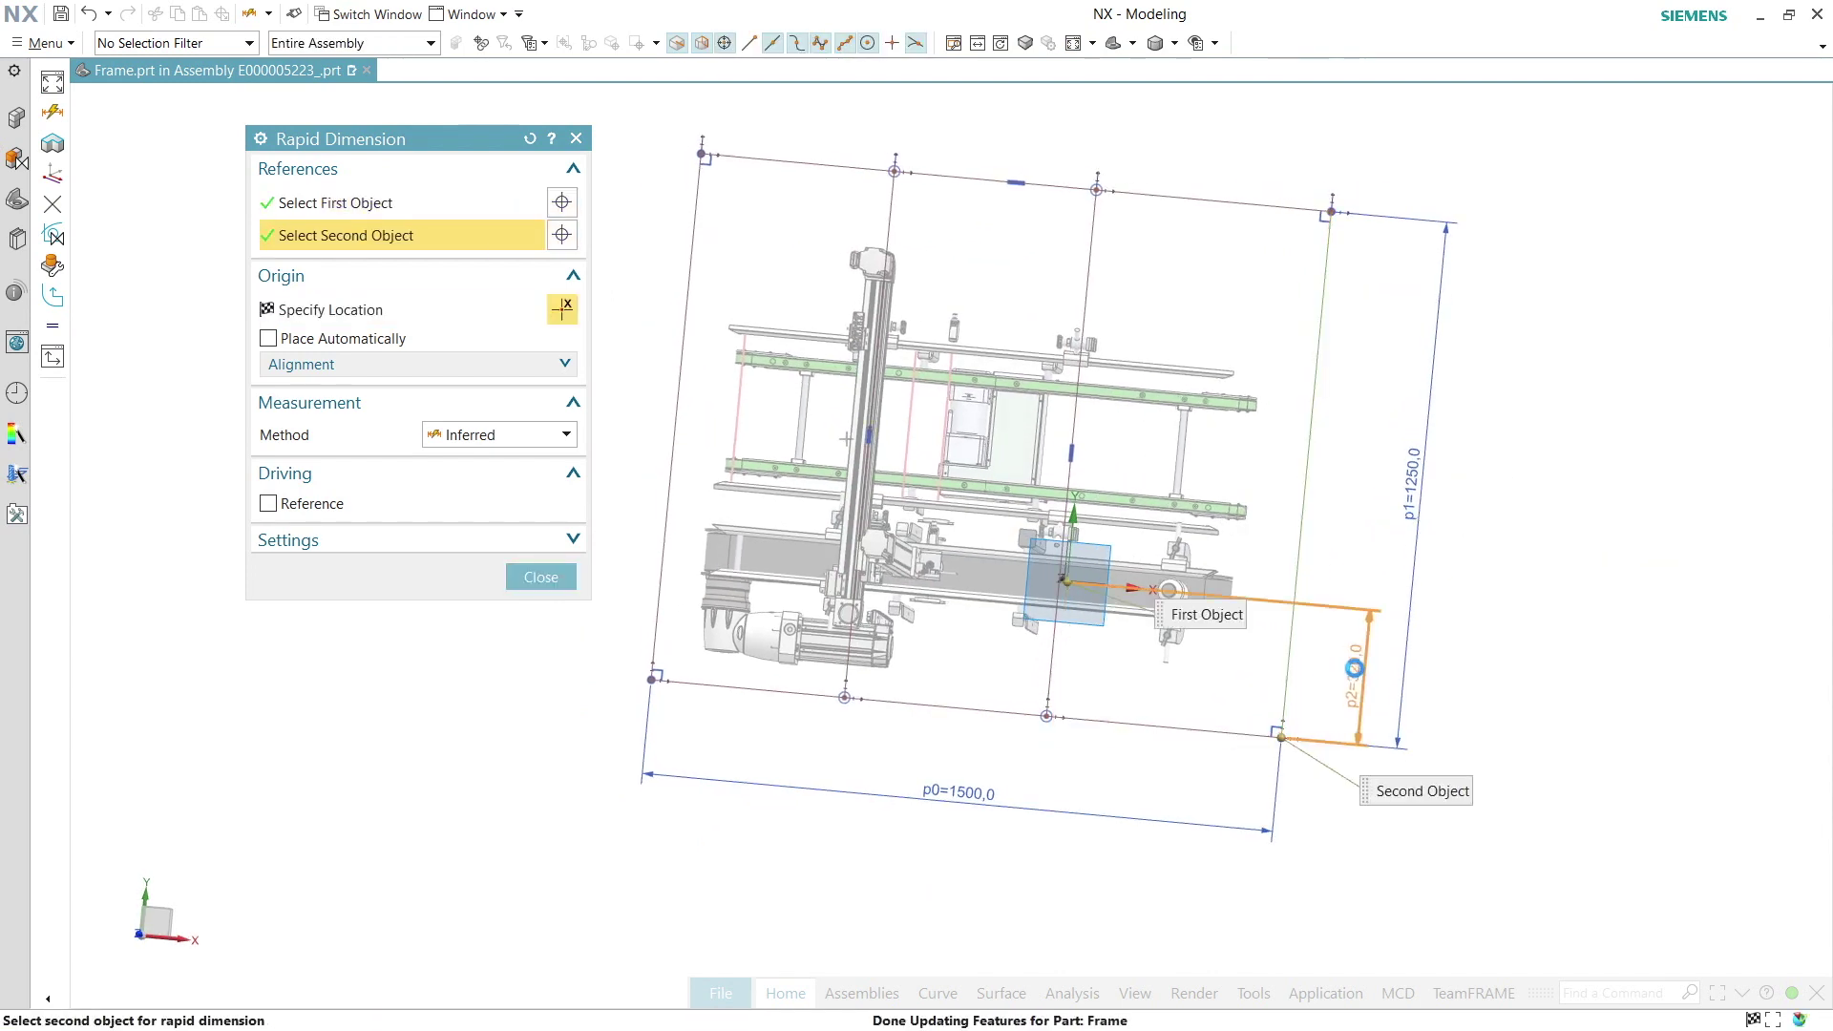
{"action": "left_click", "coordinate": [1355, 668]}
{"action": "type", "text": "400"}
{"action": "mouse_move", "coordinate": [1355, 668]}
{"action": "middle_mouse_down"}
{"action": "mouse_move", "coordinate": [962, 786]}
{"action": "mouse_move", "coordinate": [998, 732]}
{"action": "mouse_move", "coordinate": [998, 765]}
{"action": "middle_mouse_up"}
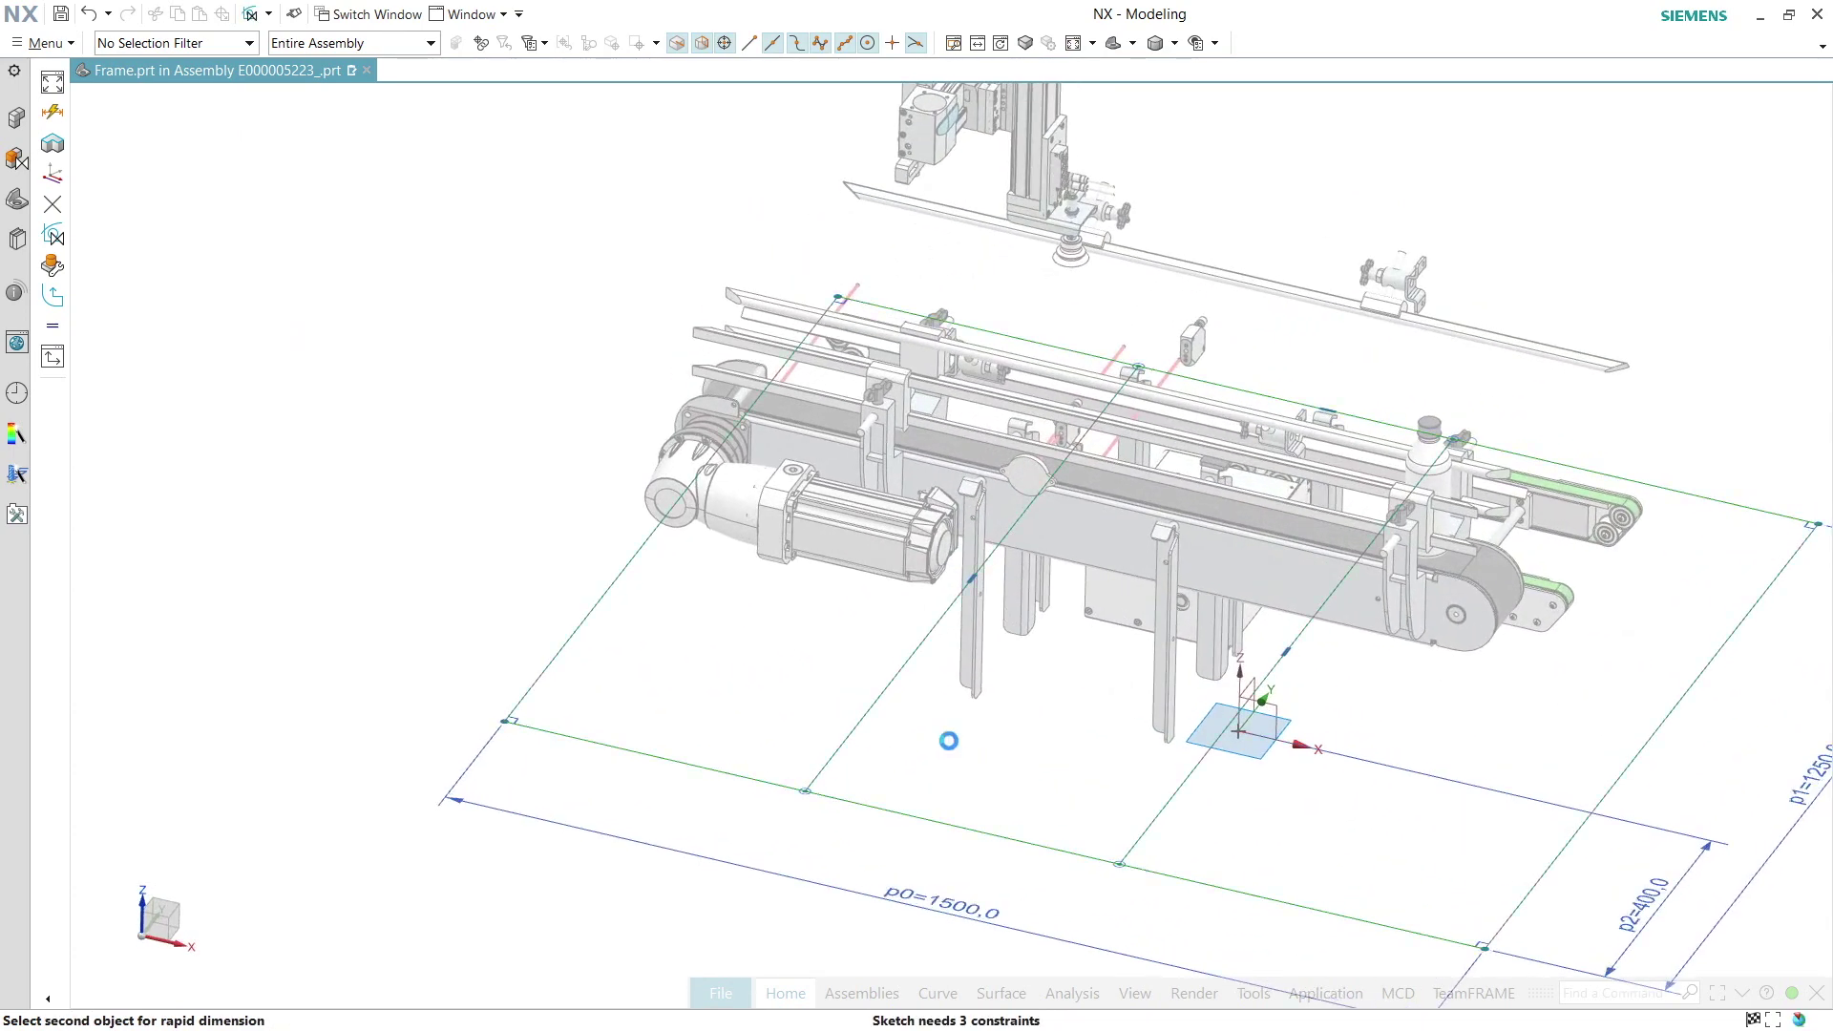
Add a geometric constraint to a sketch line and finish the base sketch
{"action": "key", "text": "c"}
{"action": "mouse_move", "coordinate": [916, 722]}
{"action": "middle_mouse_down"}
{"action": "mouse_move", "coordinate": [925, 707]}
{"action": "mouse_move", "coordinate": [886, 699]}
{"action": "middle_mouse_up"}
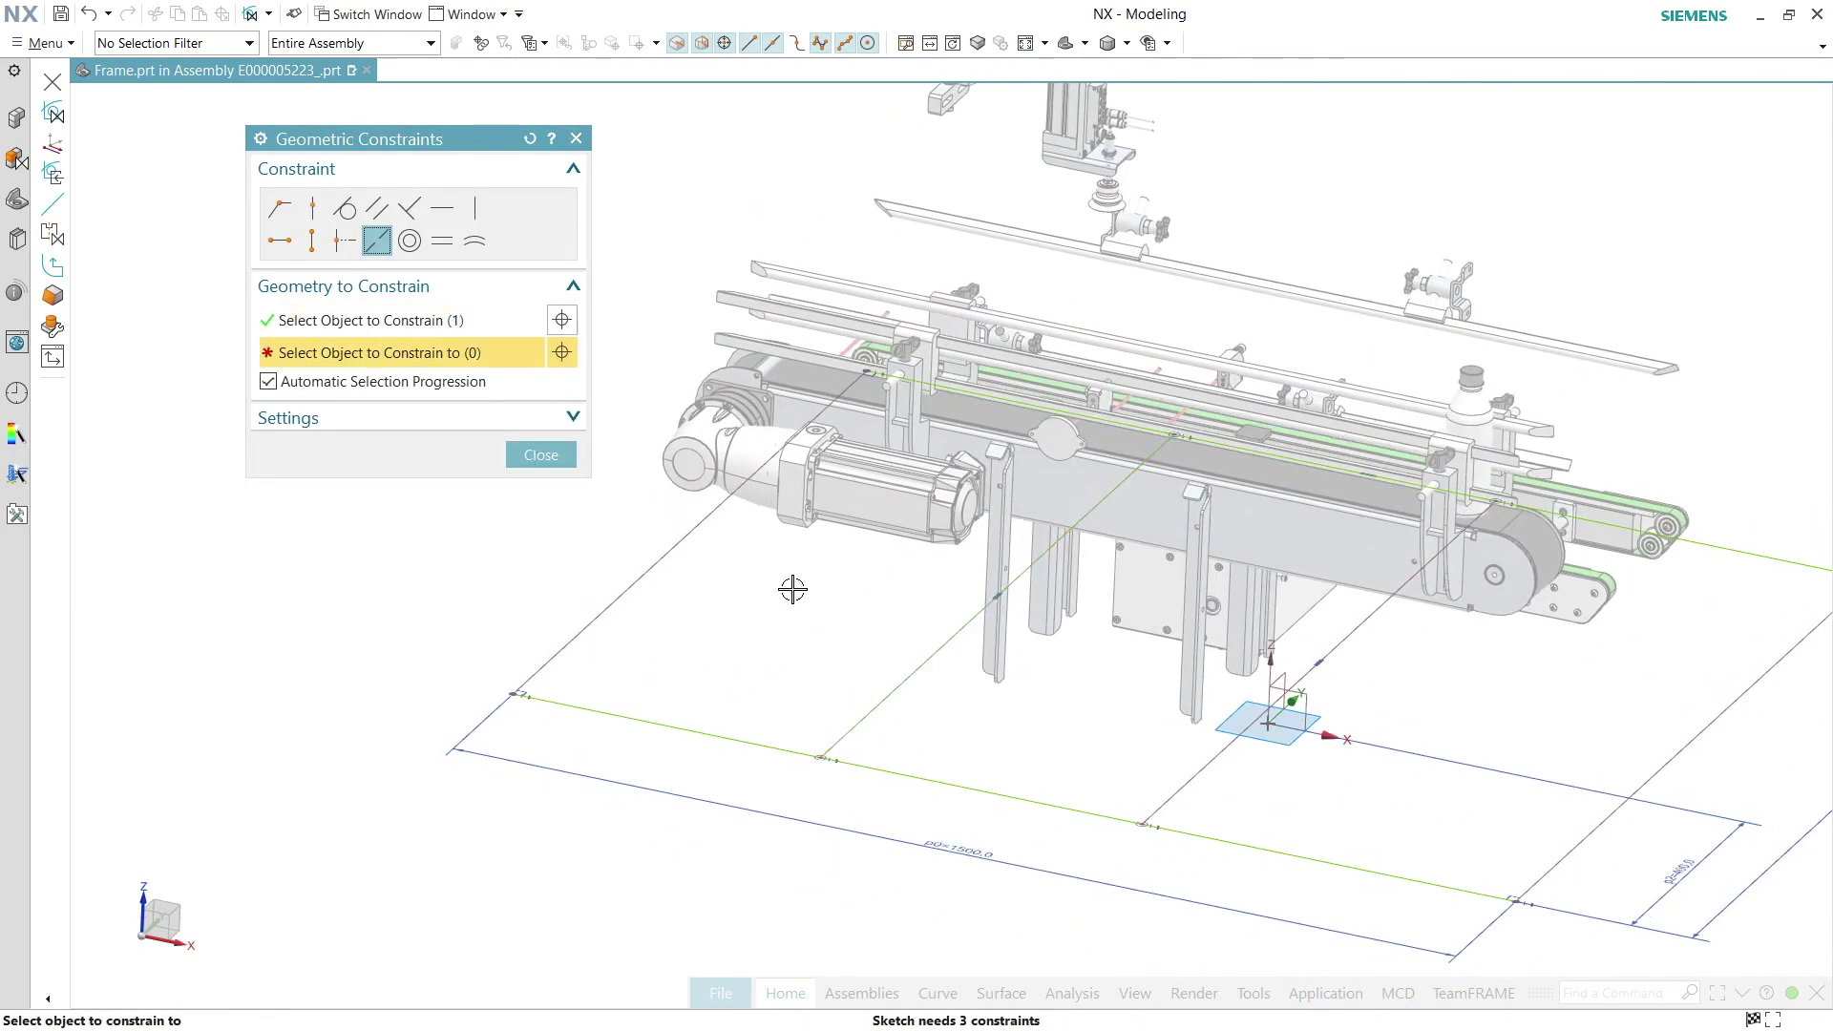
{"action": "scroll", "coordinate": [998, 695], "scroll_direction": "up", "scroll_amount": 2}
{"action": "scroll", "coordinate": [1014, 663], "scroll_direction": "up", "scroll_amount": 4}
{"action": "scroll", "coordinate": [1206, 807], "scroll_direction": "down", "scroll_amount": 2}
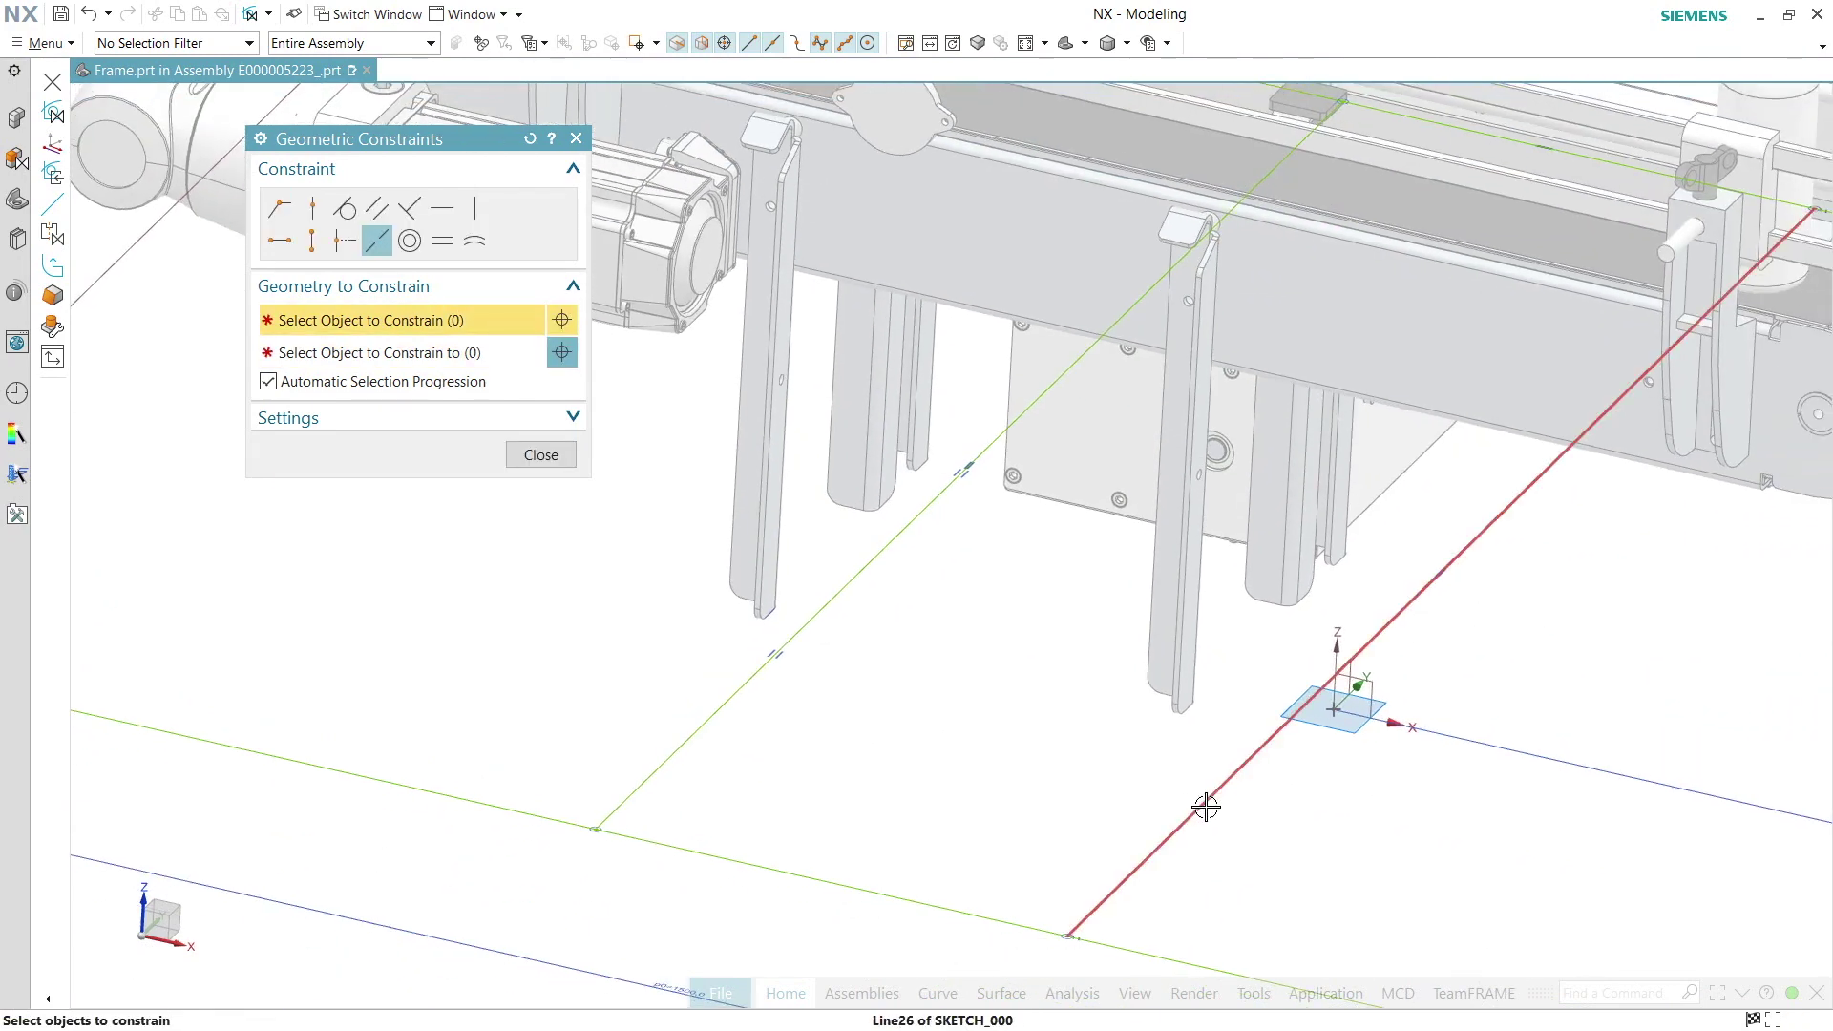
{"action": "left_click", "coordinate": [1196, 714]}
{"action": "scroll", "coordinate": [1137, 753], "scroll_direction": "down", "scroll_amount": 5}
{"action": "scroll", "coordinate": [1084, 757], "scroll_direction": "down", "scroll_amount": 2}
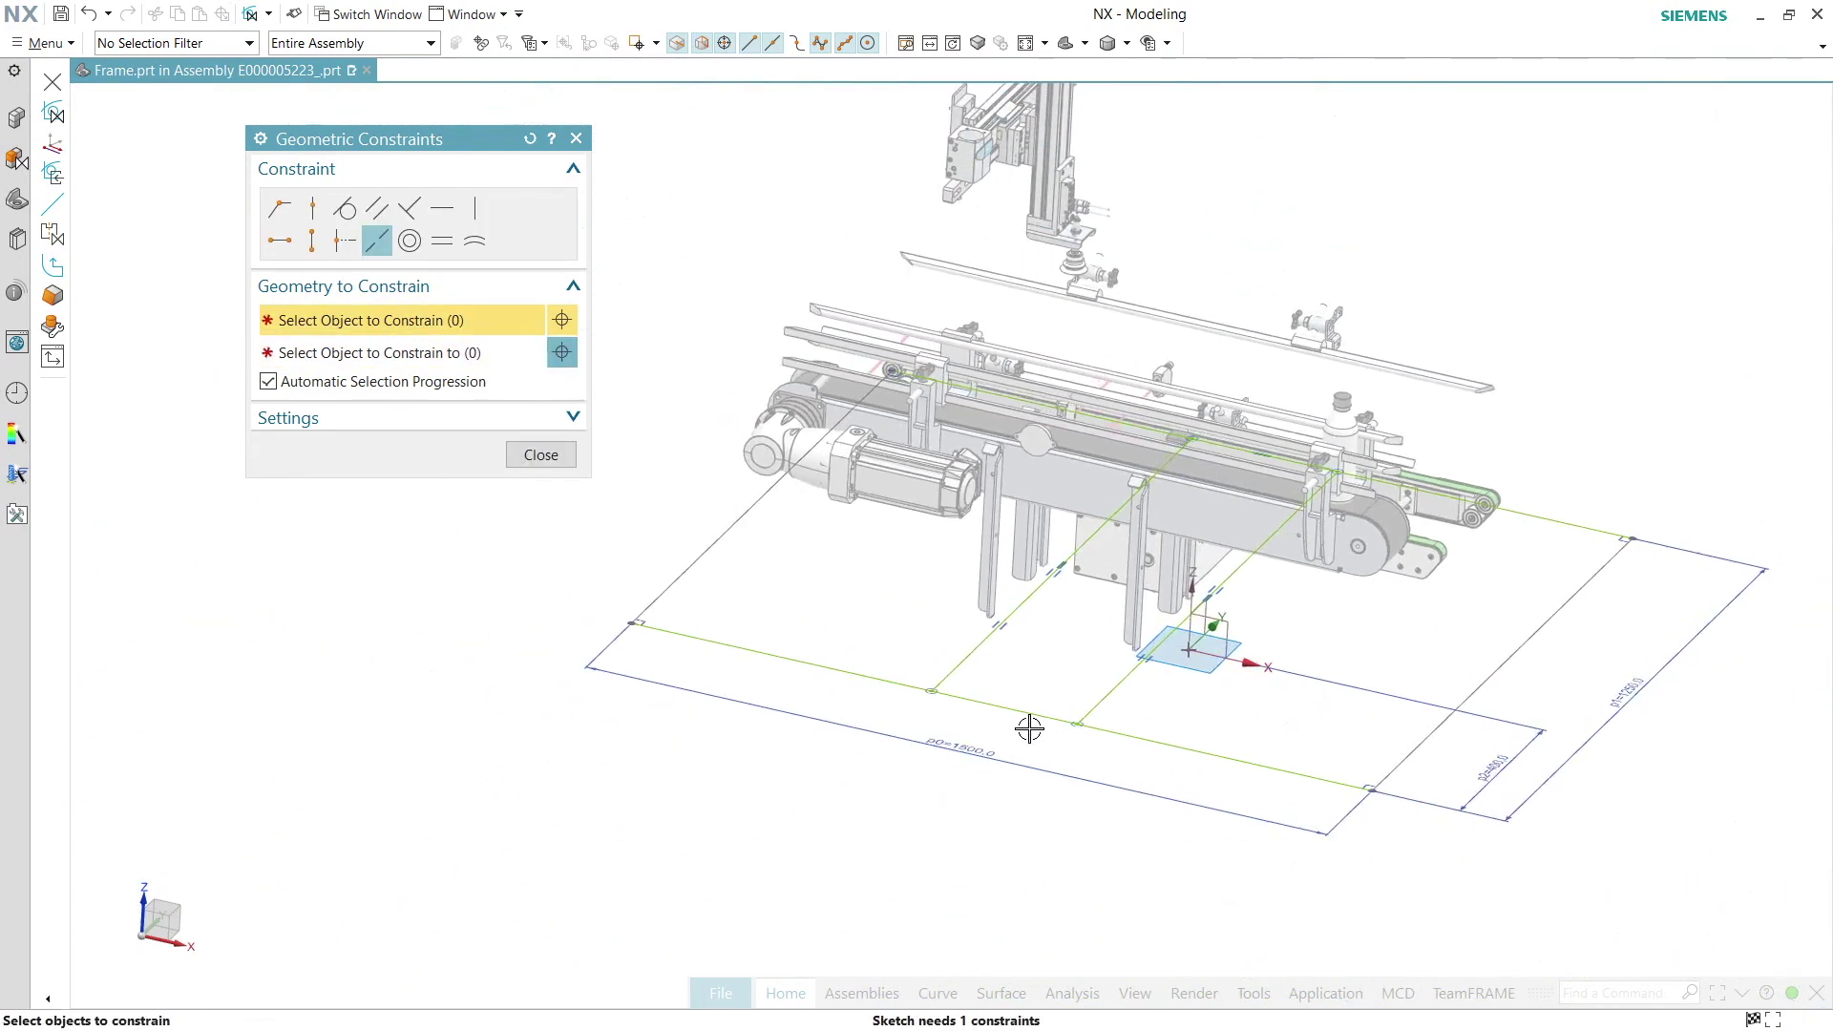
{"action": "key", "text": "Escape"}
{"action": "scroll", "coordinate": [1028, 729], "scroll_direction": "down", "scroll_amount": 1}
{"action": "left_click", "coordinate": [937, 993]}
{"action": "left_click", "coordinate": [1662, 912]}
{"action": "type", "text": "1700"}
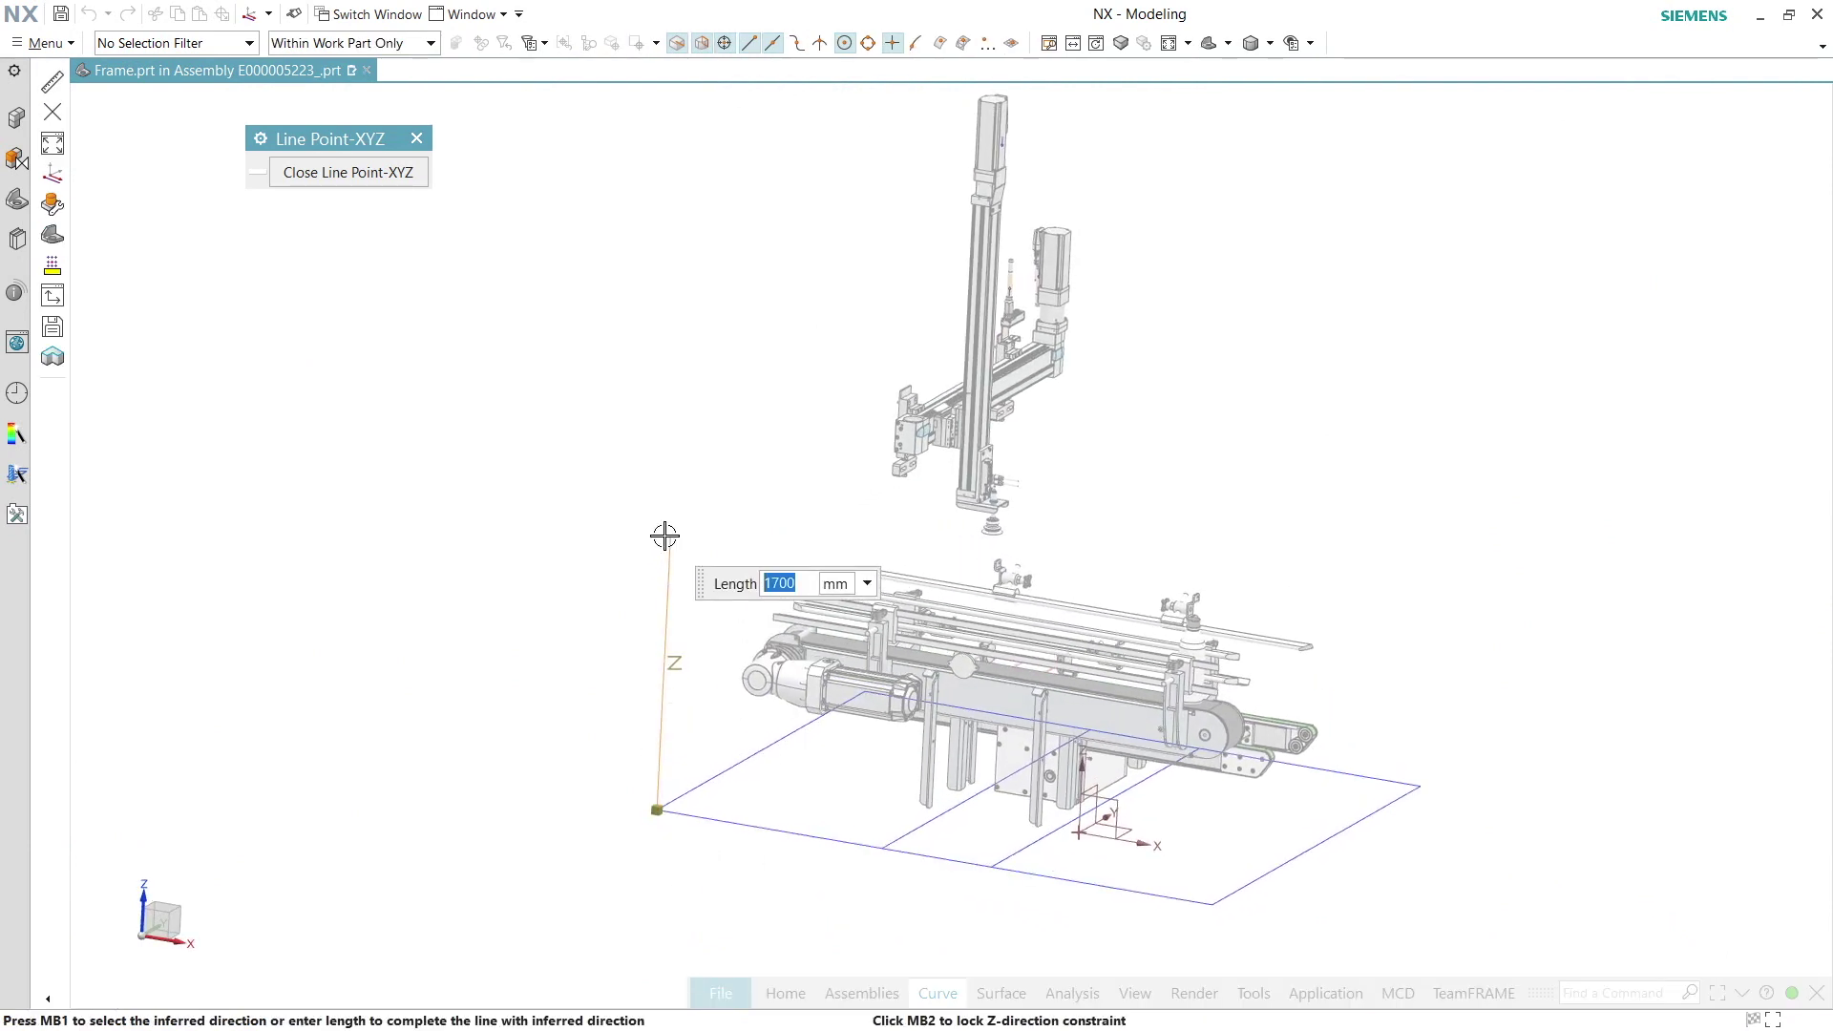
Create 1700 mm vertical lines rising from each corner of the base sketch
{"action": "key", "text": "Return"}
{"action": "scroll", "coordinate": [806, 704], "scroll_direction": "up", "scroll_amount": 2}
{"action": "scroll", "coordinate": [815, 738], "scroll_direction": "up", "scroll_amount": 1}
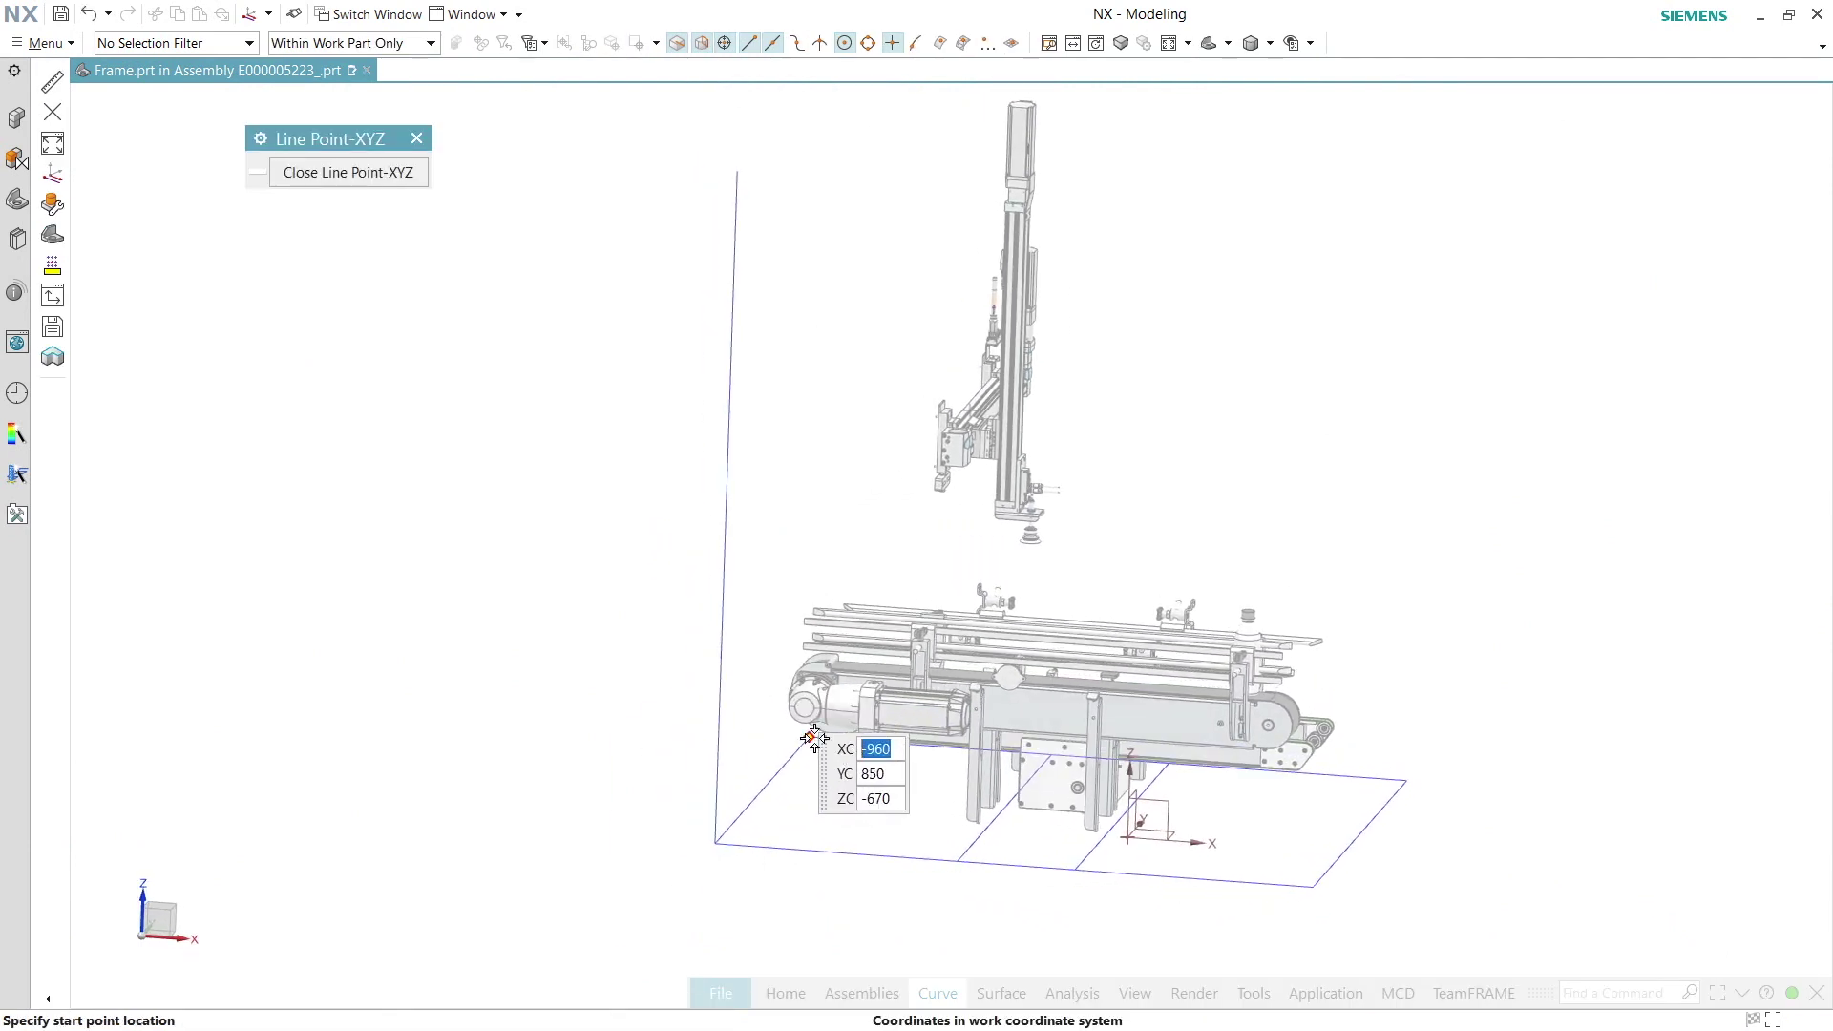
{"action": "left_click", "coordinate": [729, 171]}
{"action": "mouse_move", "coordinate": [1229, 450]}
{"action": "middle_mouse_down"}
{"action": "mouse_move", "coordinate": [1335, 864]}
{"action": "mouse_move", "coordinate": [1229, 866]}
{"action": "middle_mouse_up"}
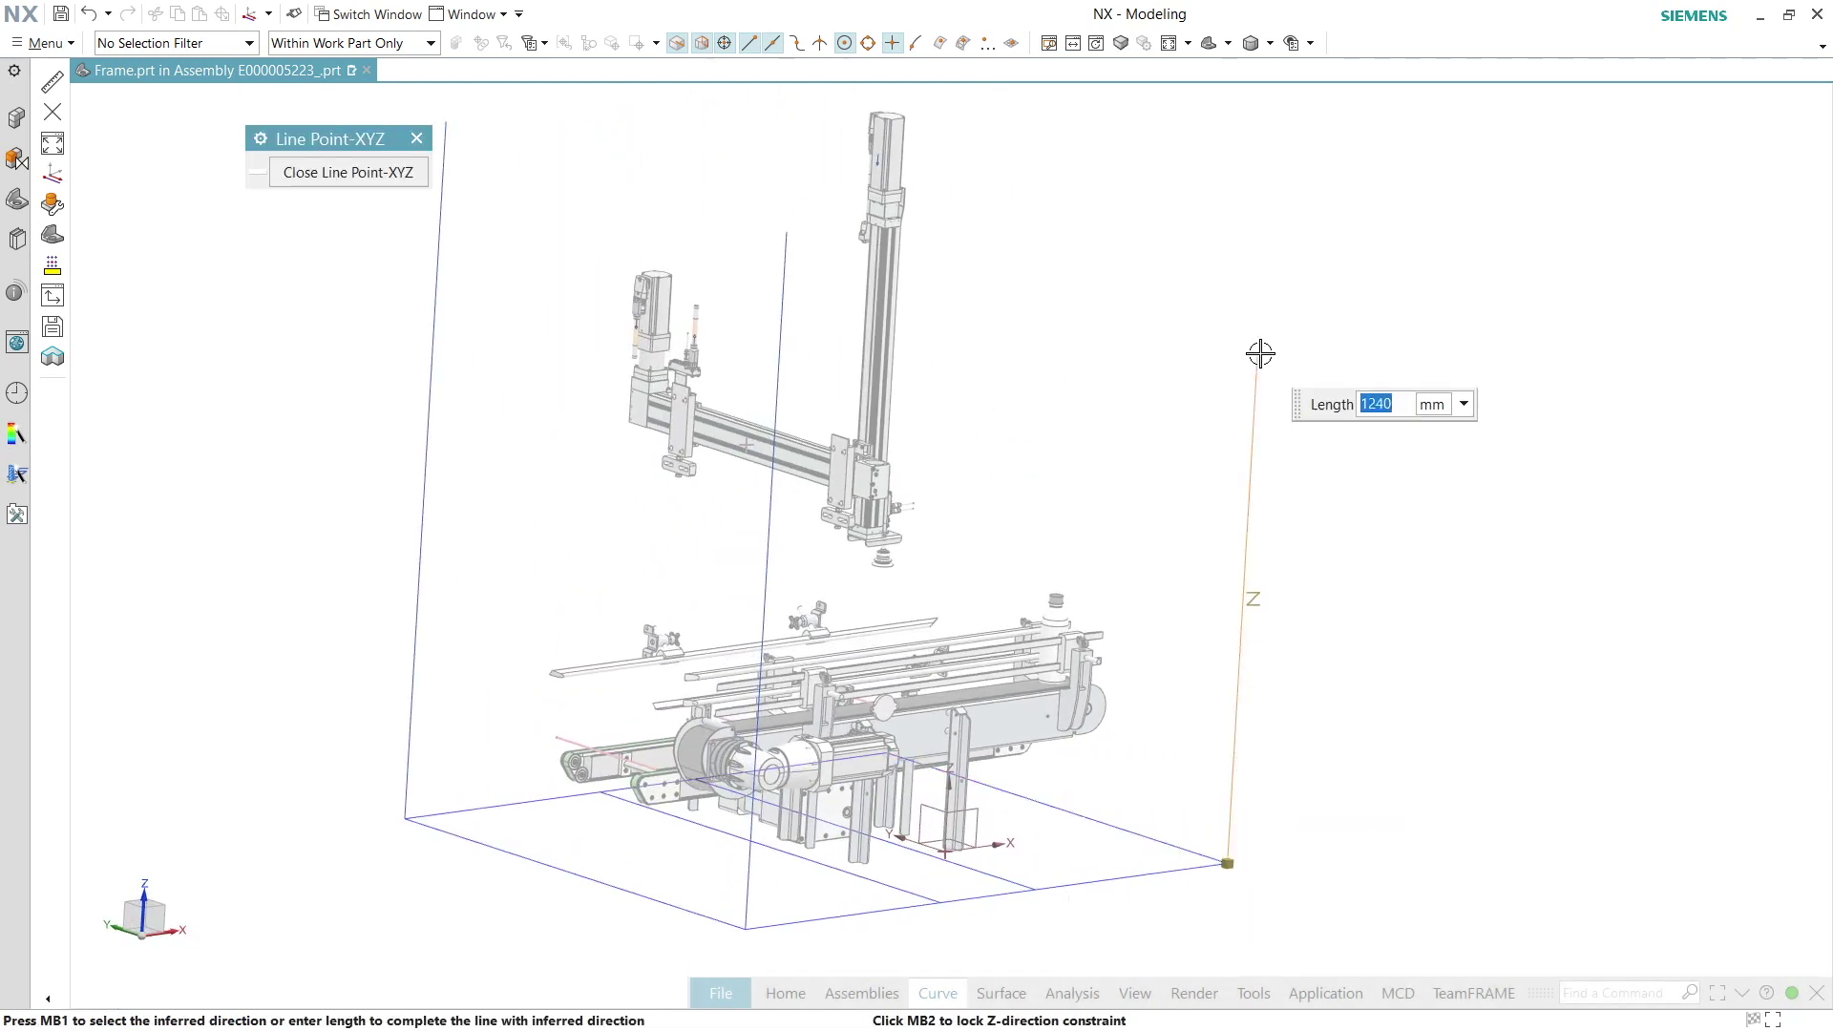
{"action": "type", "text": "00"}
{"action": "key", "text": "Return"}
{"action": "middle_click_drag", "start_coordinate": [1256, 335], "coordinate": [1024, 767]}
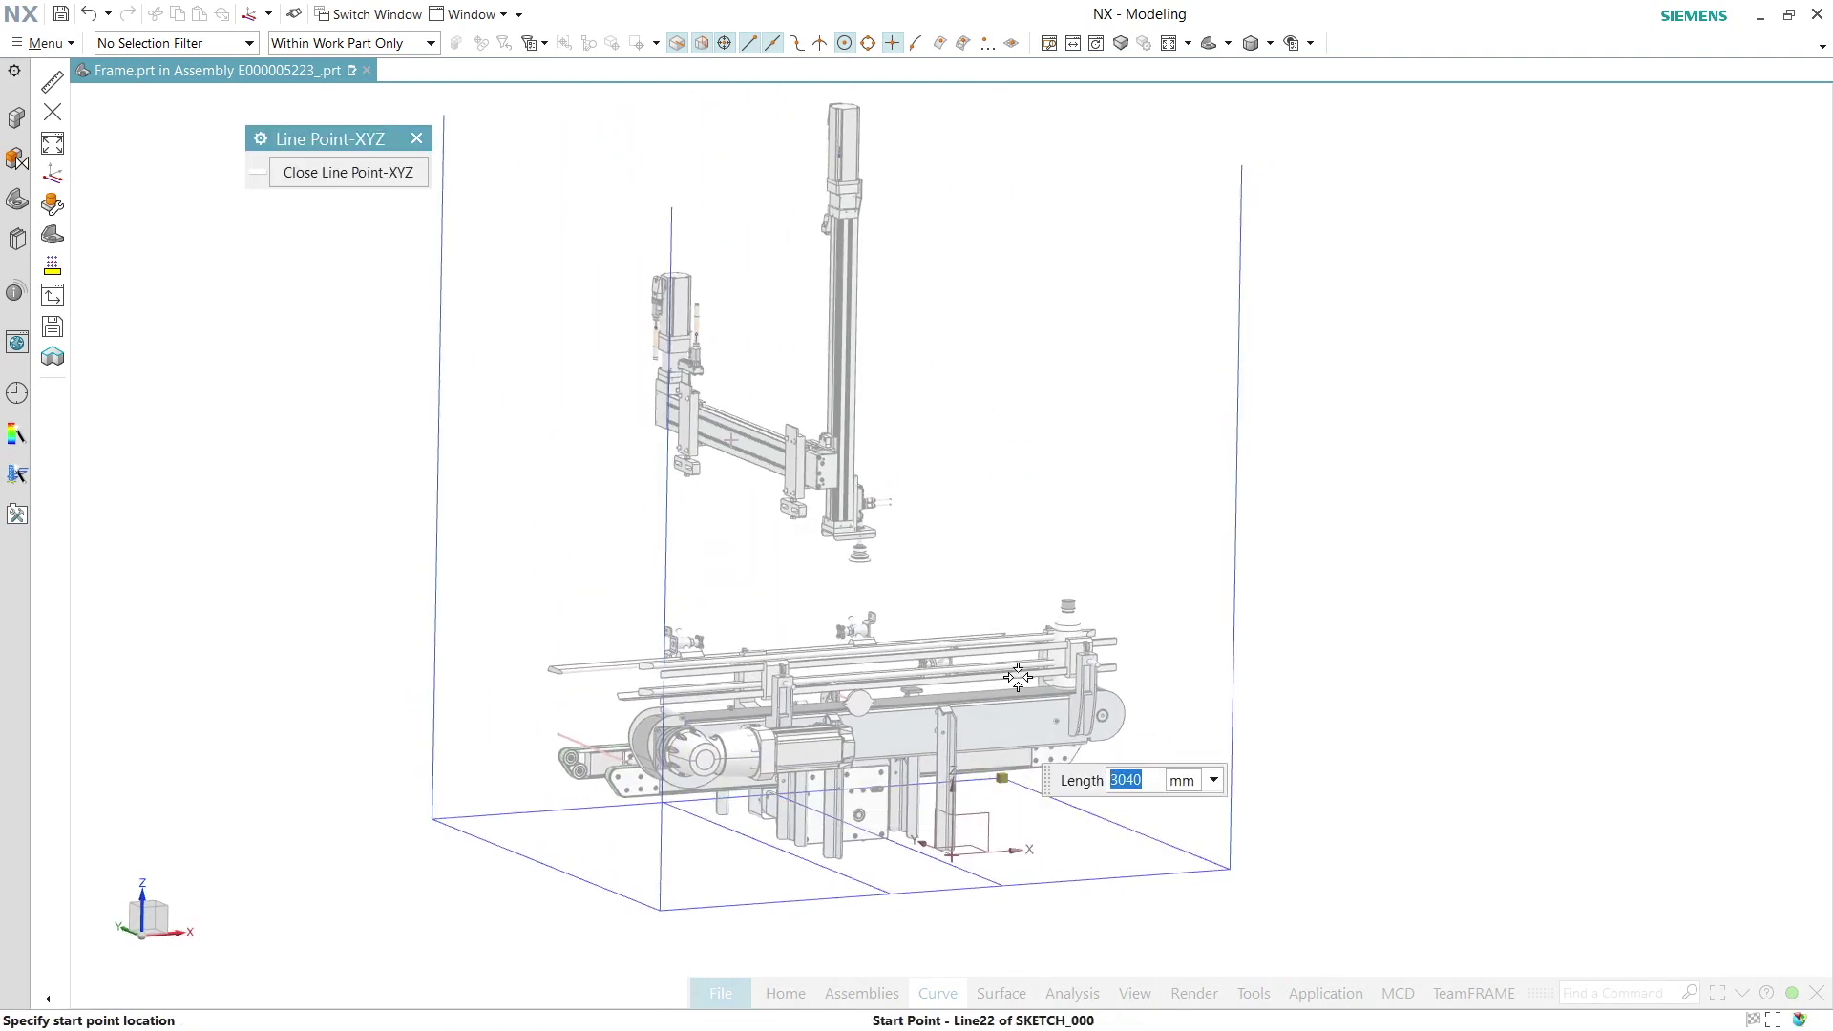
{"action": "key", "text": "Return"}
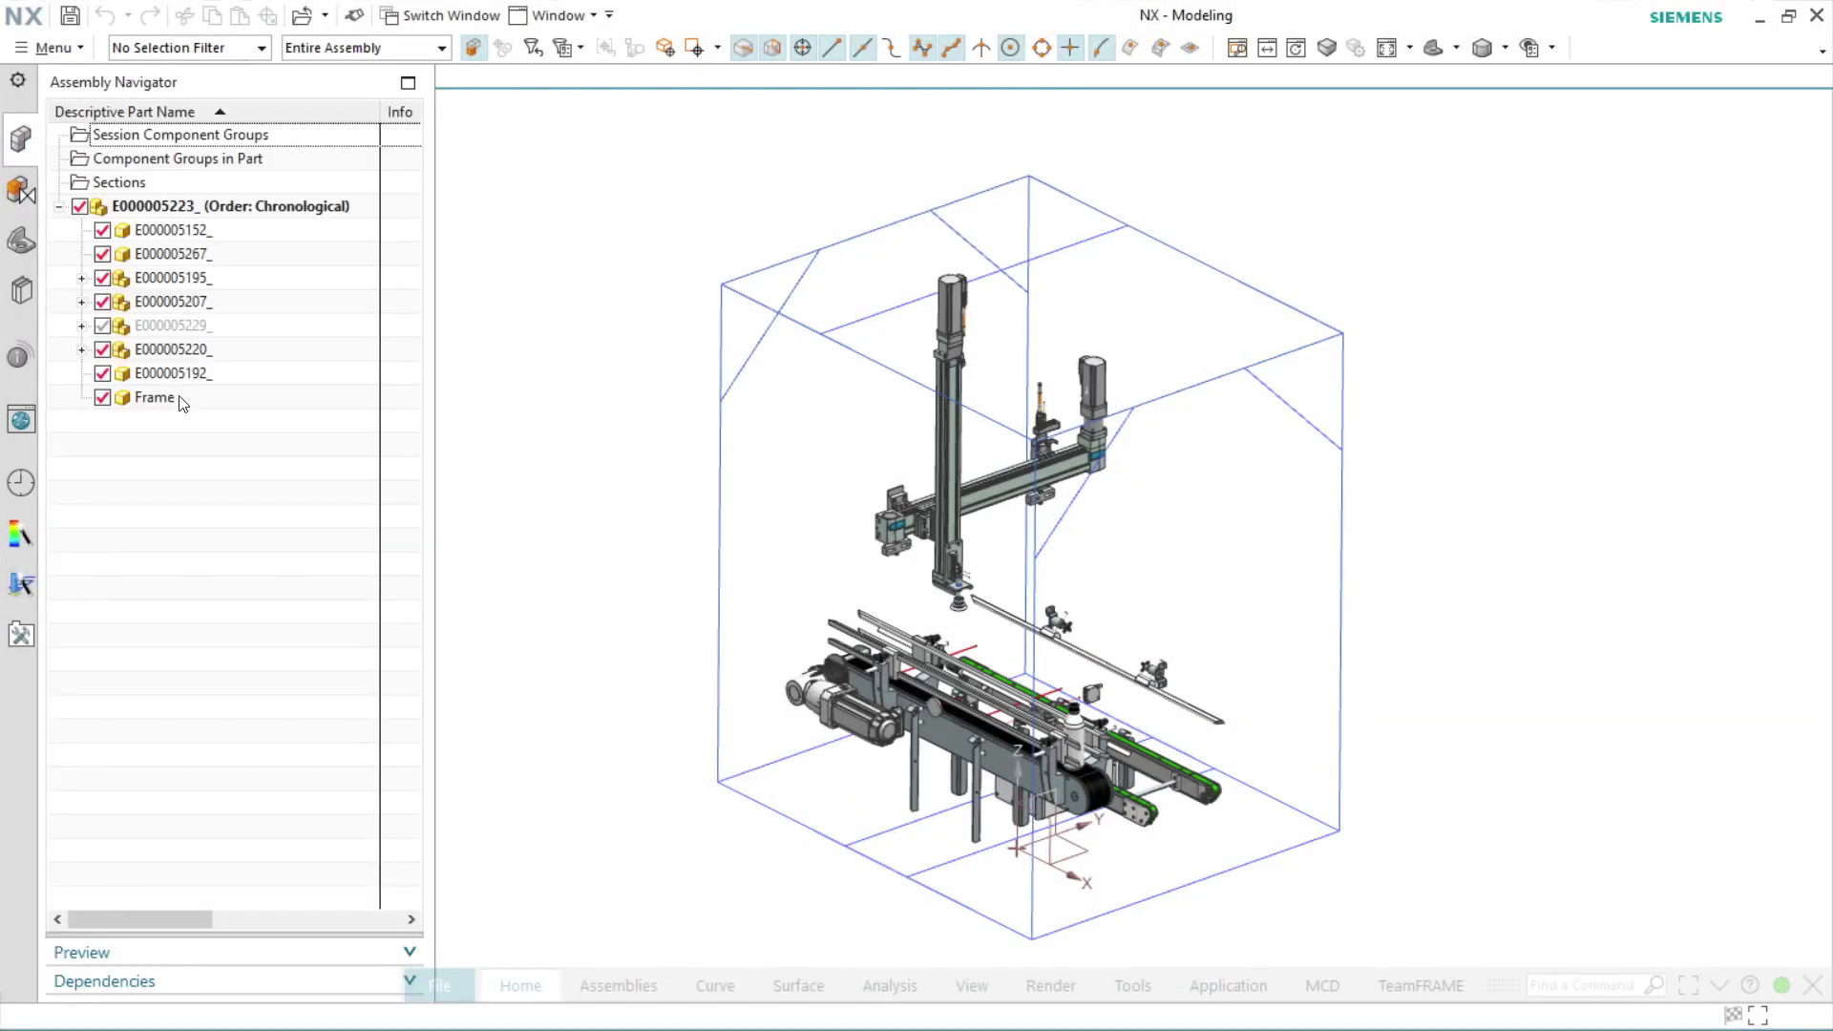
Open Frame.prt in its own window and start a TeamFRAME element insertion
{"action": "right_click", "coordinate": [181, 401]}
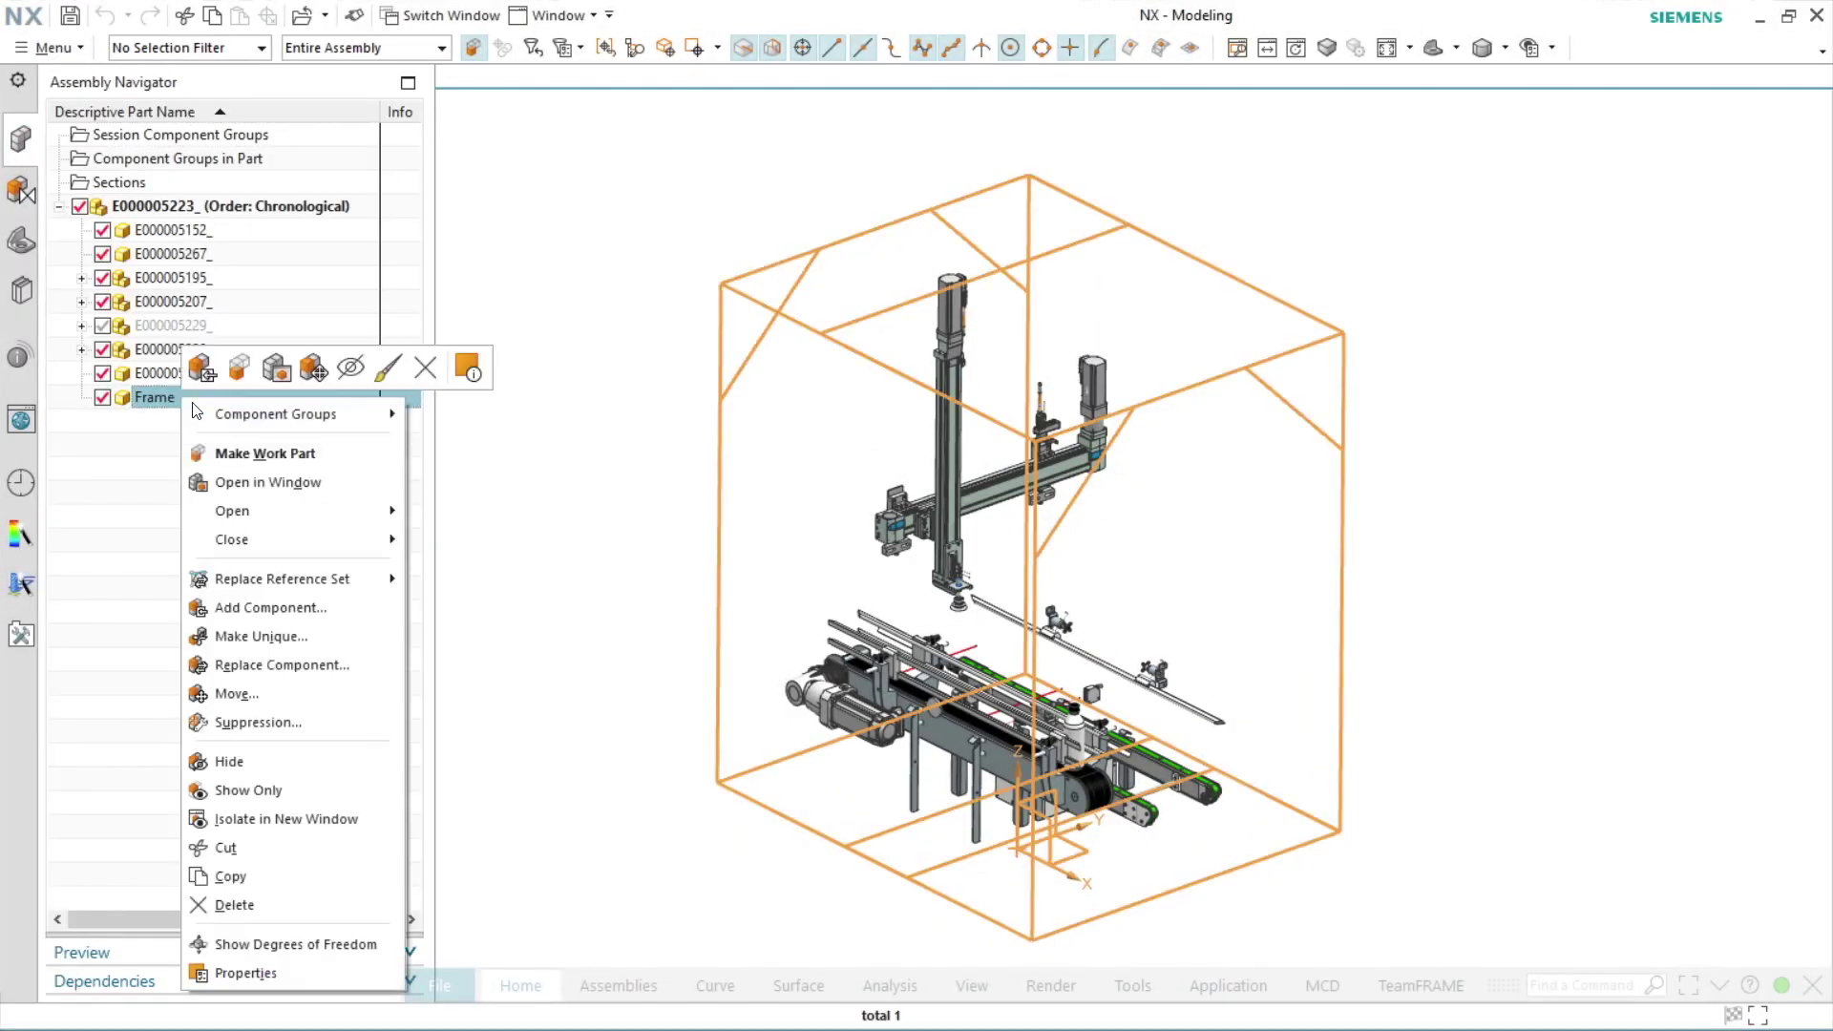
{"action": "left_click", "coordinate": [248, 480]}
{"action": "left_click", "coordinate": [1382, 985]}
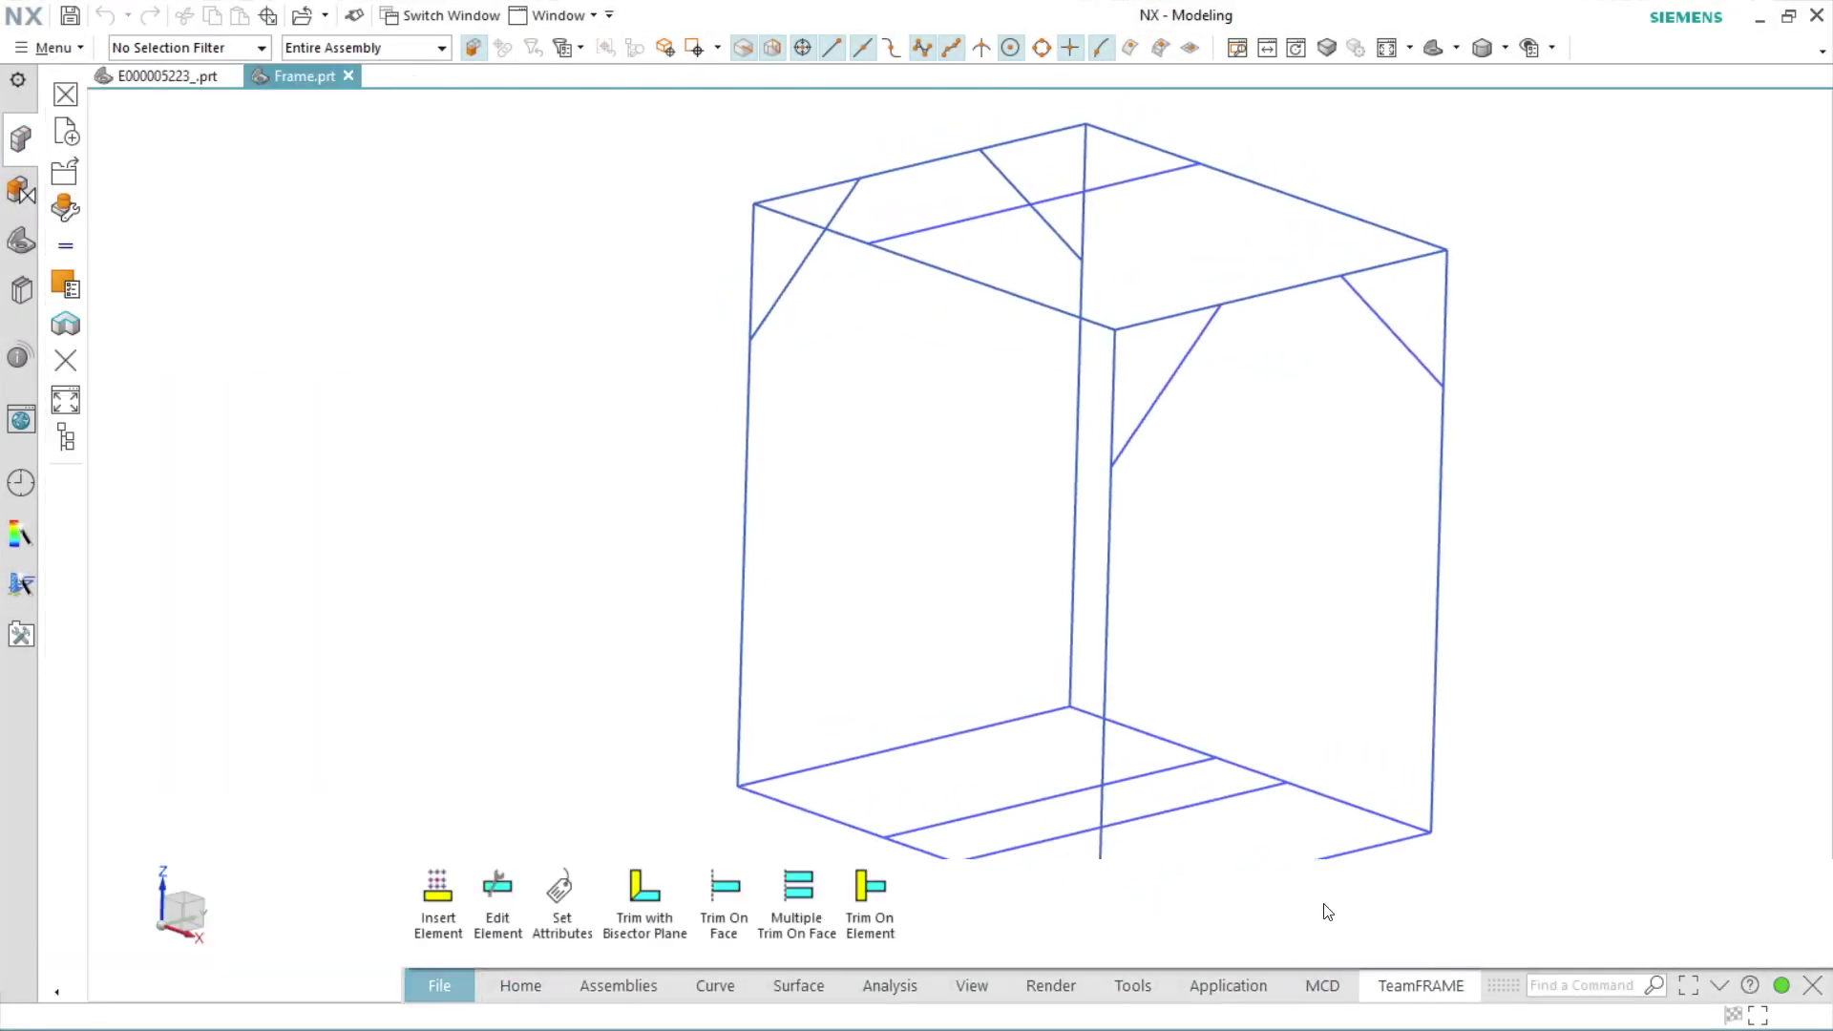
{"action": "left_click", "coordinate": [433, 890]}
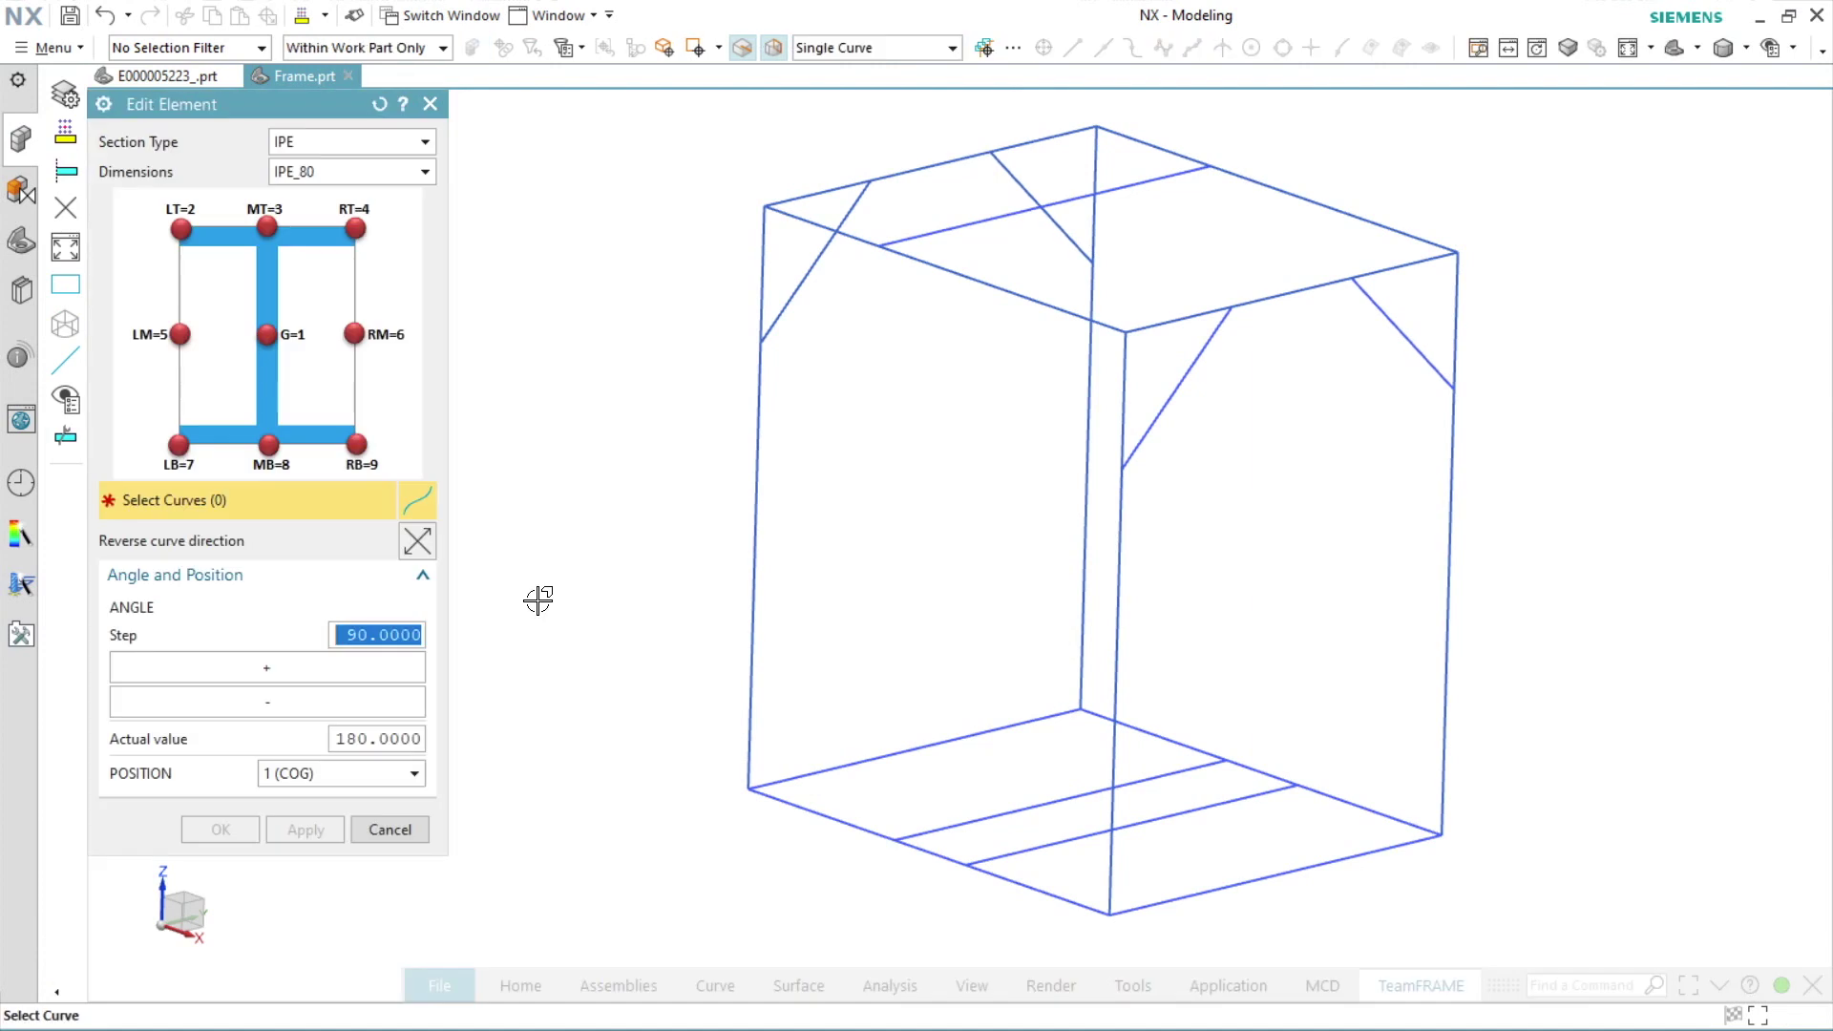
Place IPE_80 beams along the four top edges of the frame
{"action": "left_click", "coordinate": [368, 143]}
{"action": "left_click", "coordinate": [339, 329]}
{"action": "left_click", "coordinate": [336, 171]}
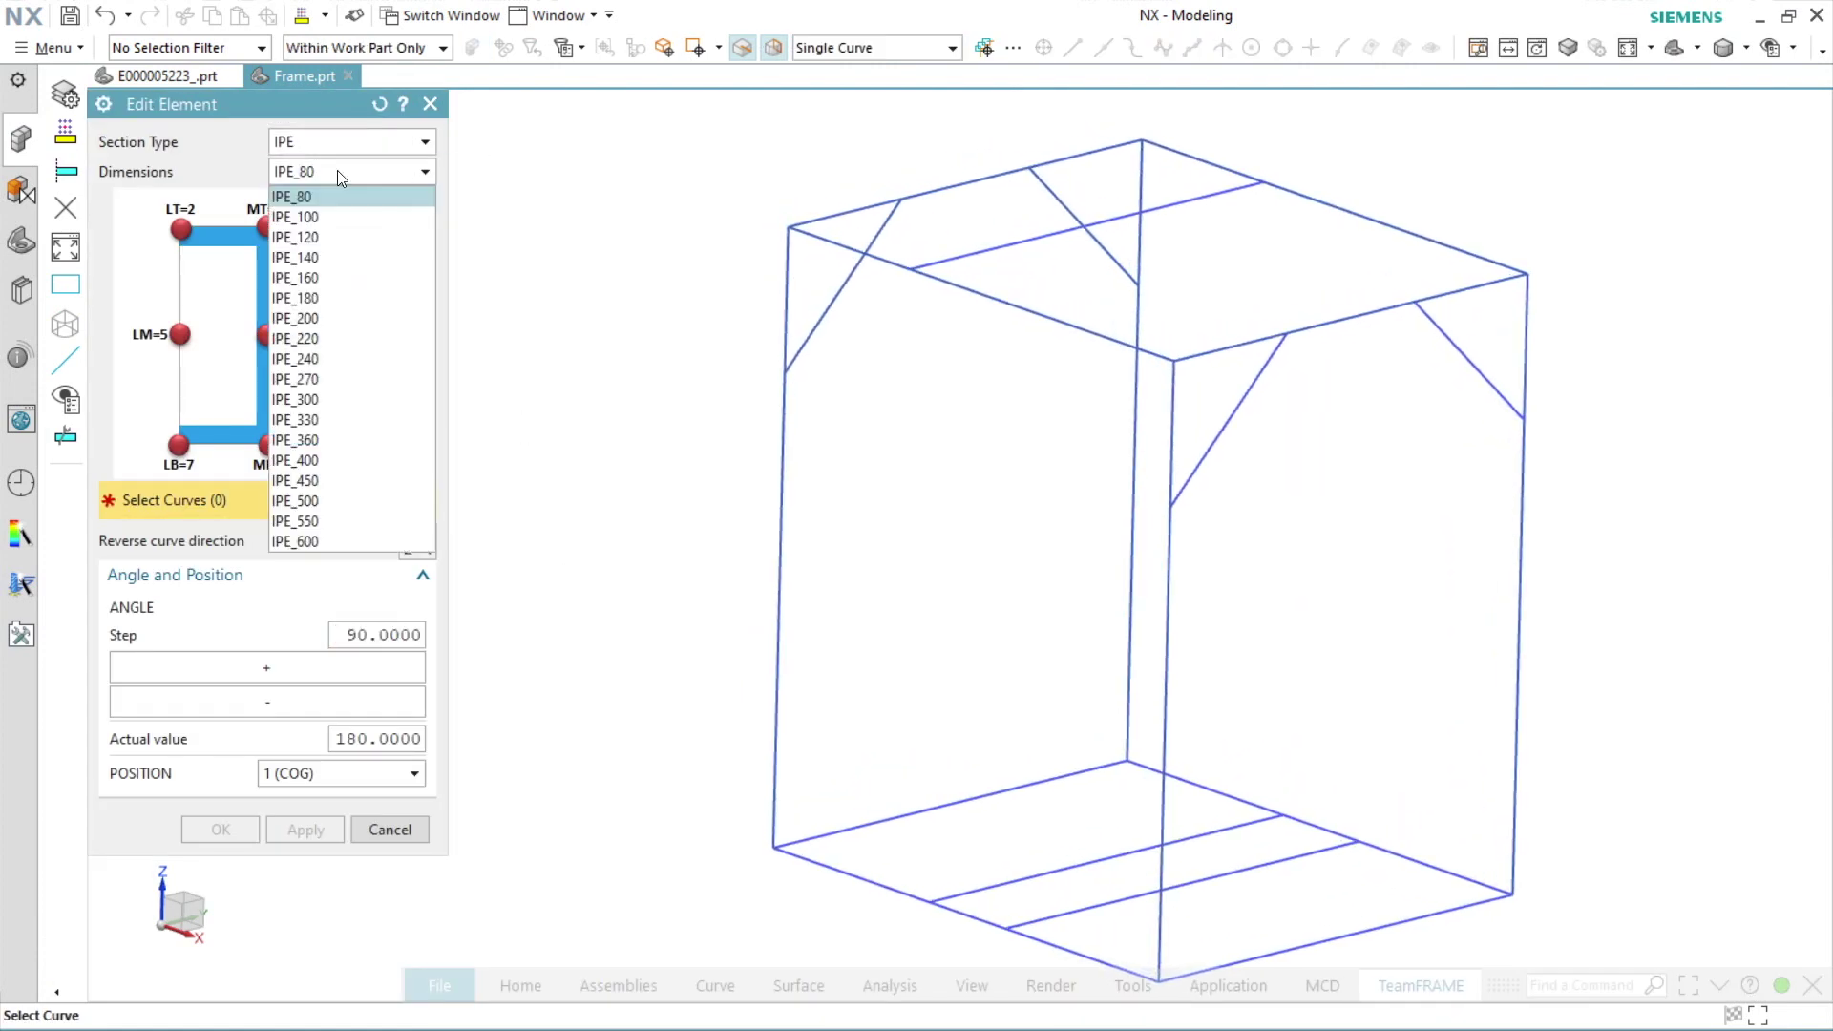
{"action": "left_click", "coordinate": [303, 197]}
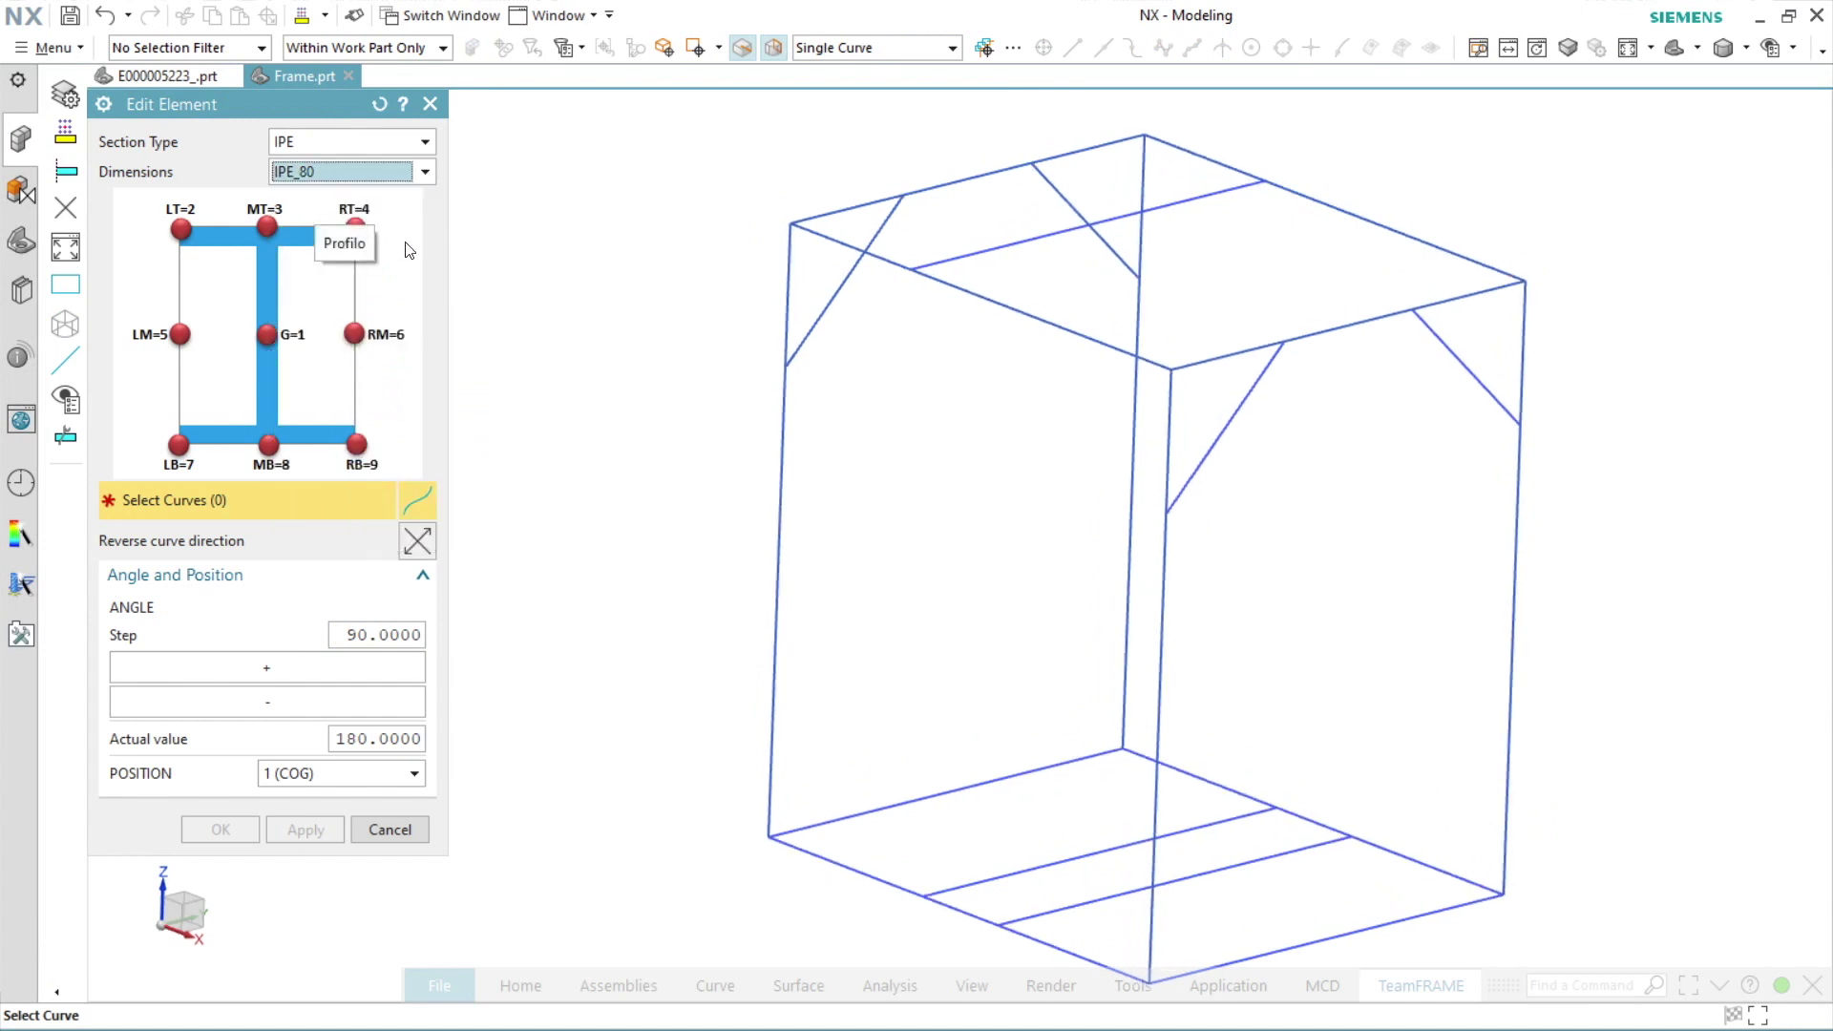
{"action": "left_click", "coordinate": [1445, 265]}
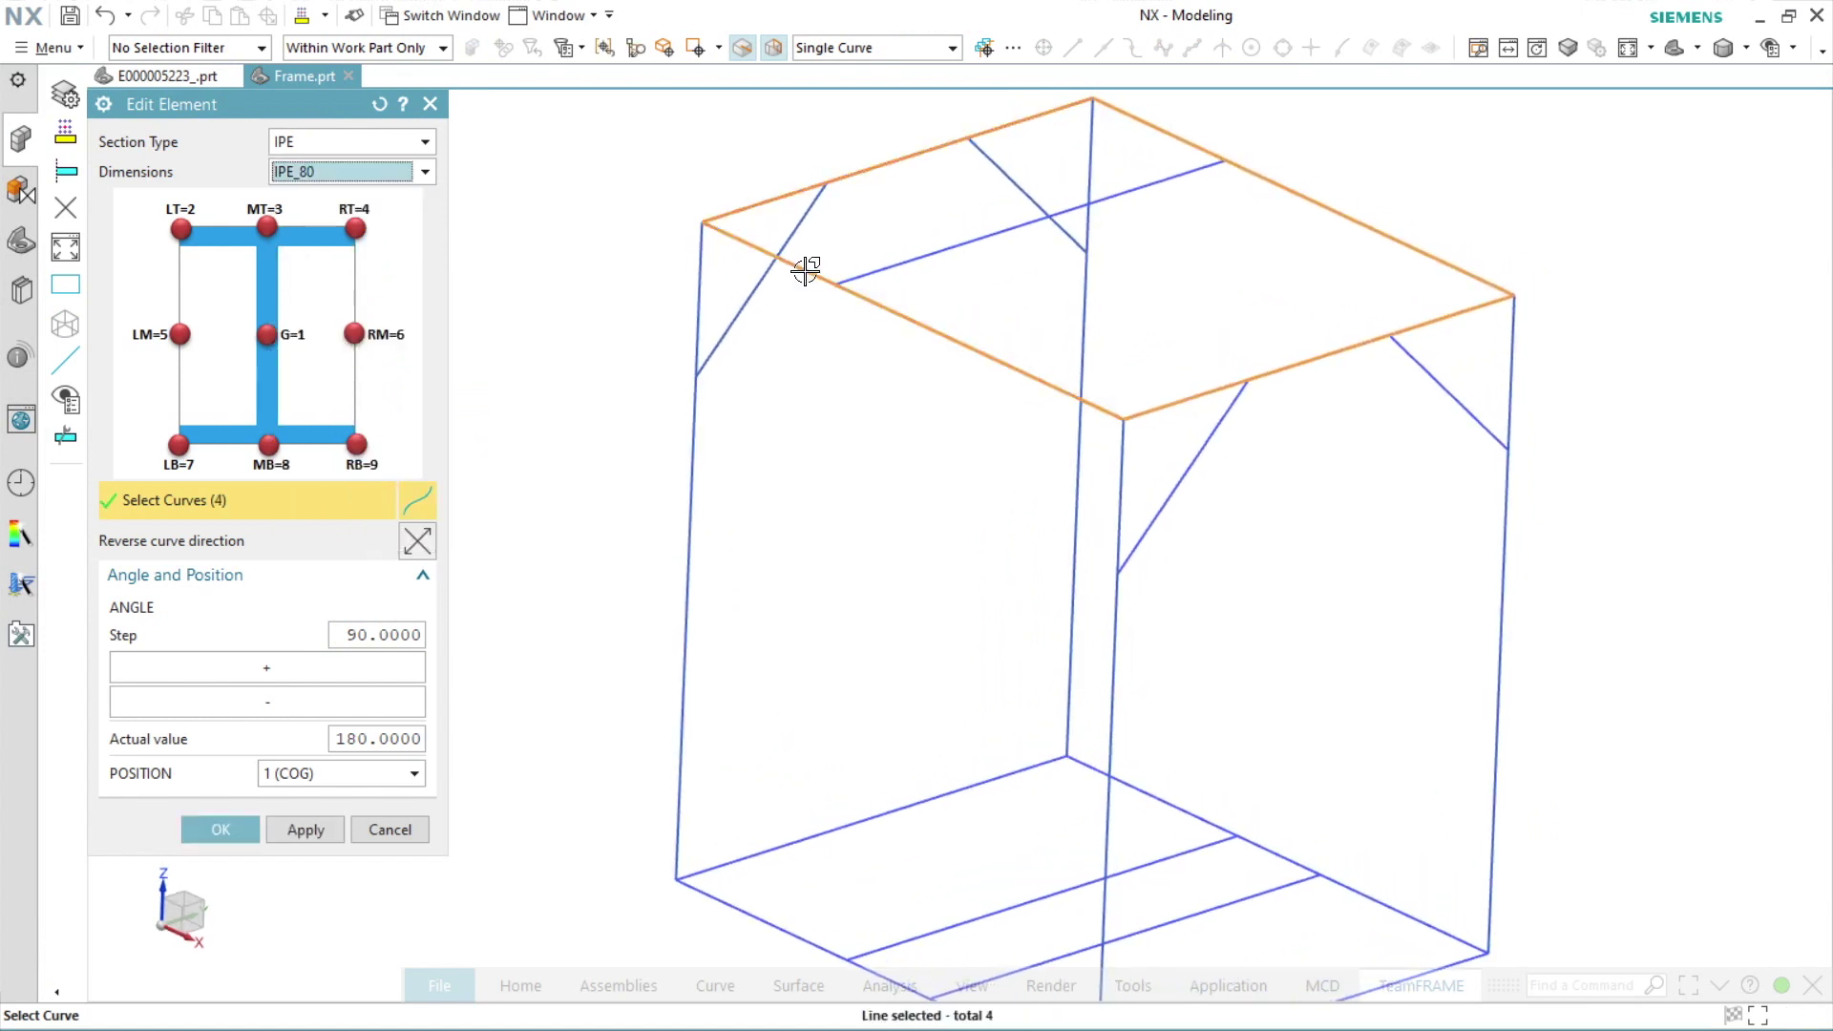
{"action": "left_click", "coordinate": [307, 830]}
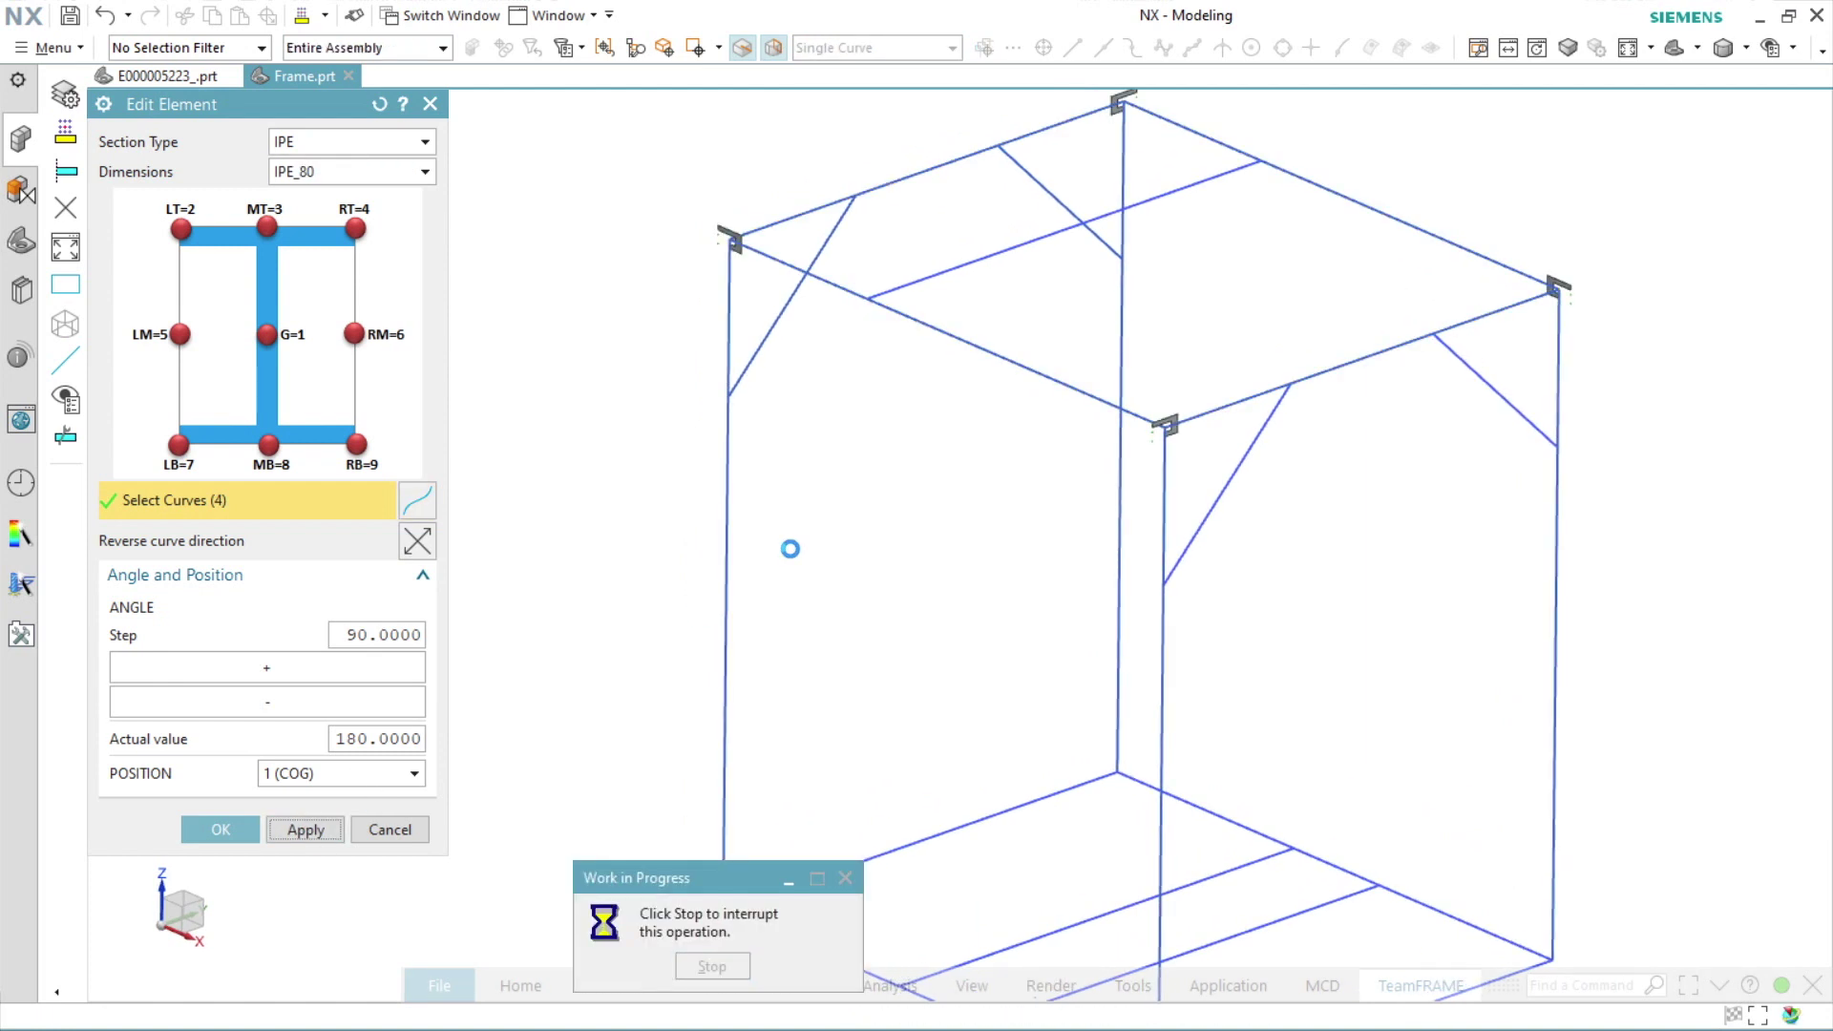
Rotate the top beams to 270° and anchor them at position 6, Right Middle
{"action": "left_click", "coordinate": [332, 638]}
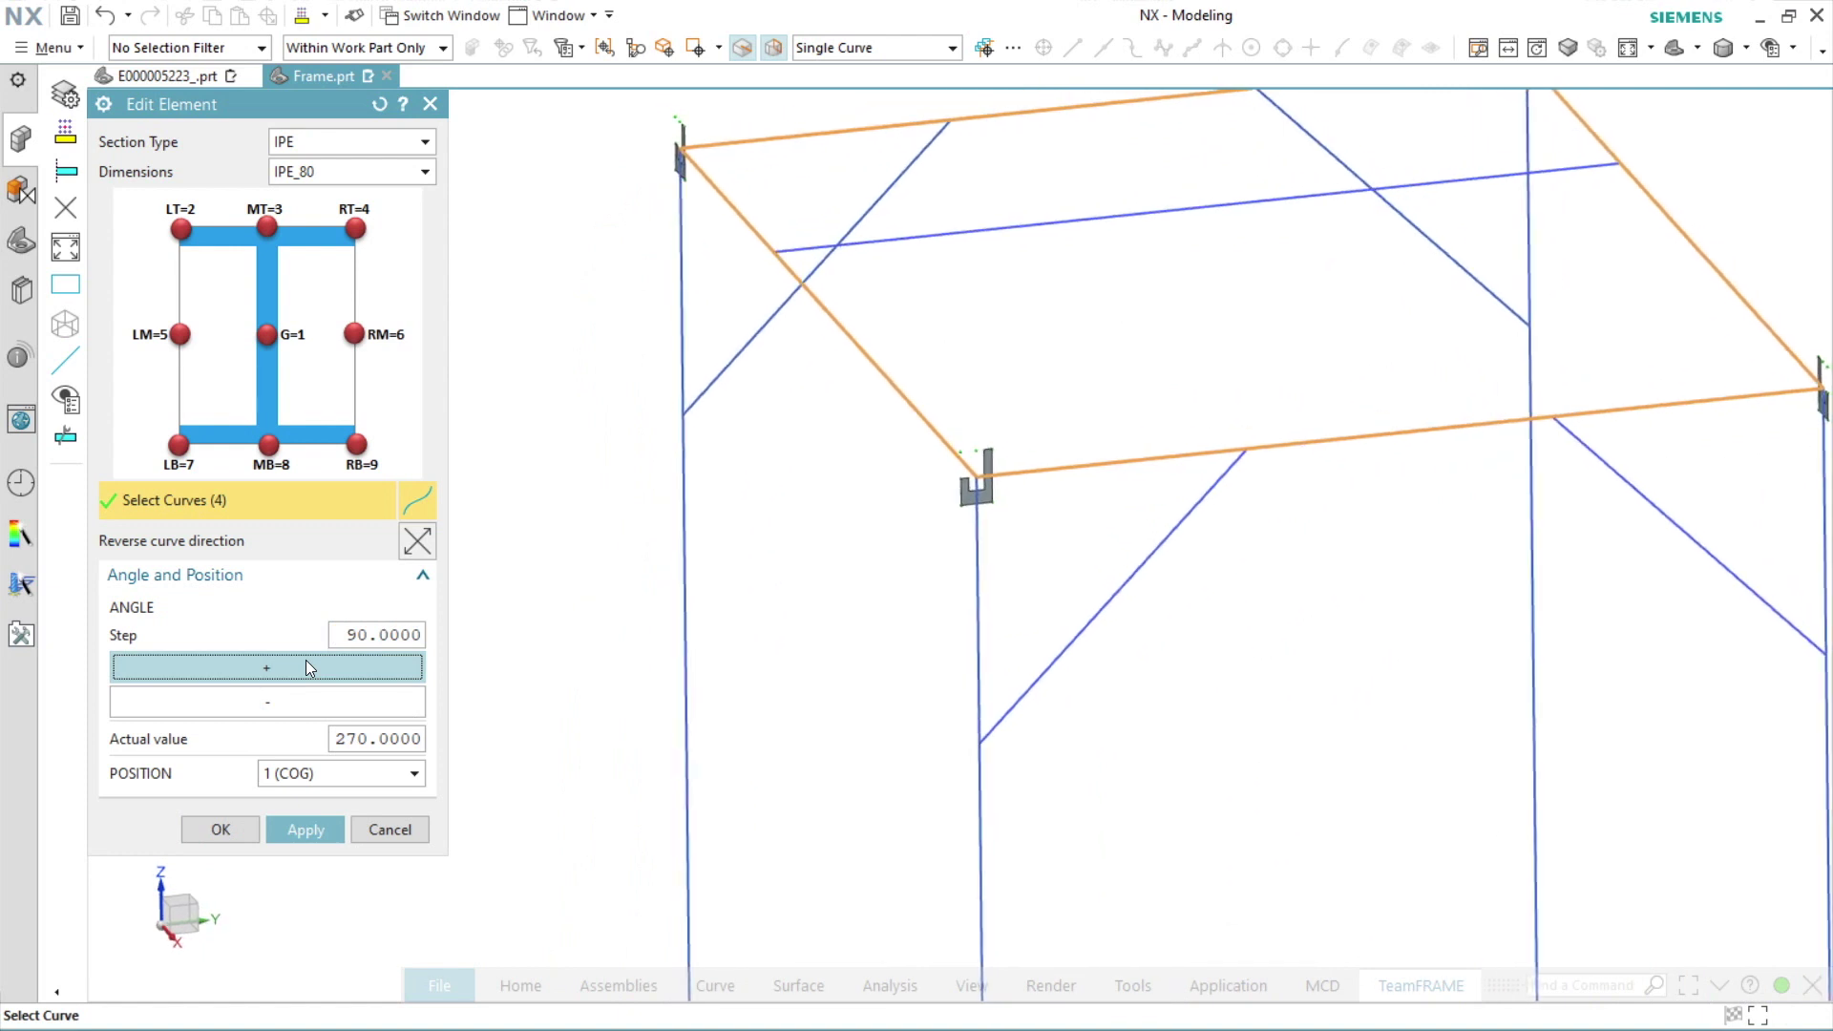
{"action": "left_click", "coordinate": [317, 773]}
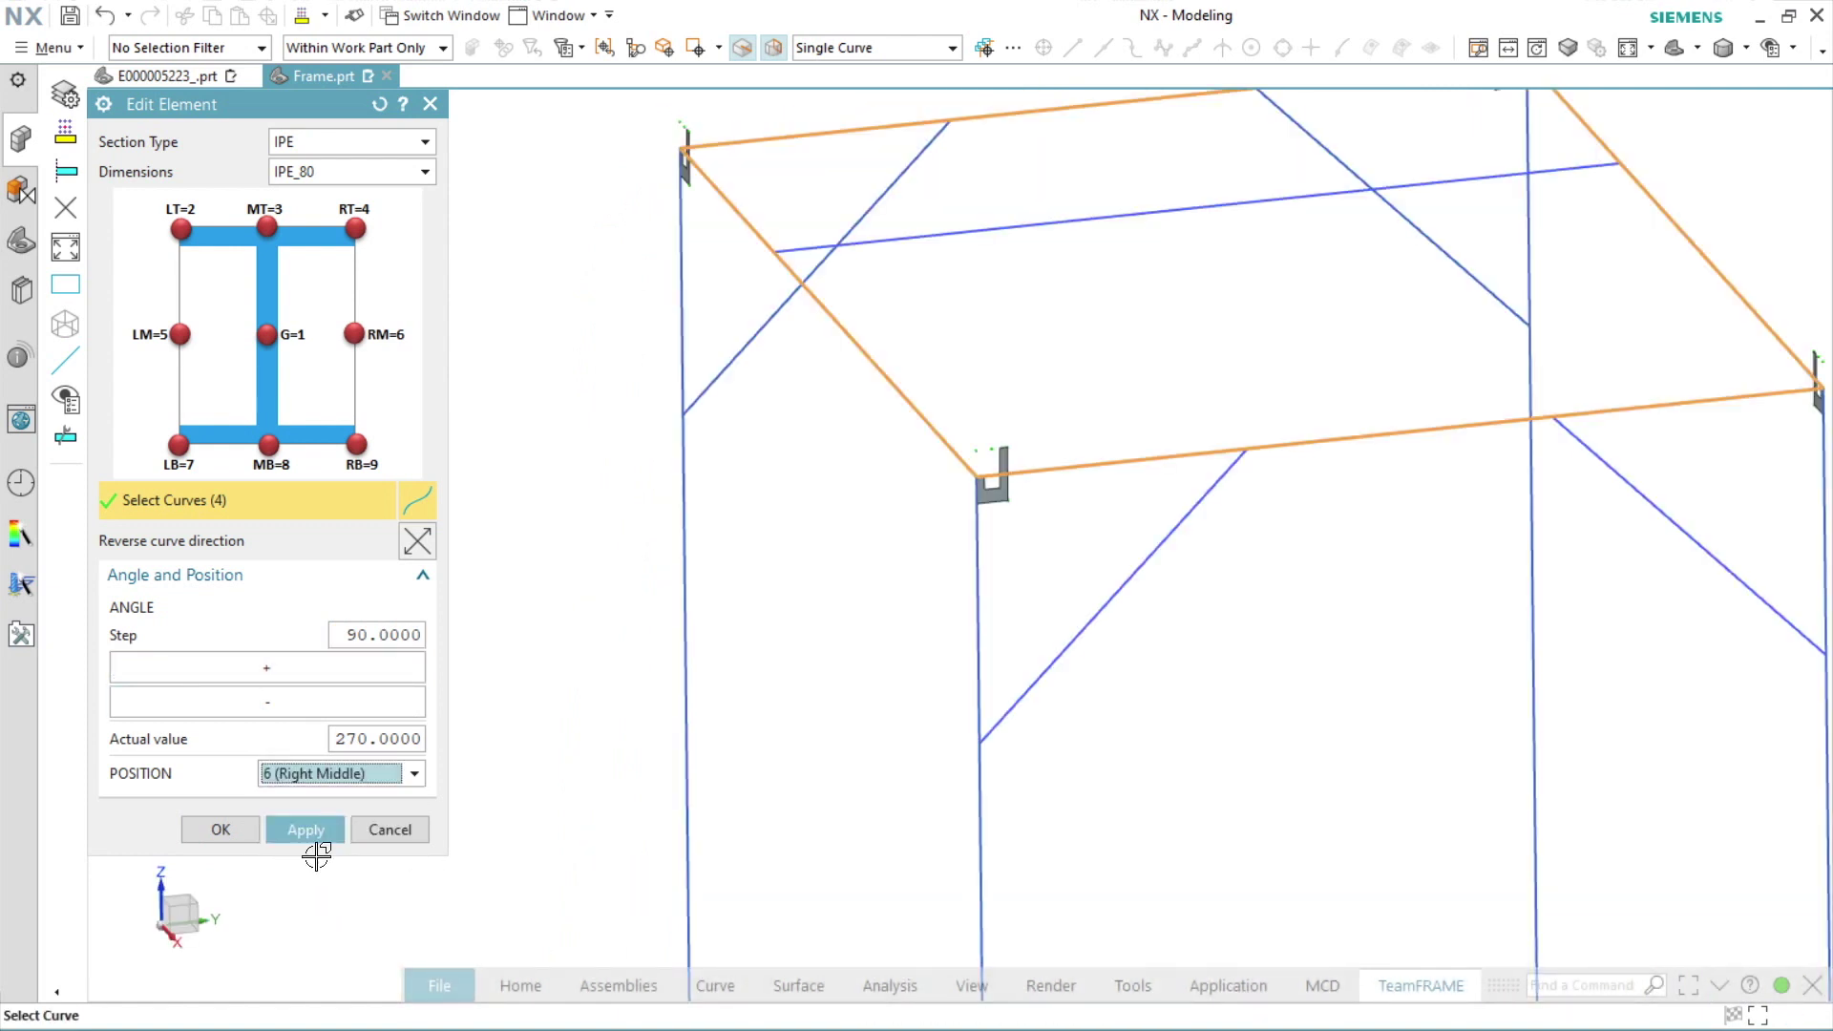
{"action": "left_click", "coordinate": [311, 838]}
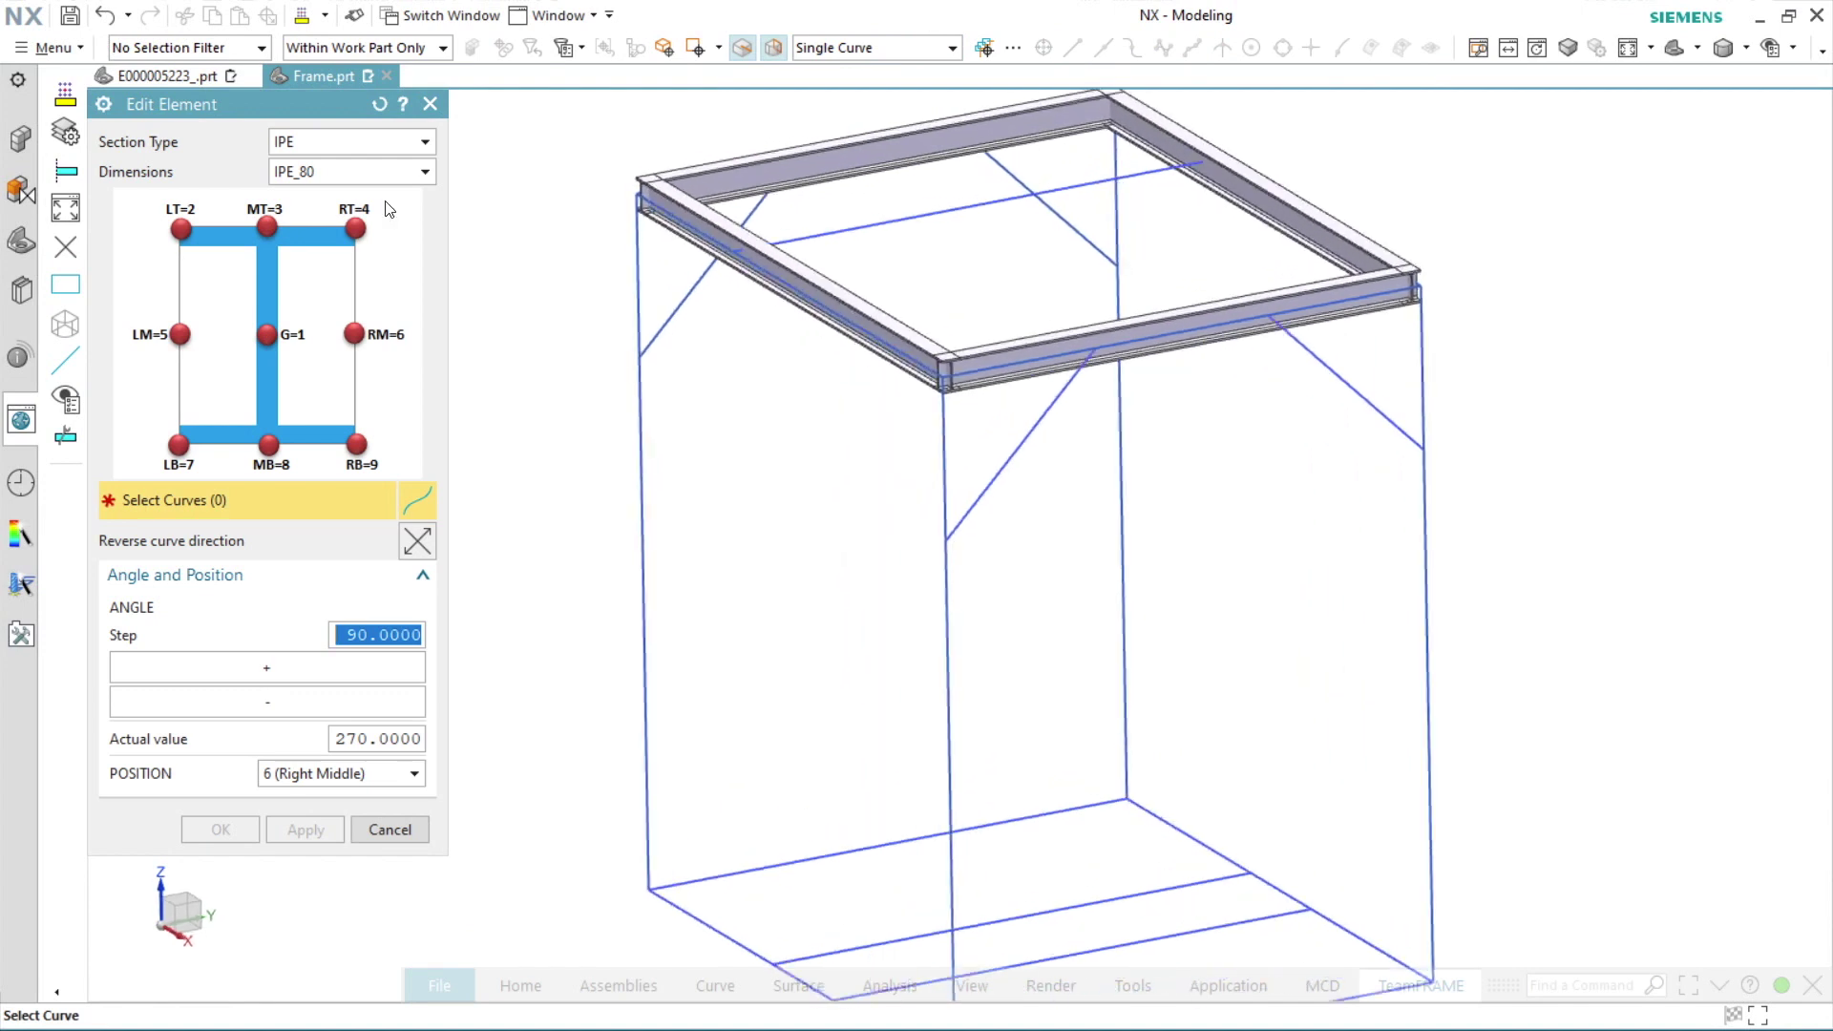
{"action": "left_click", "coordinate": [380, 150]}
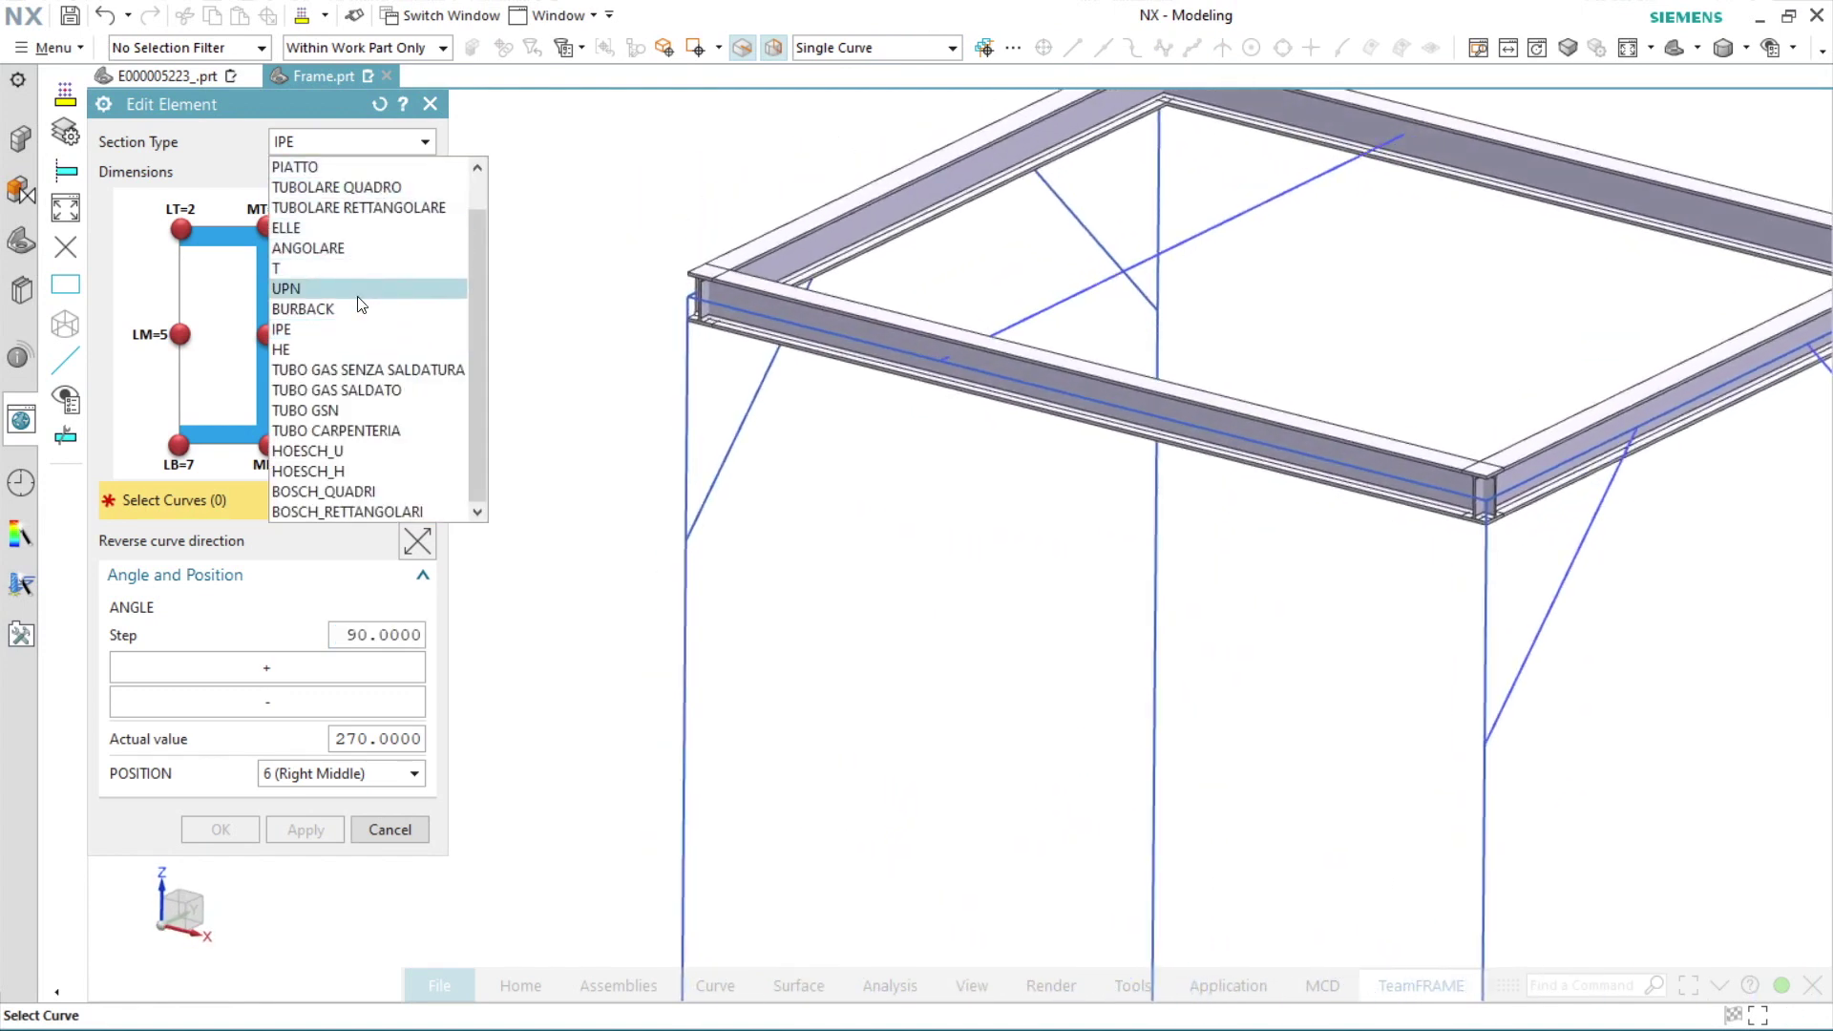
Create an L_80x40x6 angle cross beam, rotated 90°, anchored at its centre of gravity
{"action": "left_click", "coordinate": [346, 229]}
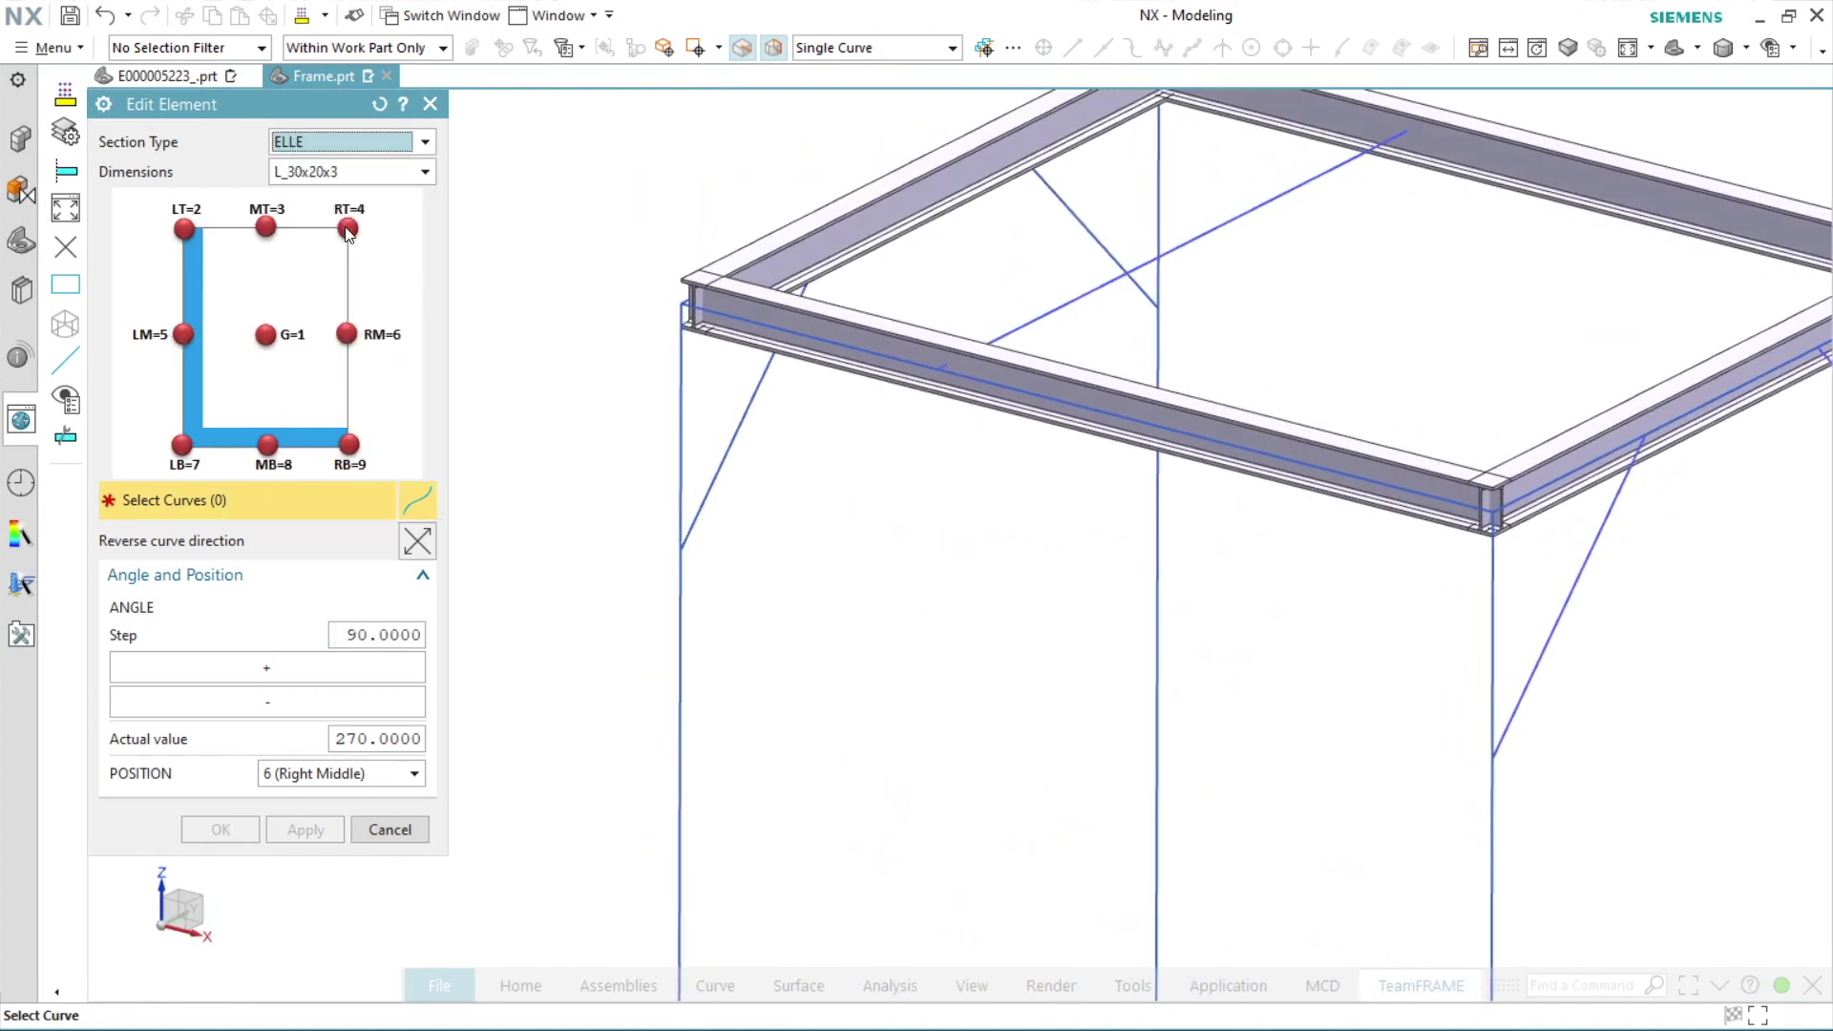
{"action": "left_click", "coordinate": [359, 174]}
{"action": "scroll", "coordinate": [338, 353], "scroll_direction": "down", "scroll_amount": 2}
{"action": "scroll", "coordinate": [333, 386], "scroll_direction": "down", "scroll_amount": 2}
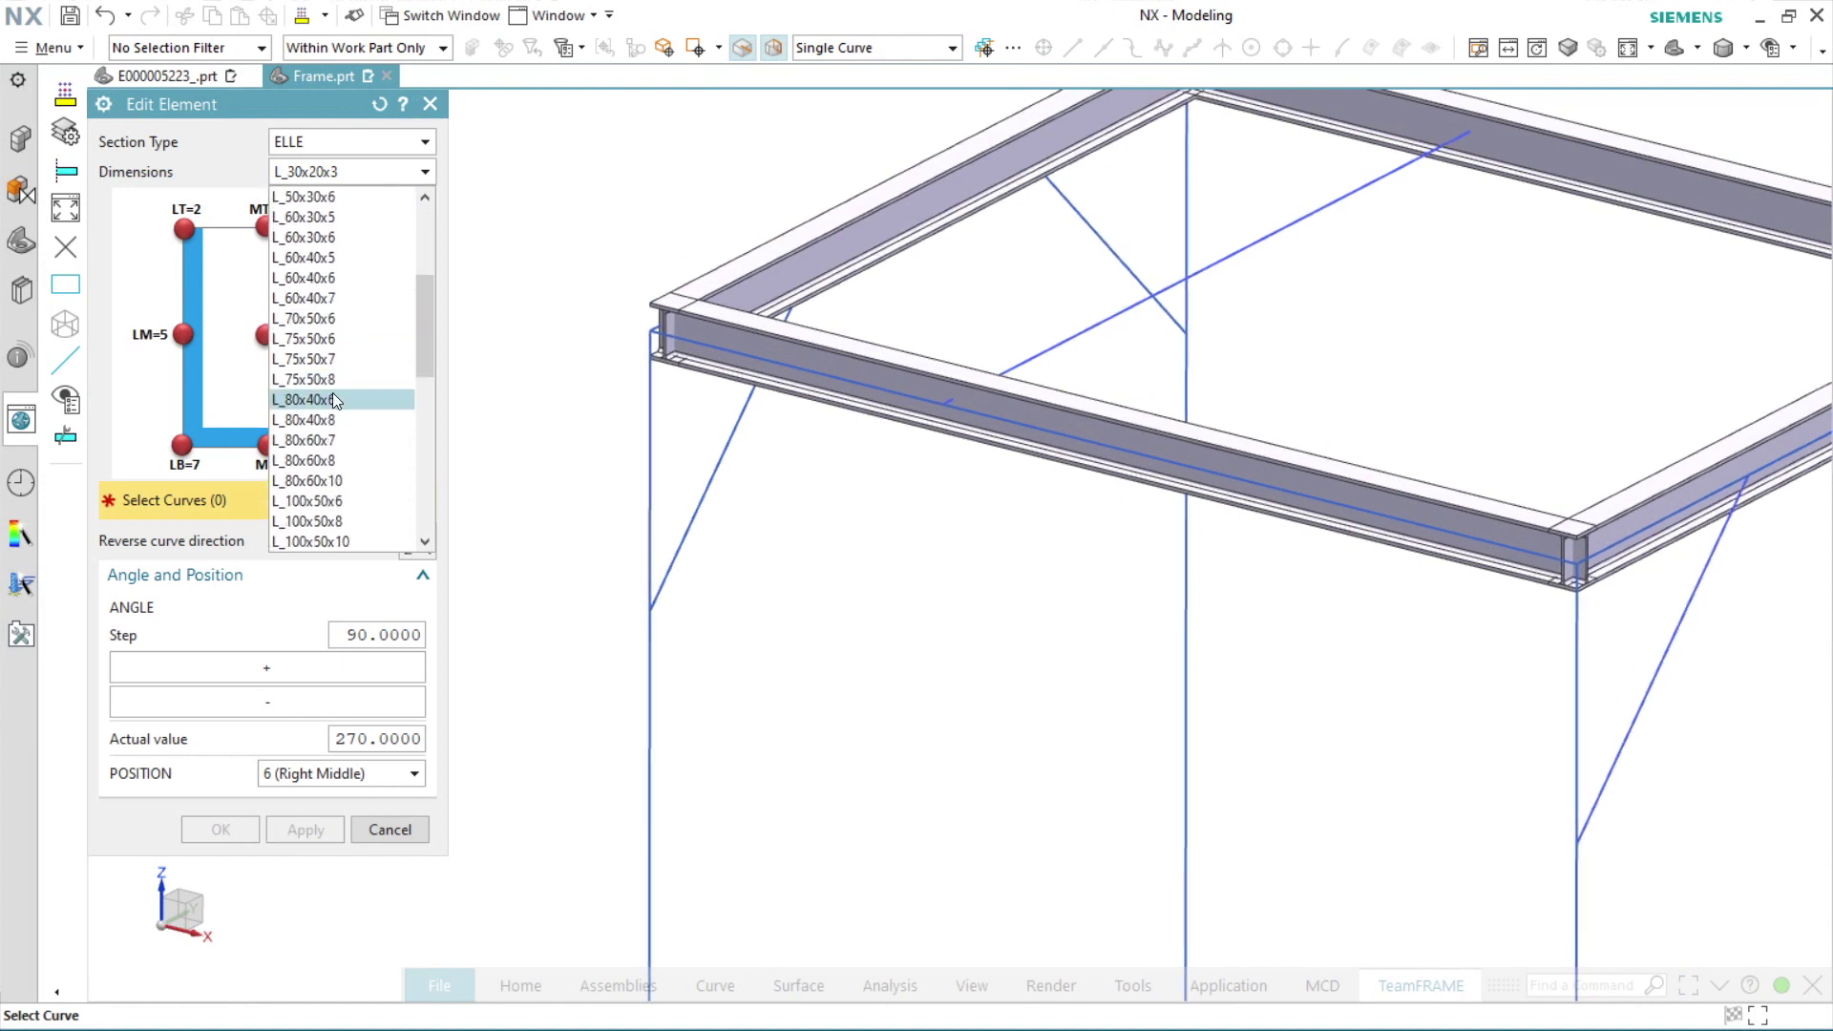
{"action": "left_click", "coordinate": [329, 401]}
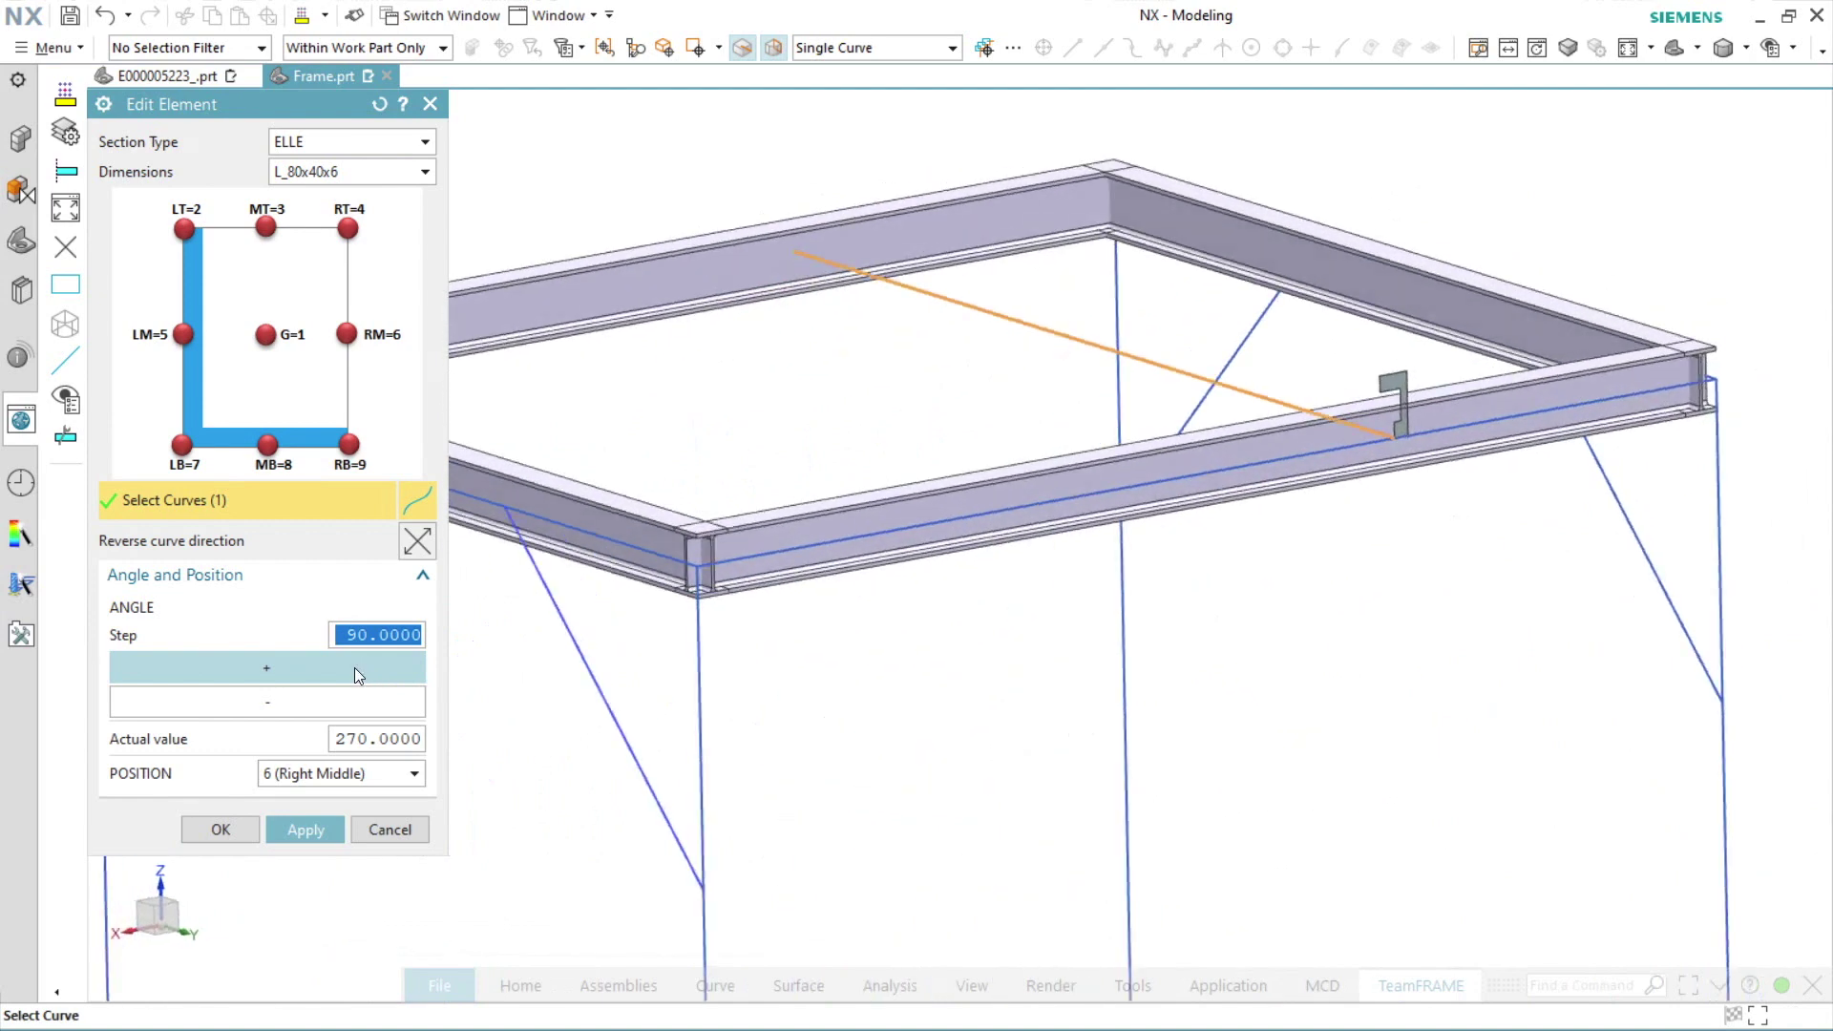
{"action": "left_click", "coordinate": [354, 667]}
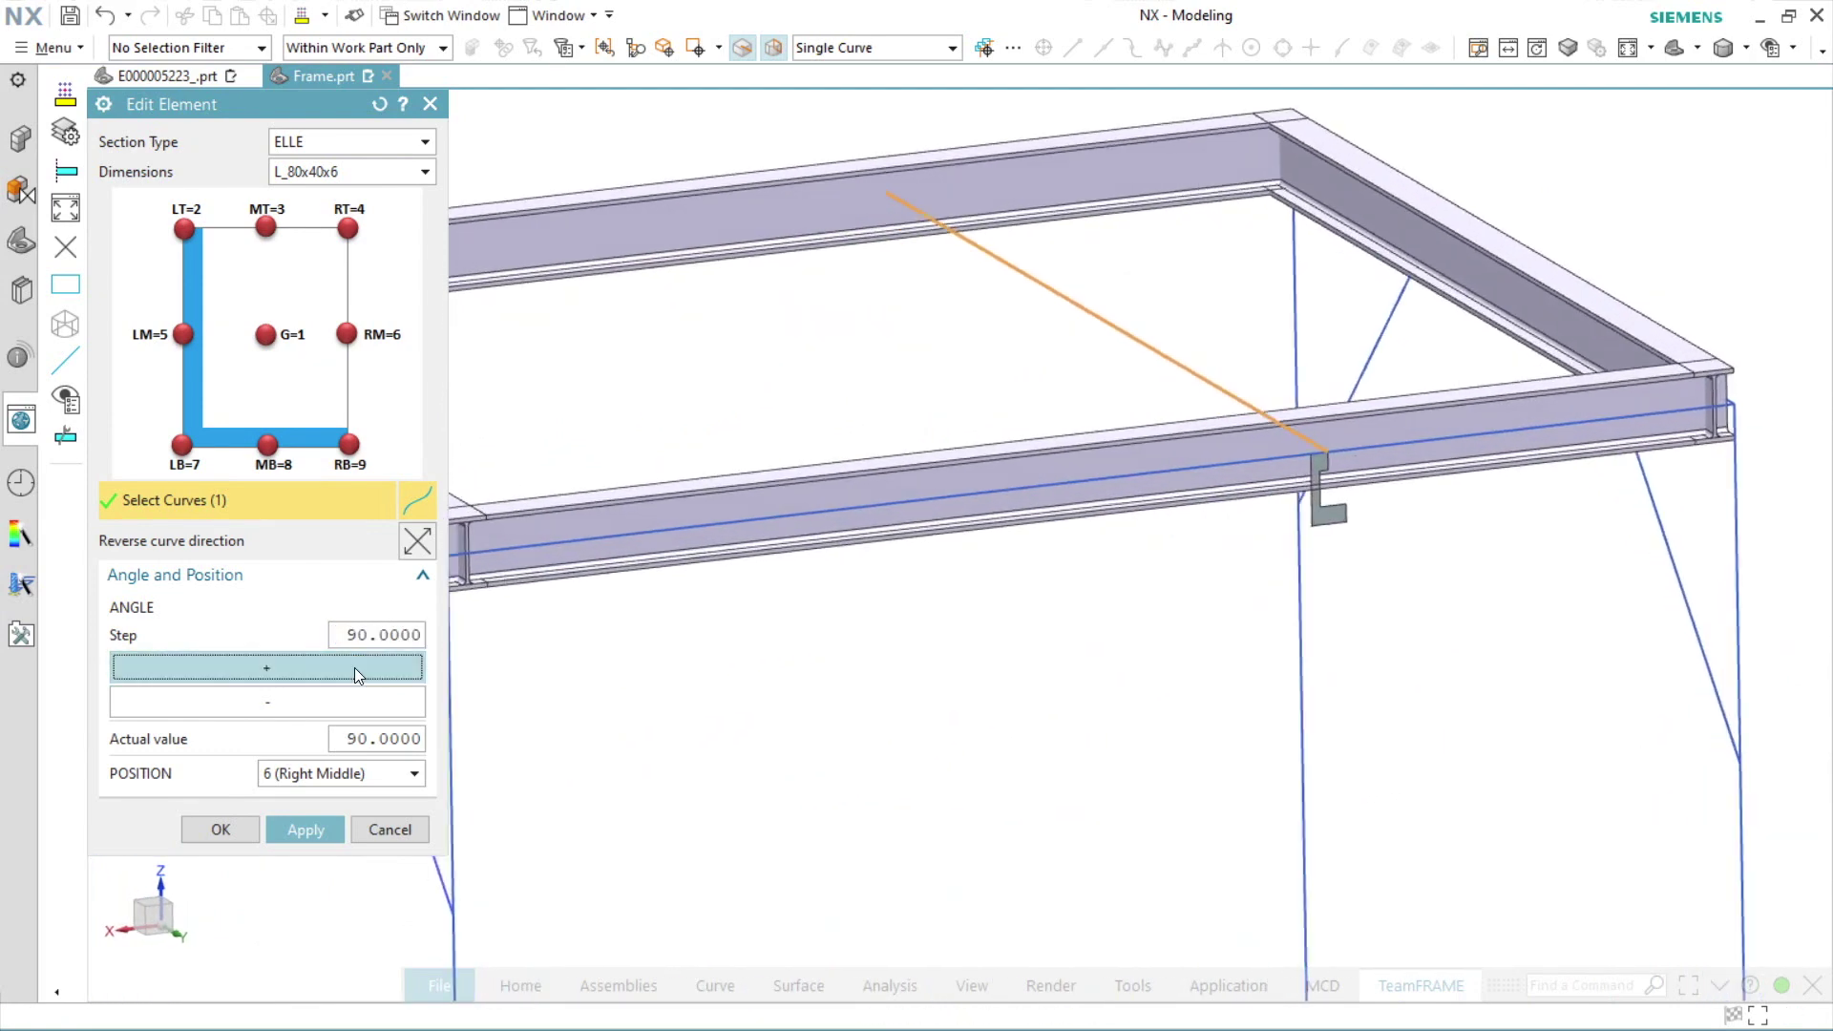
{"action": "left_click", "coordinate": [372, 775]}
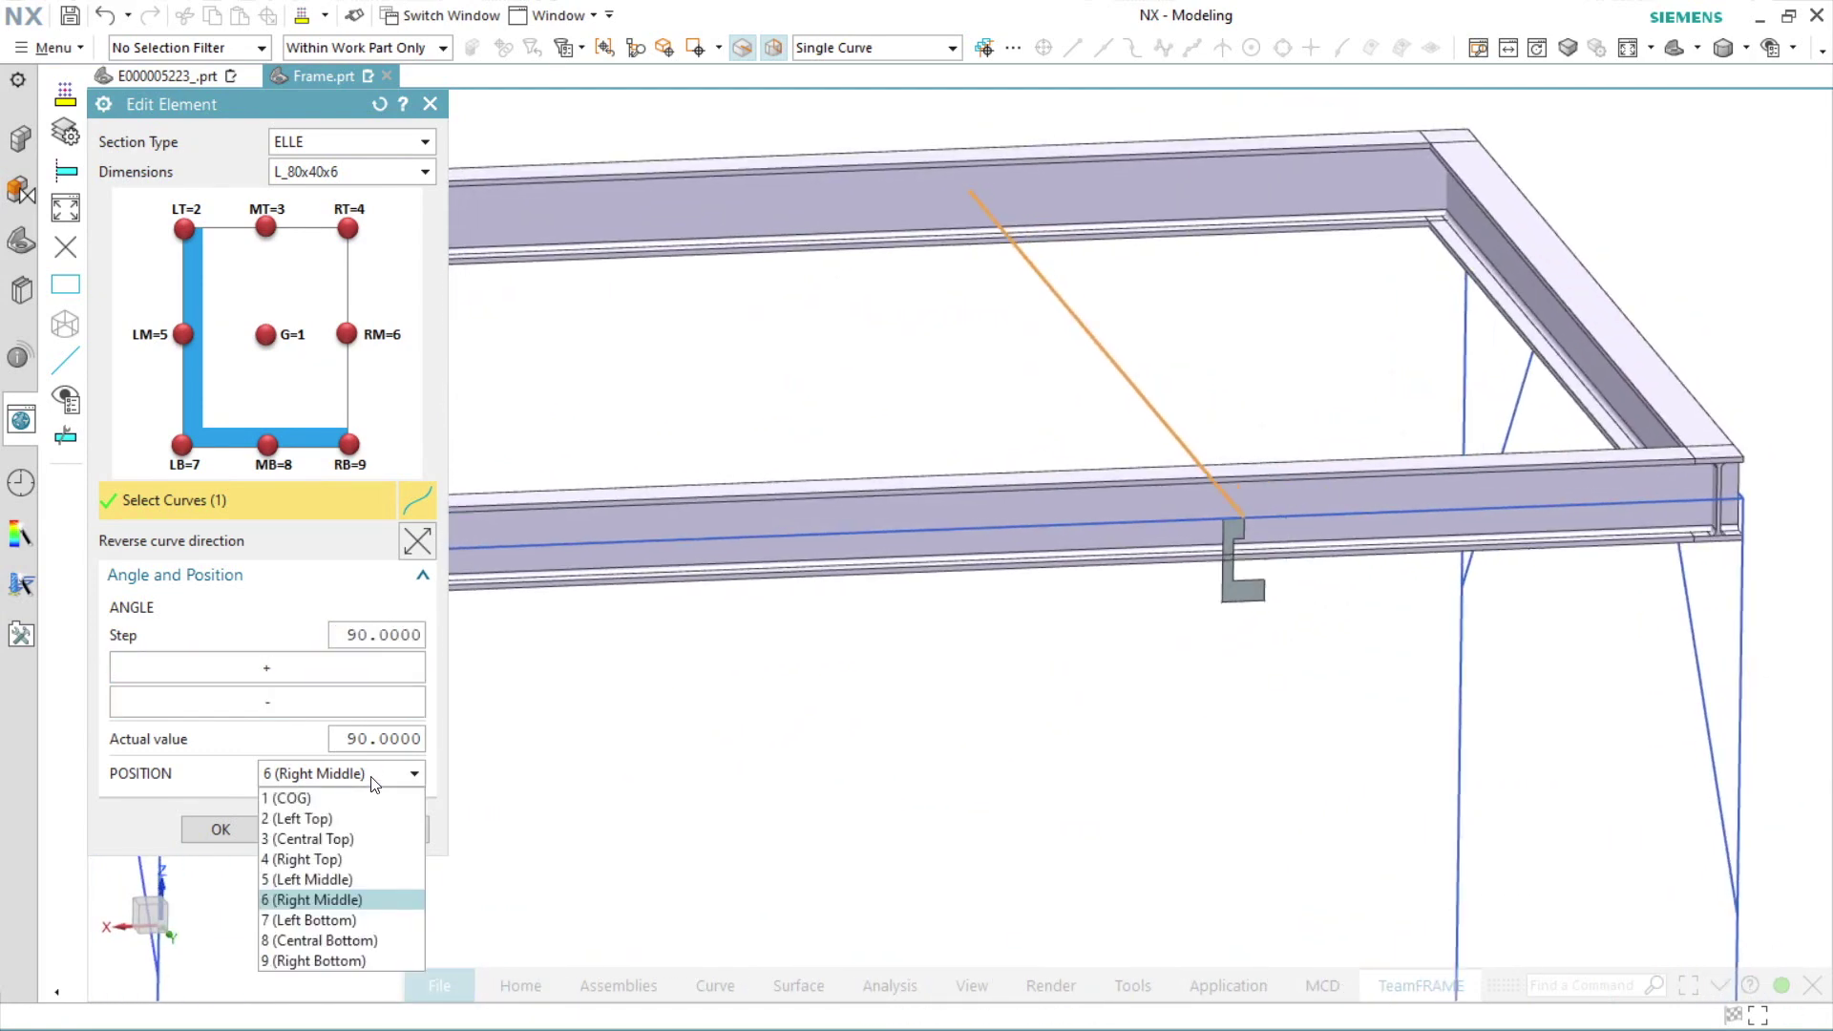
{"action": "left_click", "coordinate": [291, 798]}
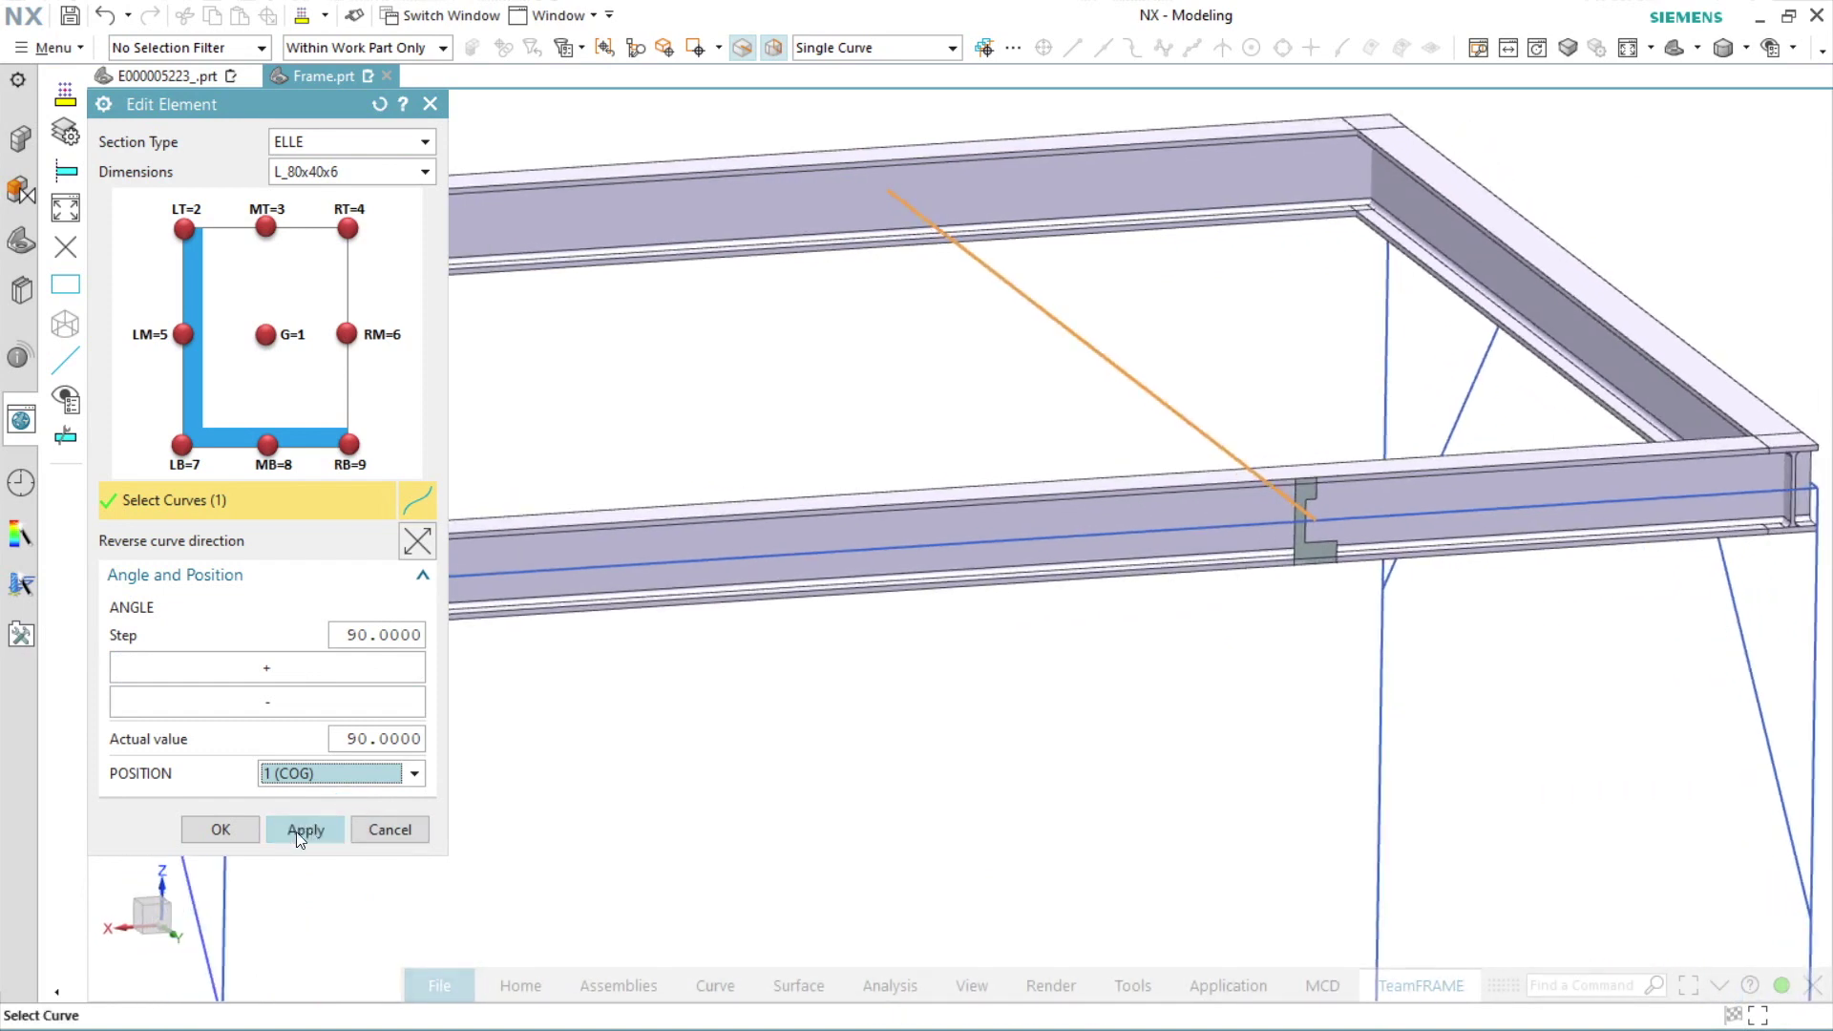
{"action": "left_click", "coordinate": [221, 830]}
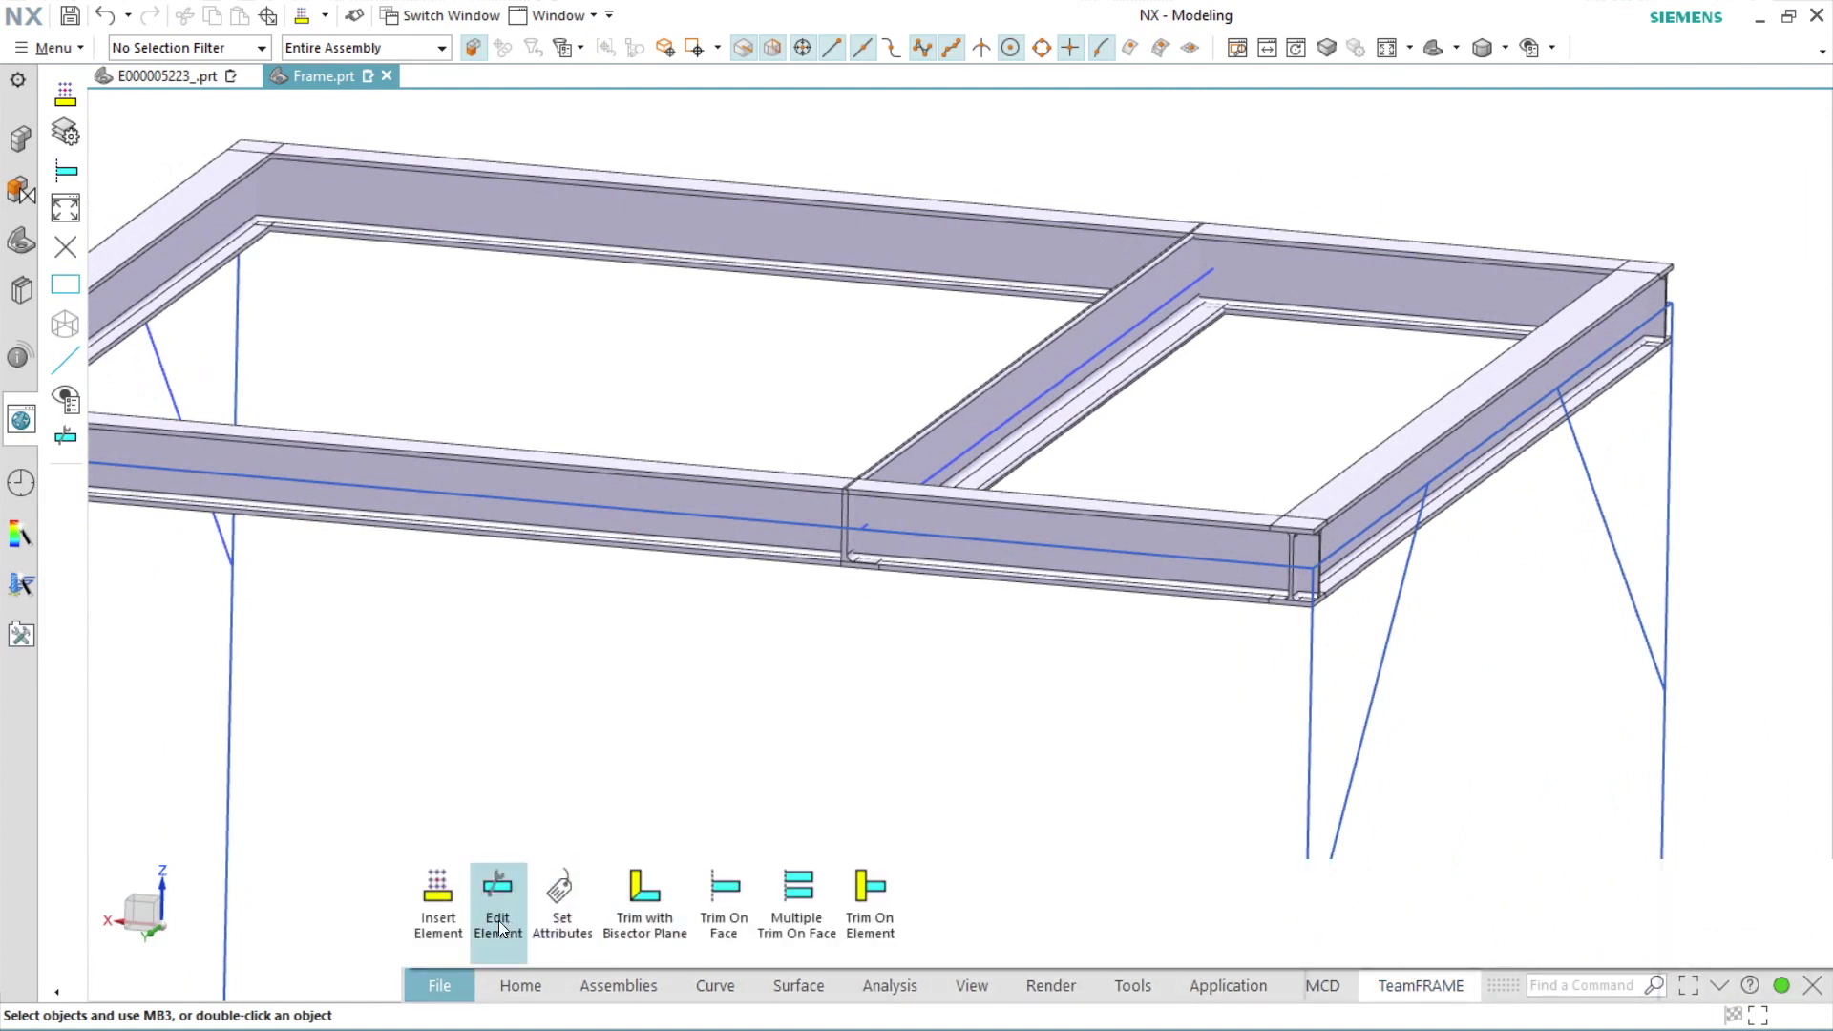
Select the top cross beam for editing and adjust its L-profile rotation
{"action": "left_click", "coordinate": [500, 929]}
{"action": "left_click", "coordinate": [934, 436]}
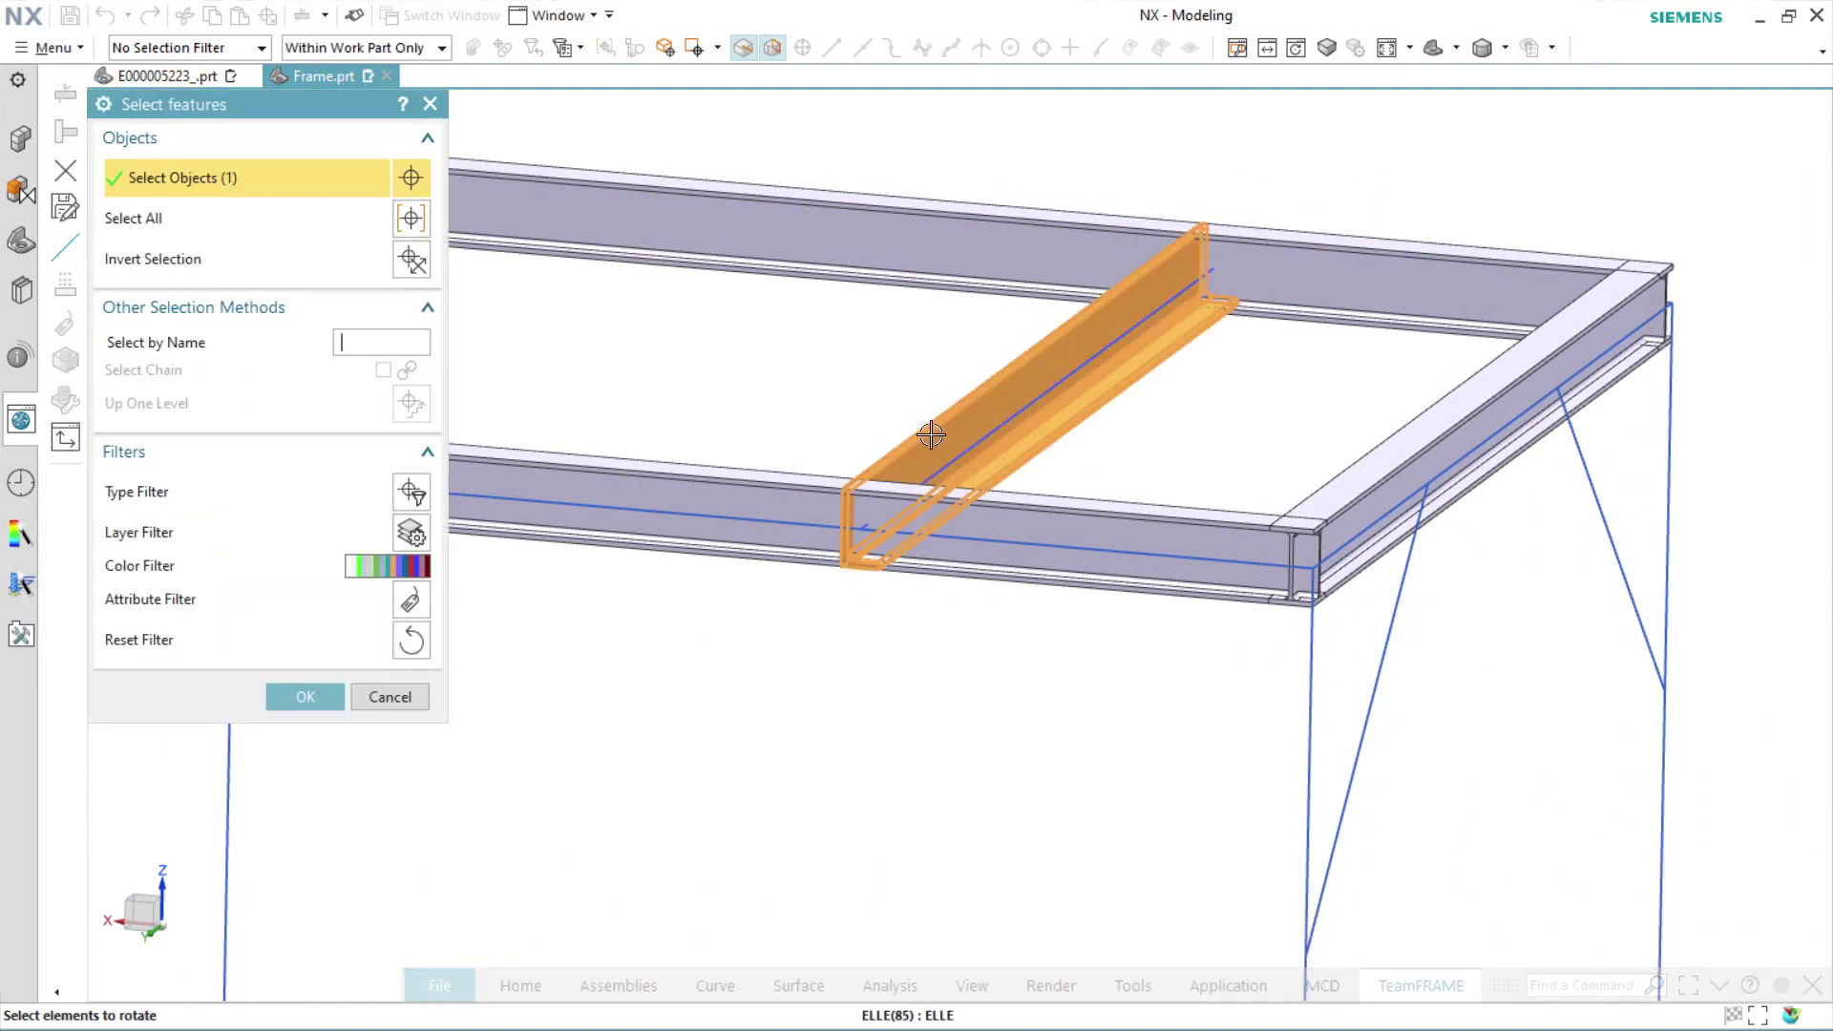
{"action": "middle_click", "coordinate": [890, 418]}
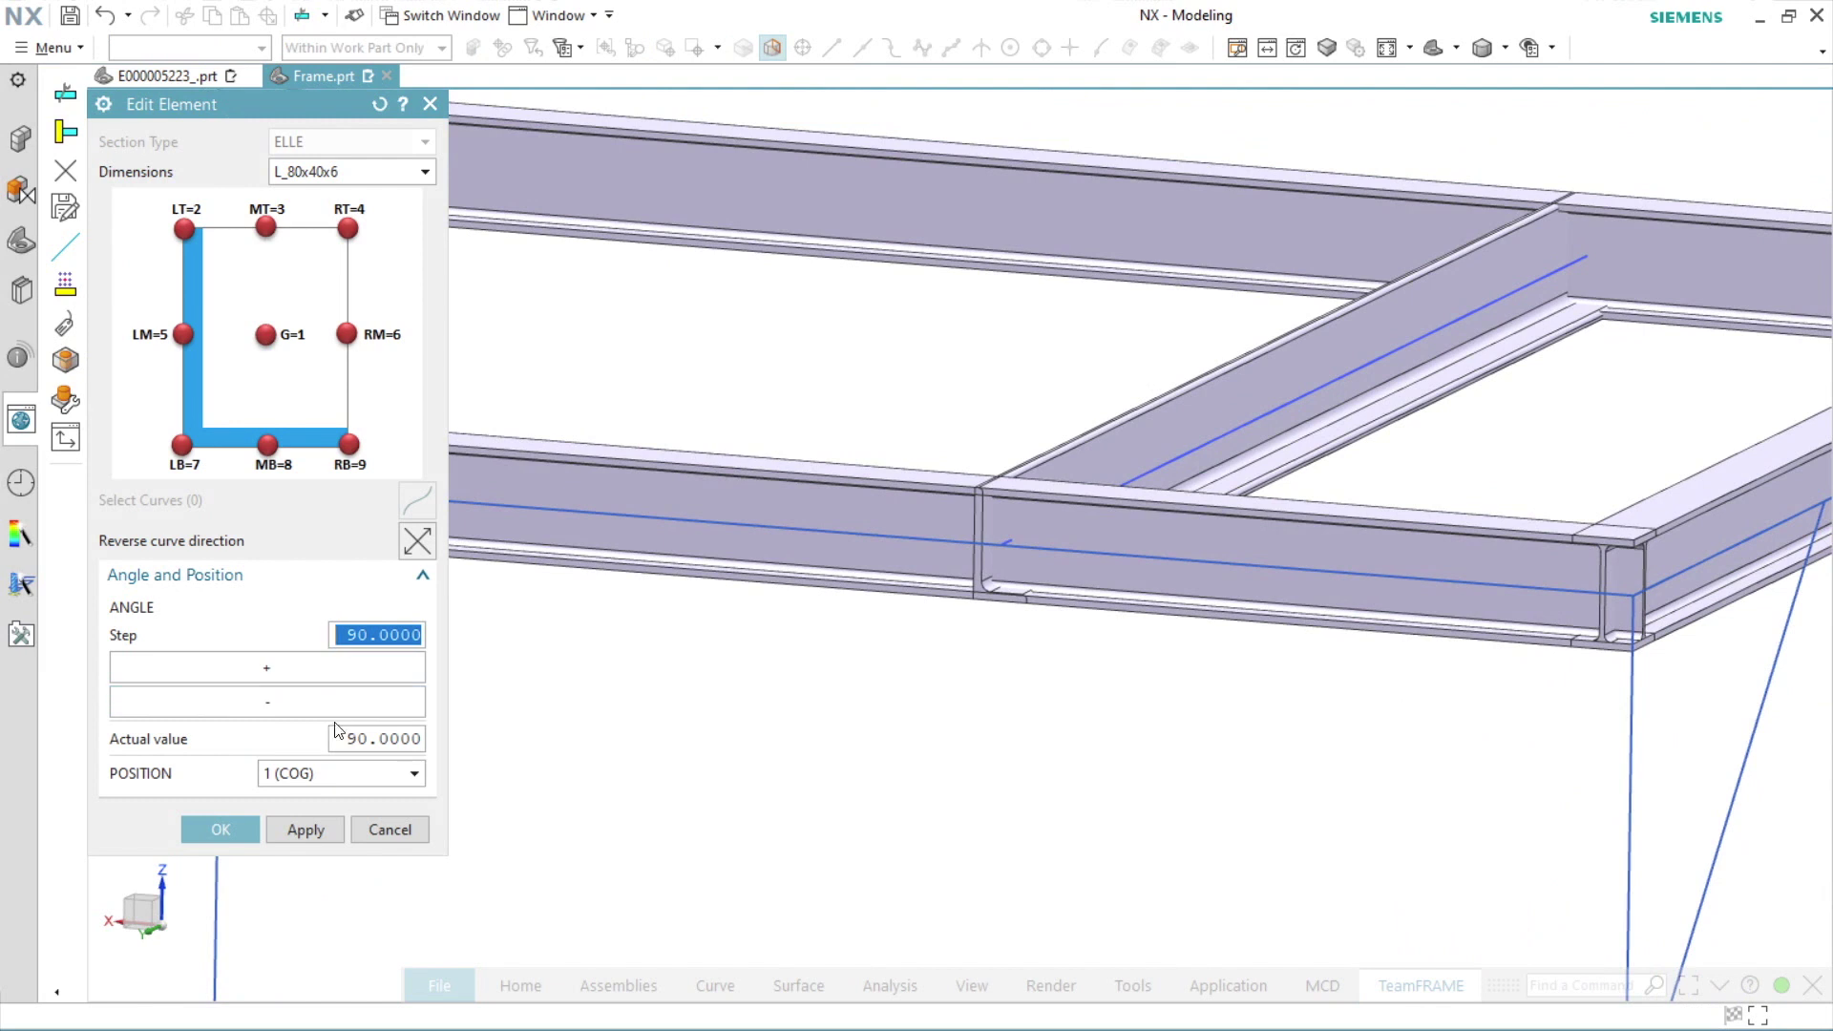
{"action": "left_click", "coordinate": [341, 668]}
{"action": "left_click", "coordinate": [341, 669]}
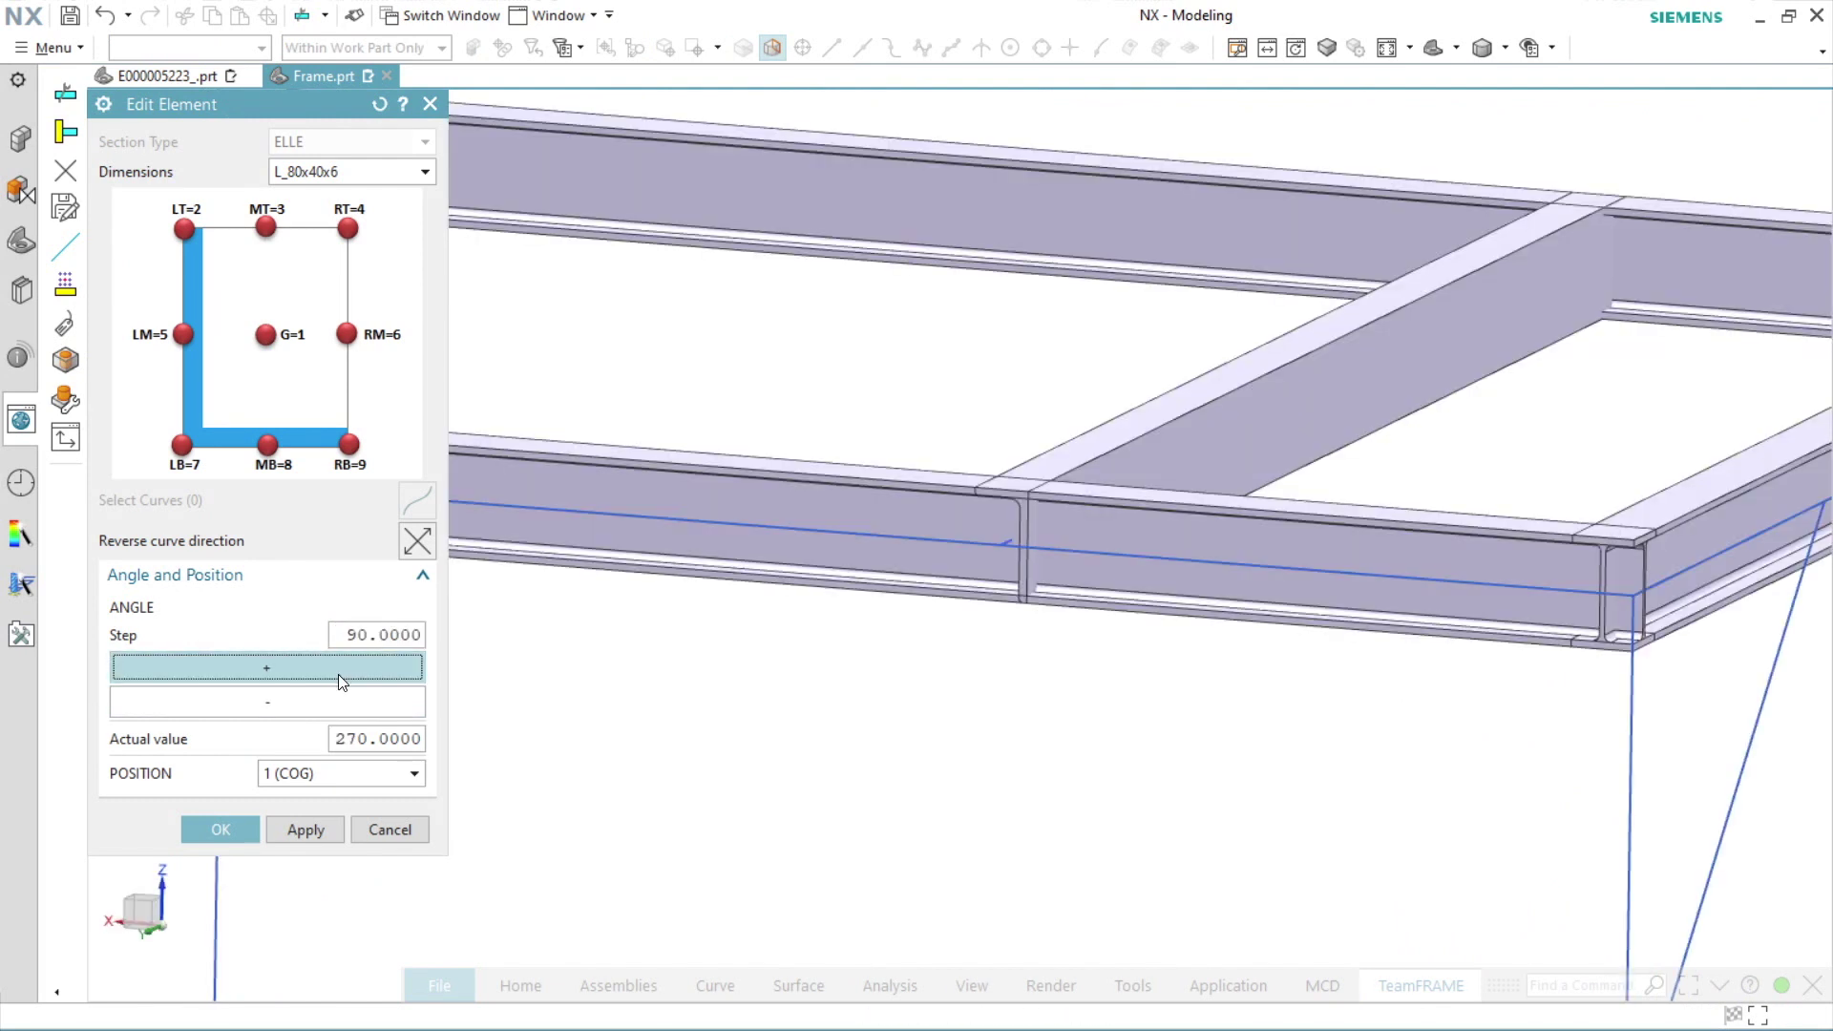
{"action": "left_click", "coordinate": [338, 674]}
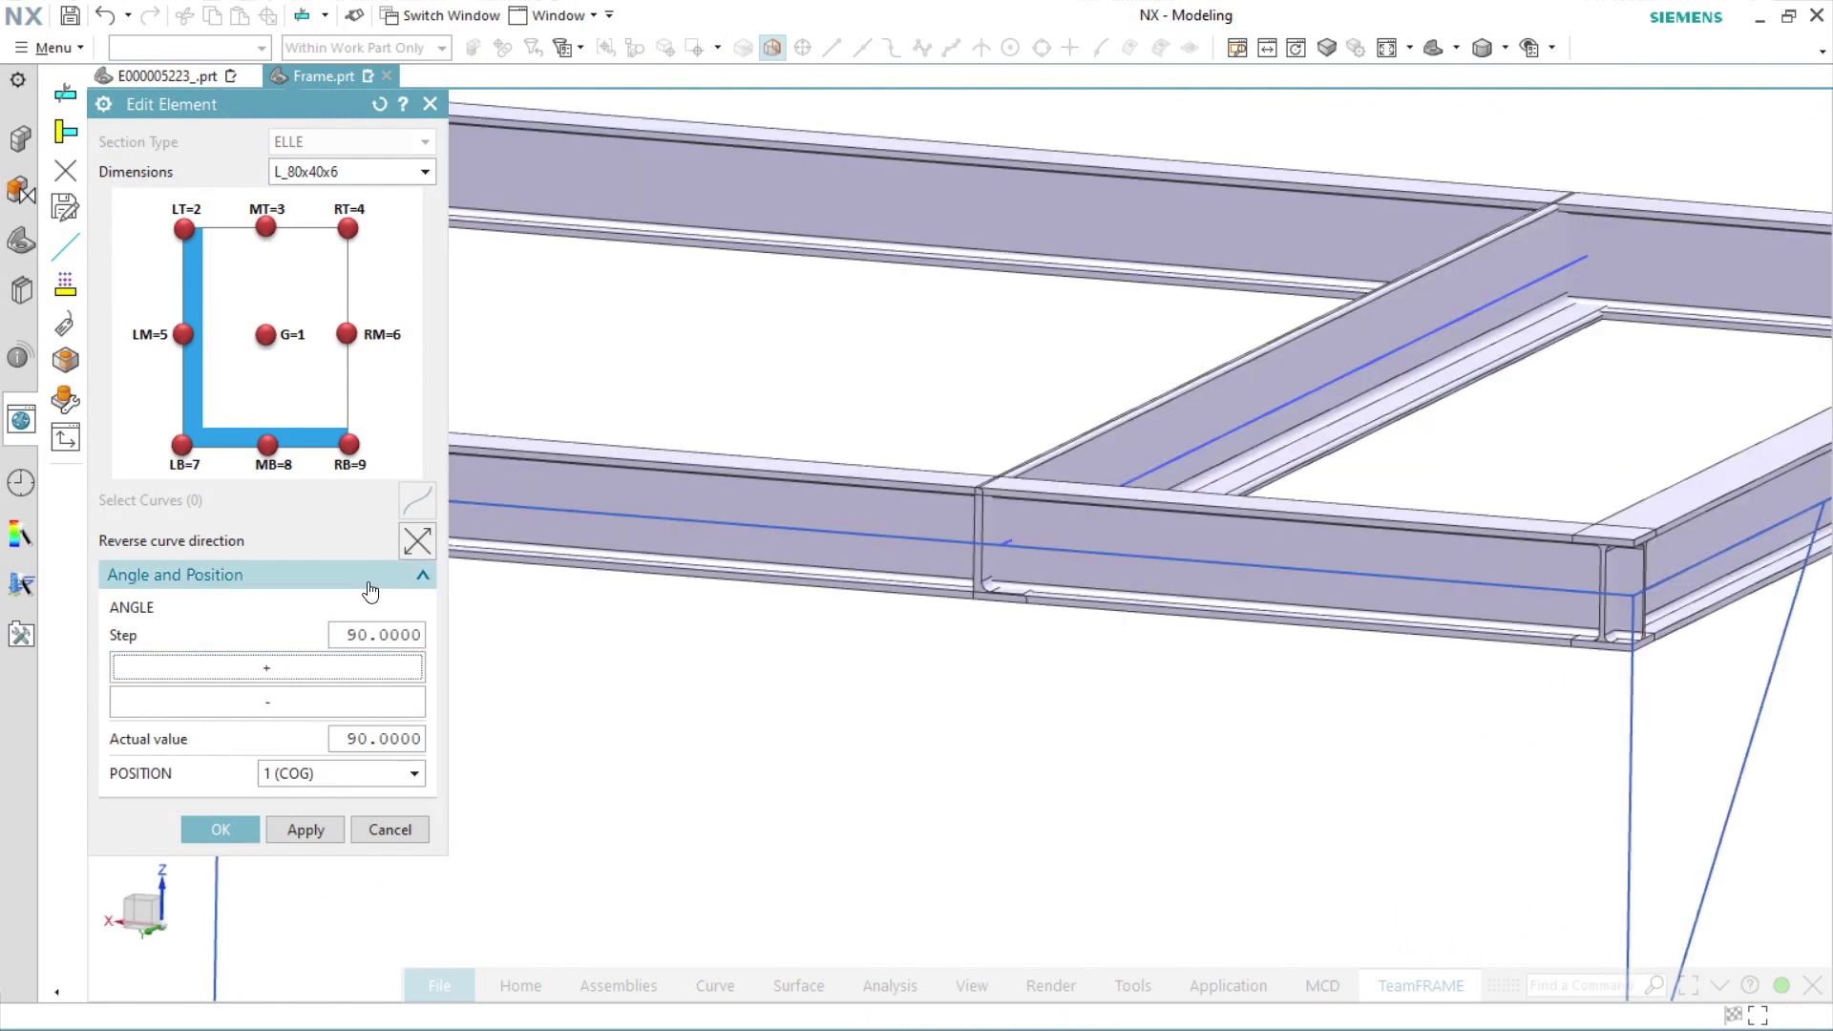
Reverse the cross beam direction, set 0° rotation and anchor it at Central Bottom (8)
{"action": "left_click", "coordinate": [417, 541]}
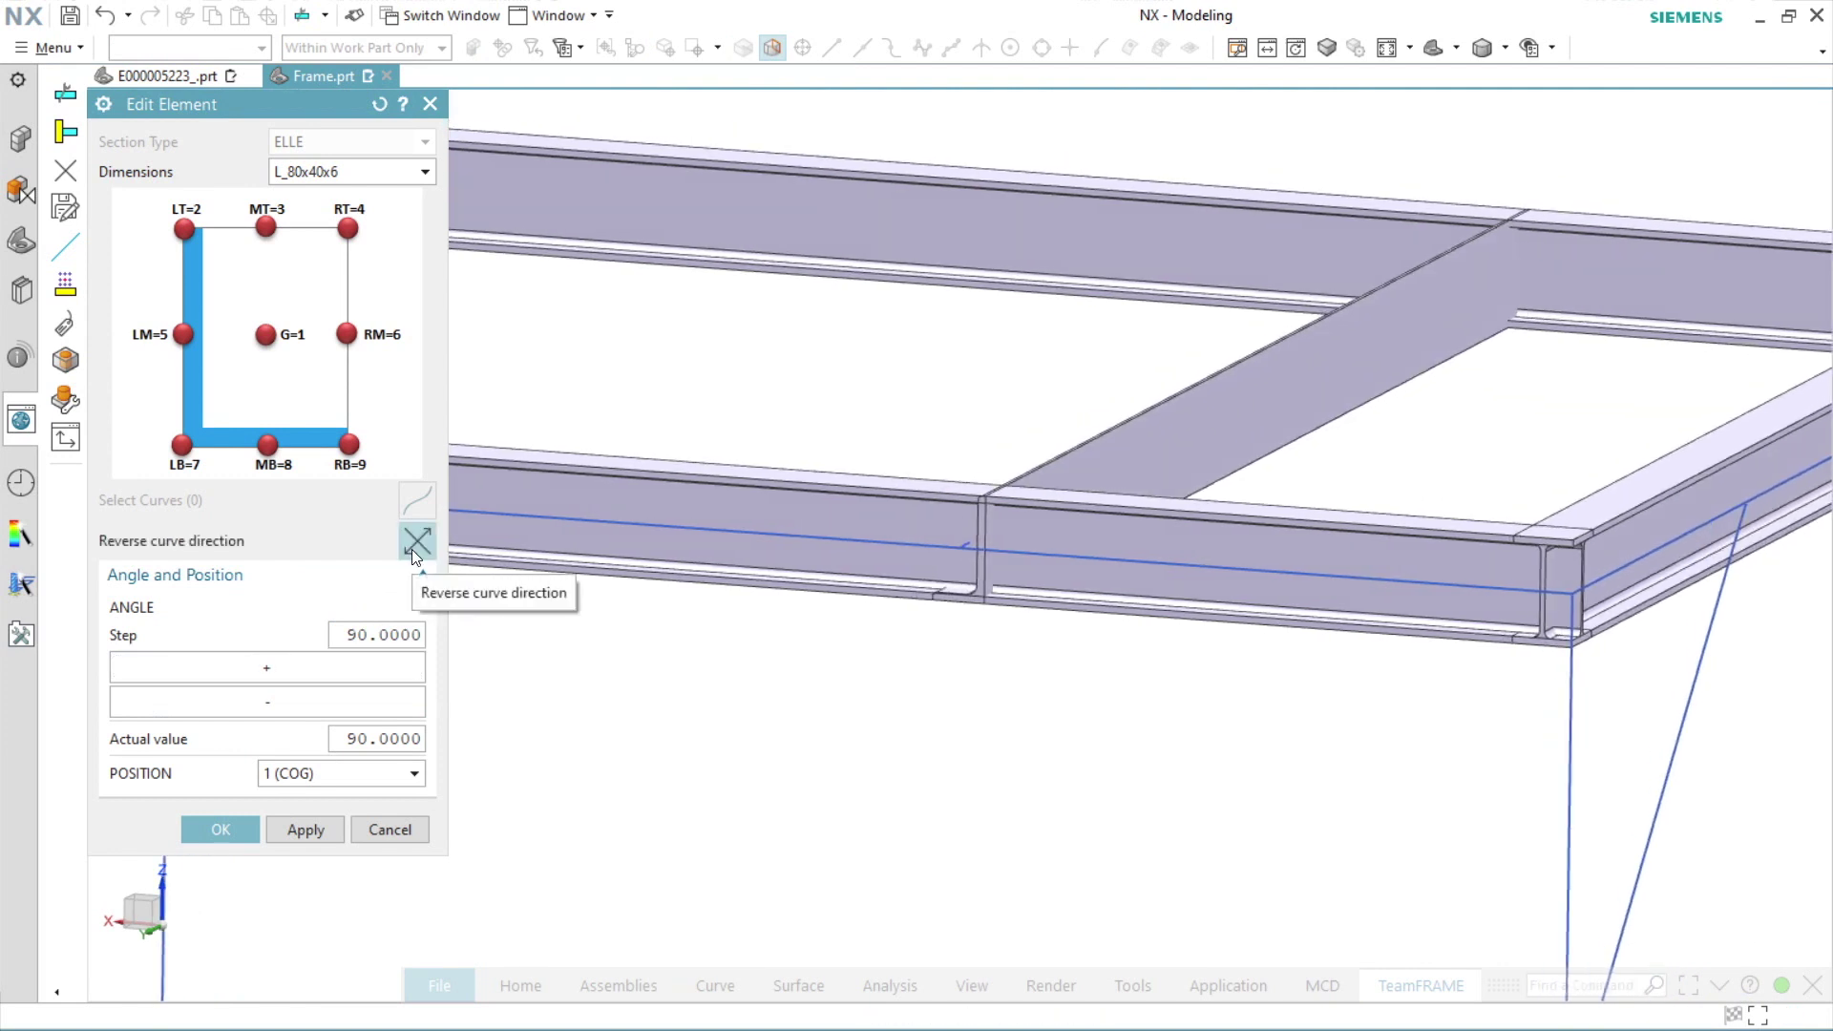
{"action": "left_click", "coordinate": [357, 659]}
{"action": "left_click", "coordinate": [357, 659]}
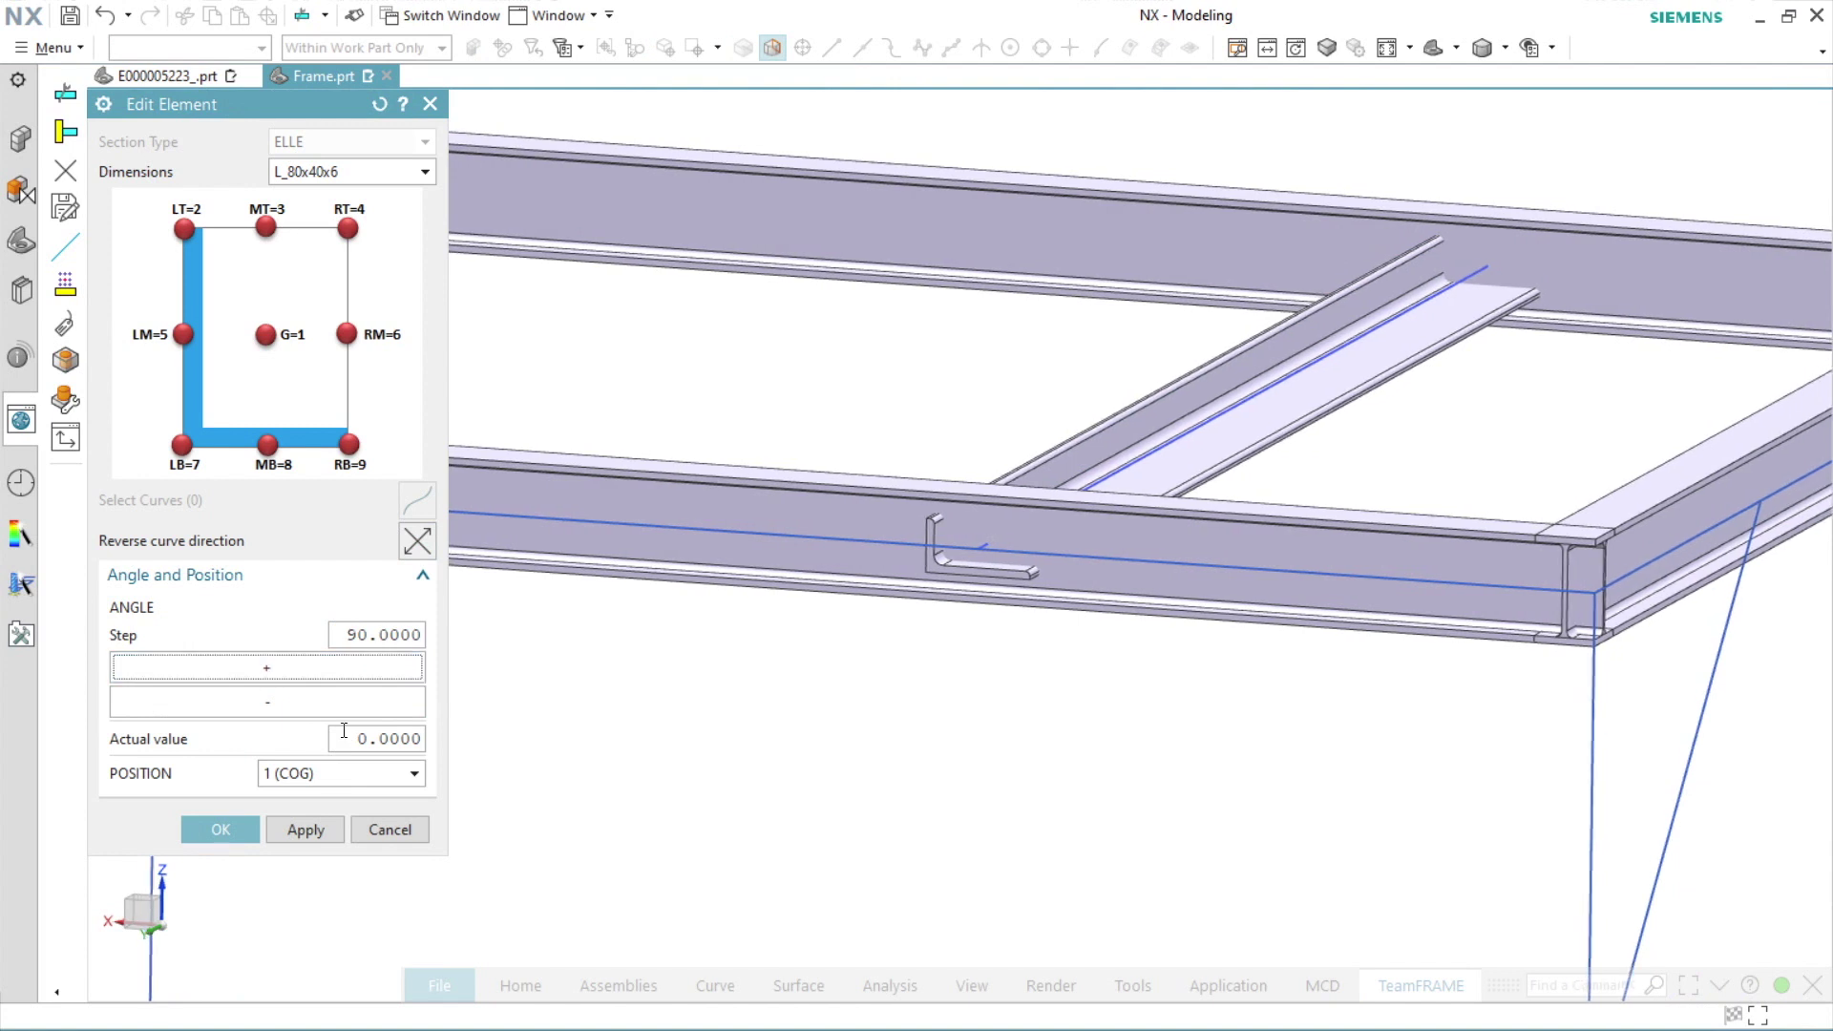
{"action": "left_click", "coordinate": [339, 777]}
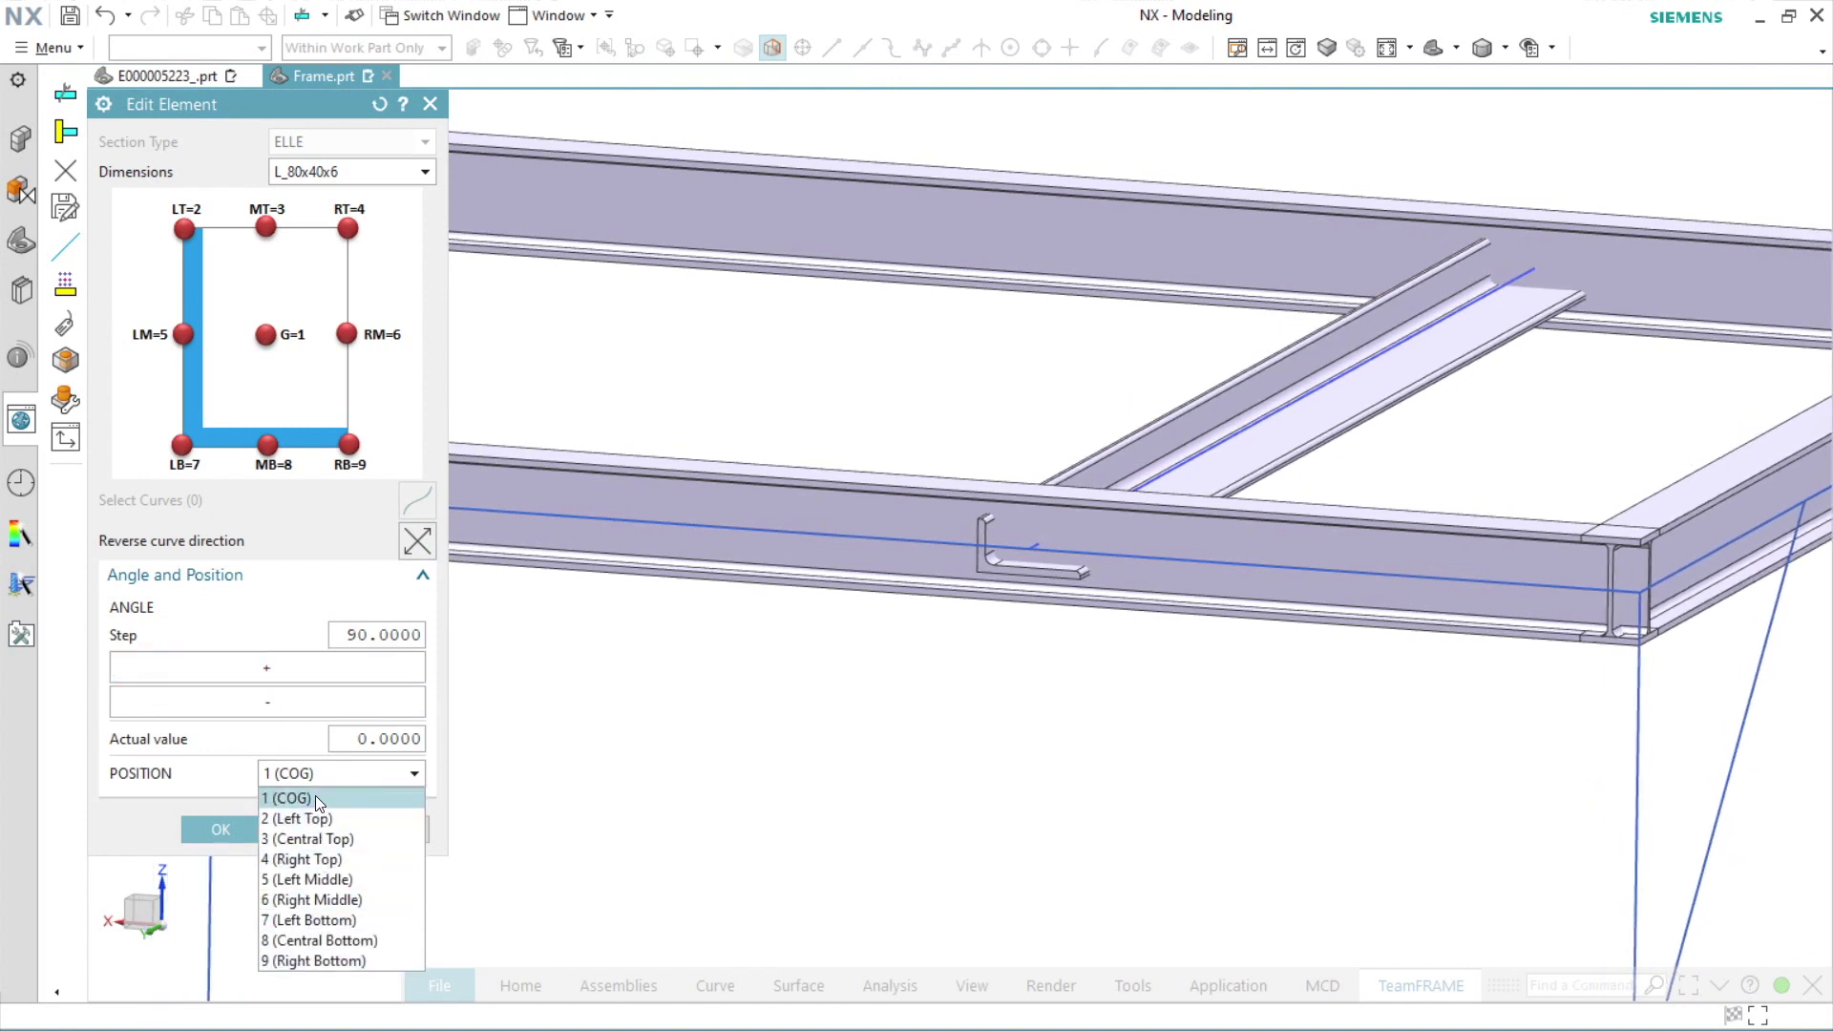
{"action": "left_click", "coordinate": [313, 948]}
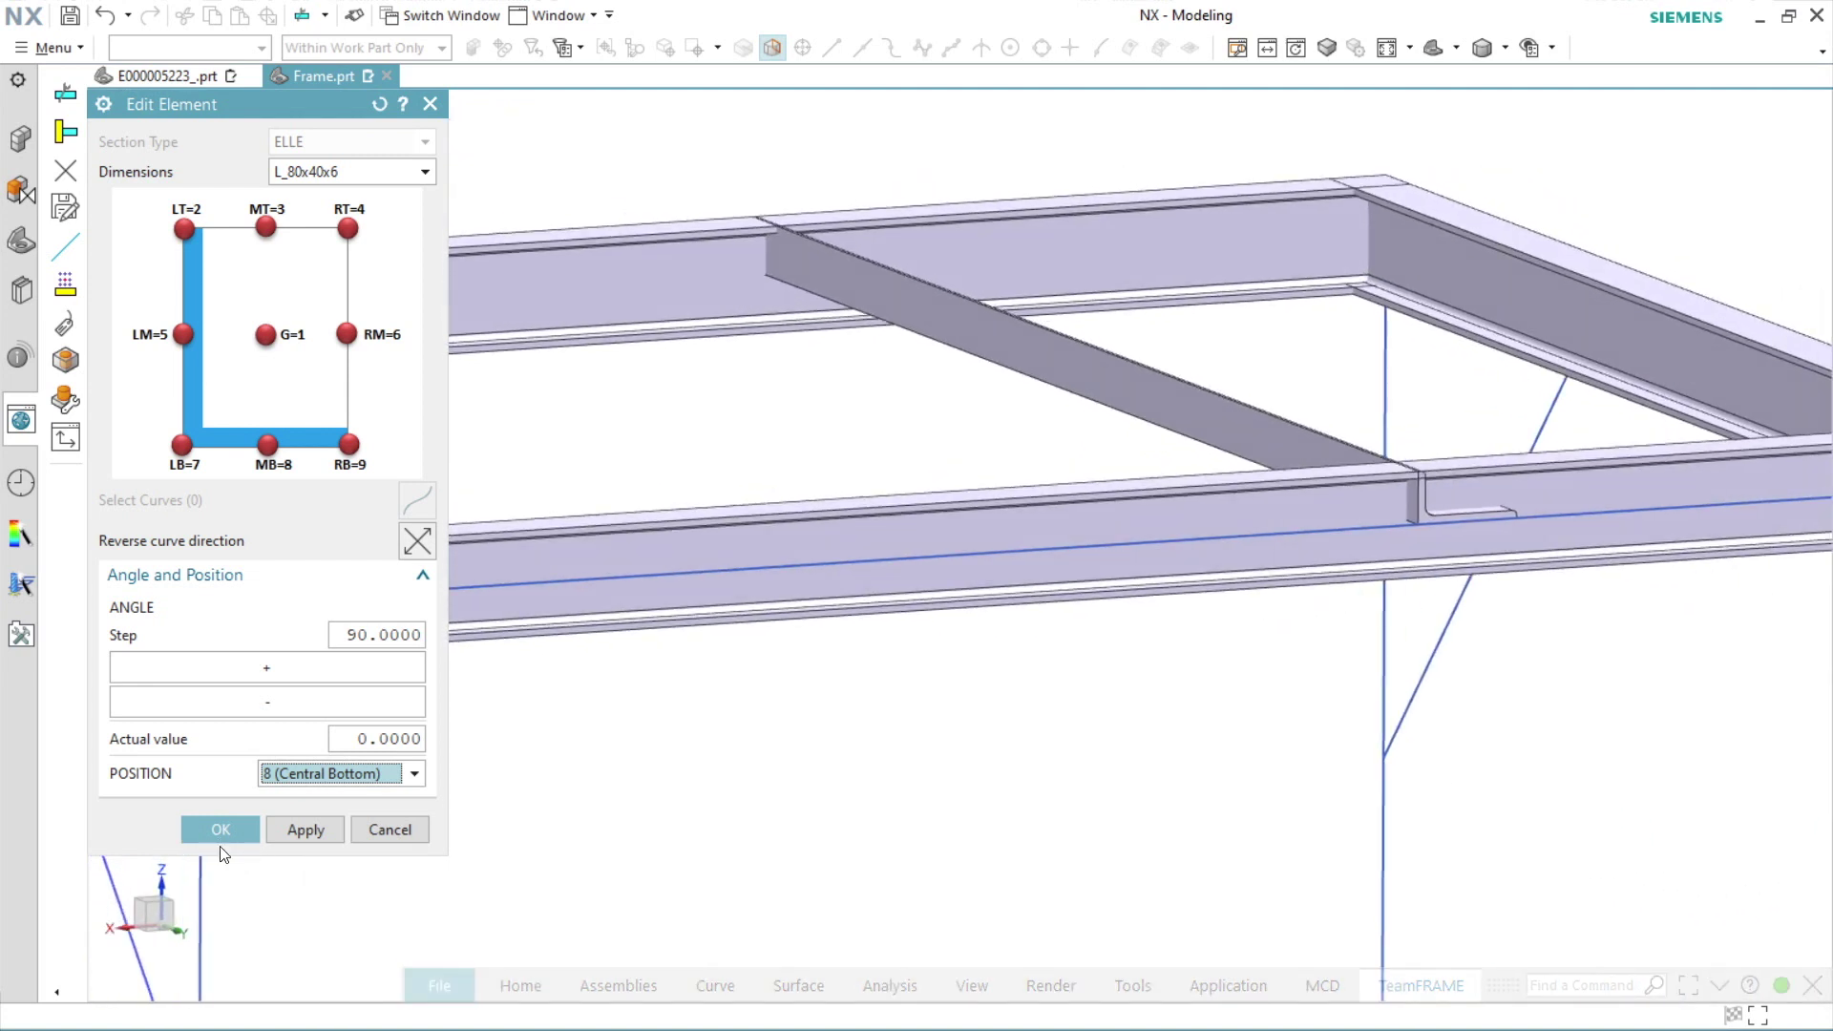
{"action": "left_click", "coordinate": [221, 834]}
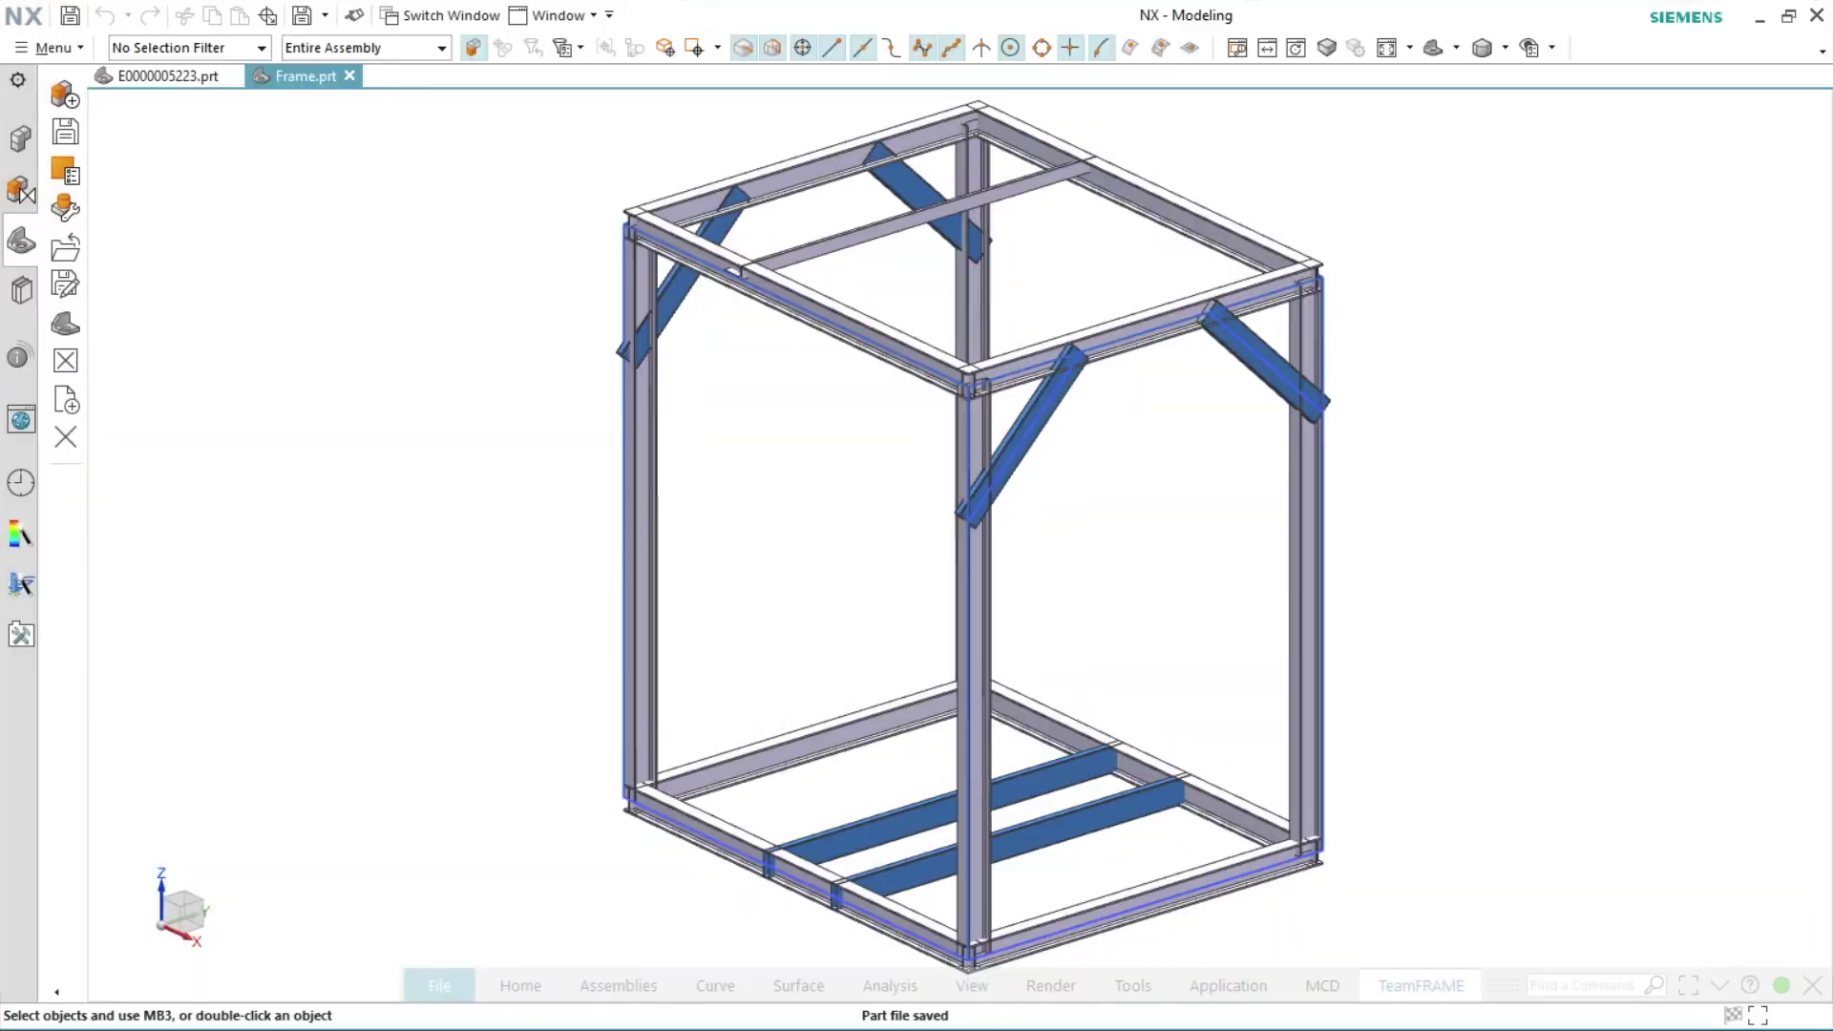
Pick the first top-beam corner pairs for a bisector-plane trim
{"action": "left_click", "coordinate": [1453, 989]}
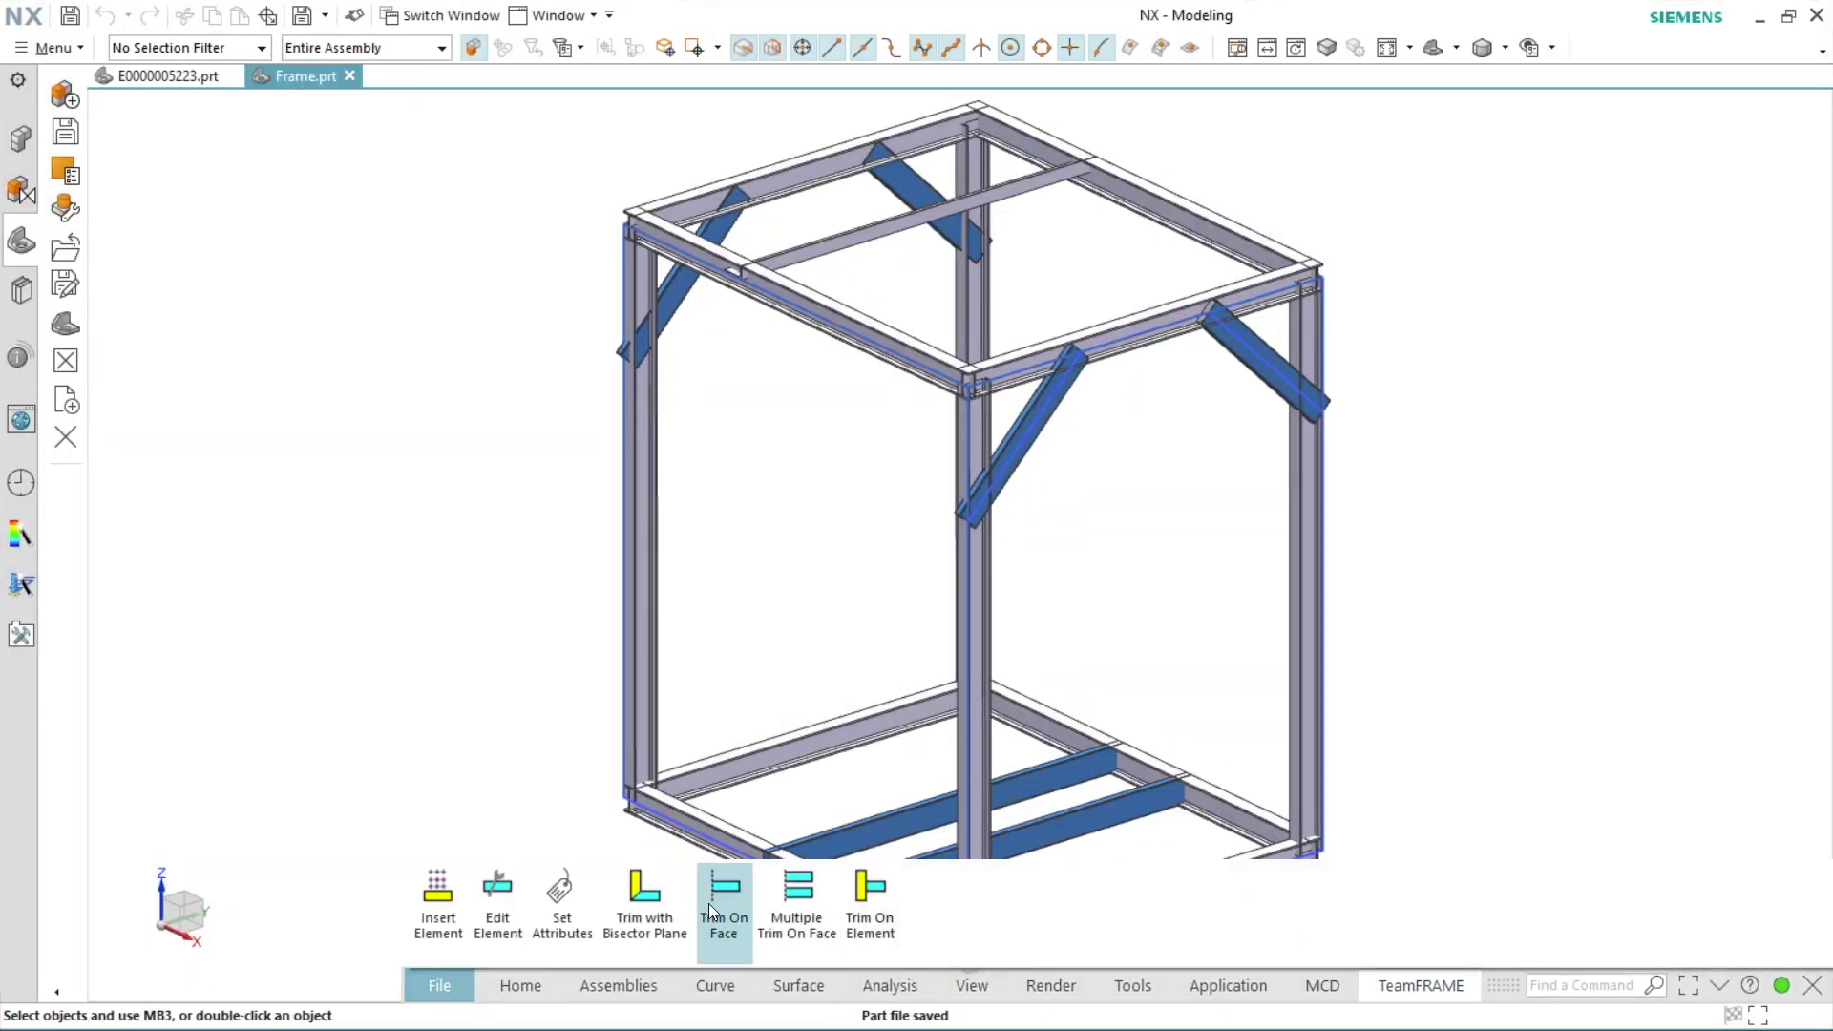
{"action": "left_click", "coordinate": [643, 908]}
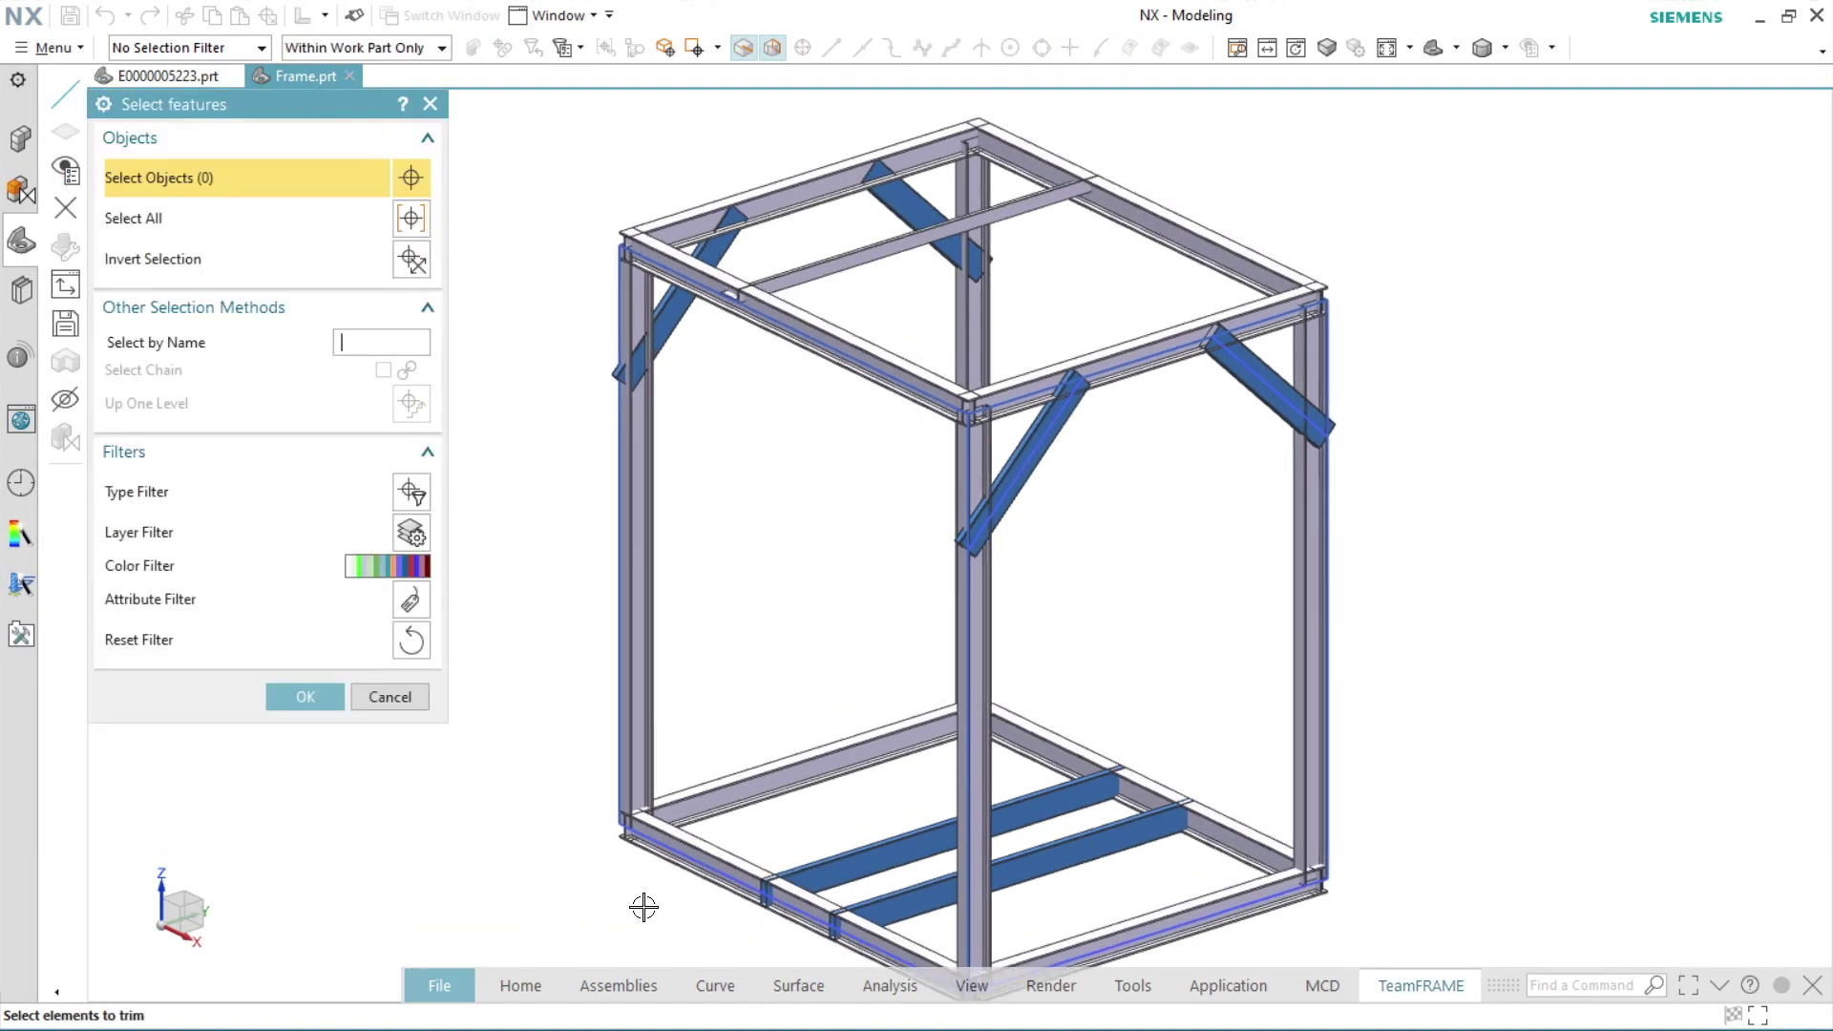
{"action": "scroll", "coordinate": [821, 372], "scroll_direction": "up", "scroll_amount": 2}
{"action": "scroll", "coordinate": [822, 373], "scroll_direction": "up", "scroll_amount": 2}
{"action": "scroll", "coordinate": [821, 372], "scroll_direction": "up", "scroll_amount": 1}
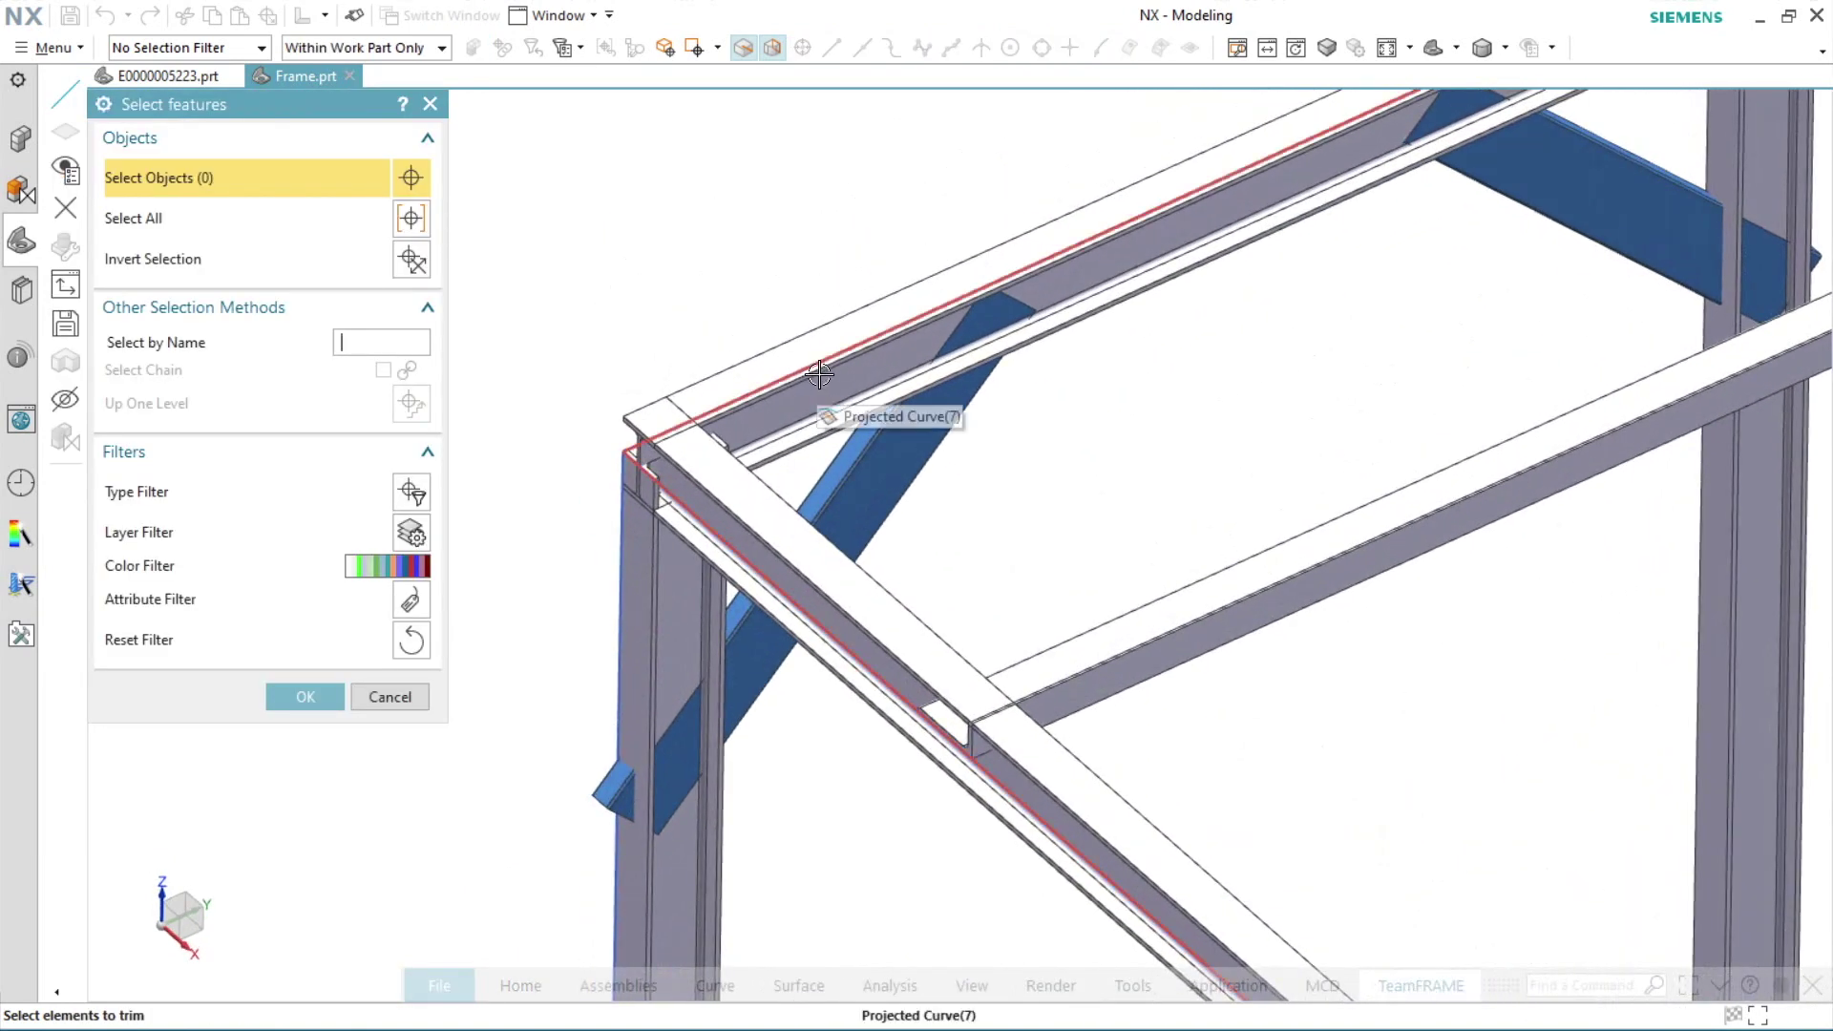
{"action": "left_click", "coordinate": [825, 381]}
{"action": "left_click", "coordinate": [954, 735]}
{"action": "middle_click_drag", "start_coordinate": [955, 735], "coordinate": [908, 526]}
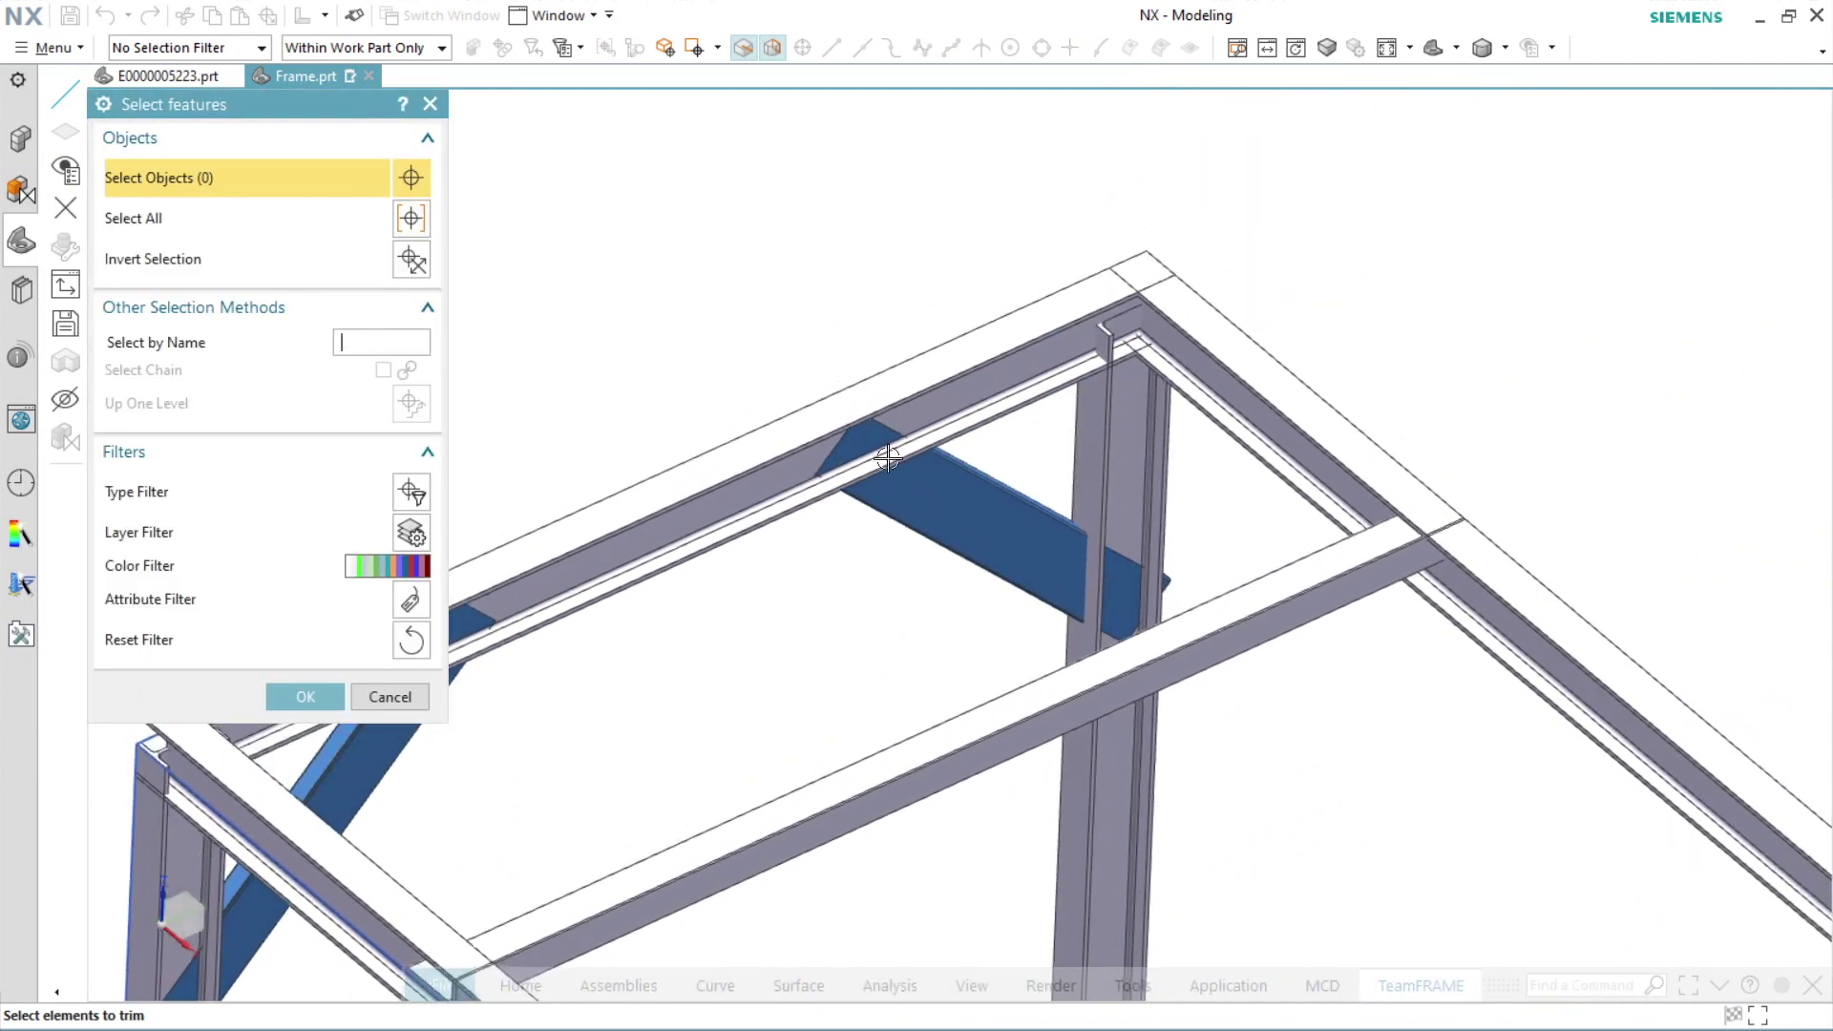
{"action": "left_click", "coordinate": [1093, 326]}
{"action": "left_click", "coordinate": [1213, 315]}
Add the remaining corner beam pairs and apply the bisector trim for mitred joints
{"action": "mouse_move", "coordinate": [1211, 306]}
{"action": "middle_mouse_down"}
{"action": "mouse_move", "coordinate": [1301, 380]}
{"action": "mouse_move", "coordinate": [1129, 516]}
{"action": "mouse_move", "coordinate": [1138, 551]}
{"action": "middle_mouse_up"}
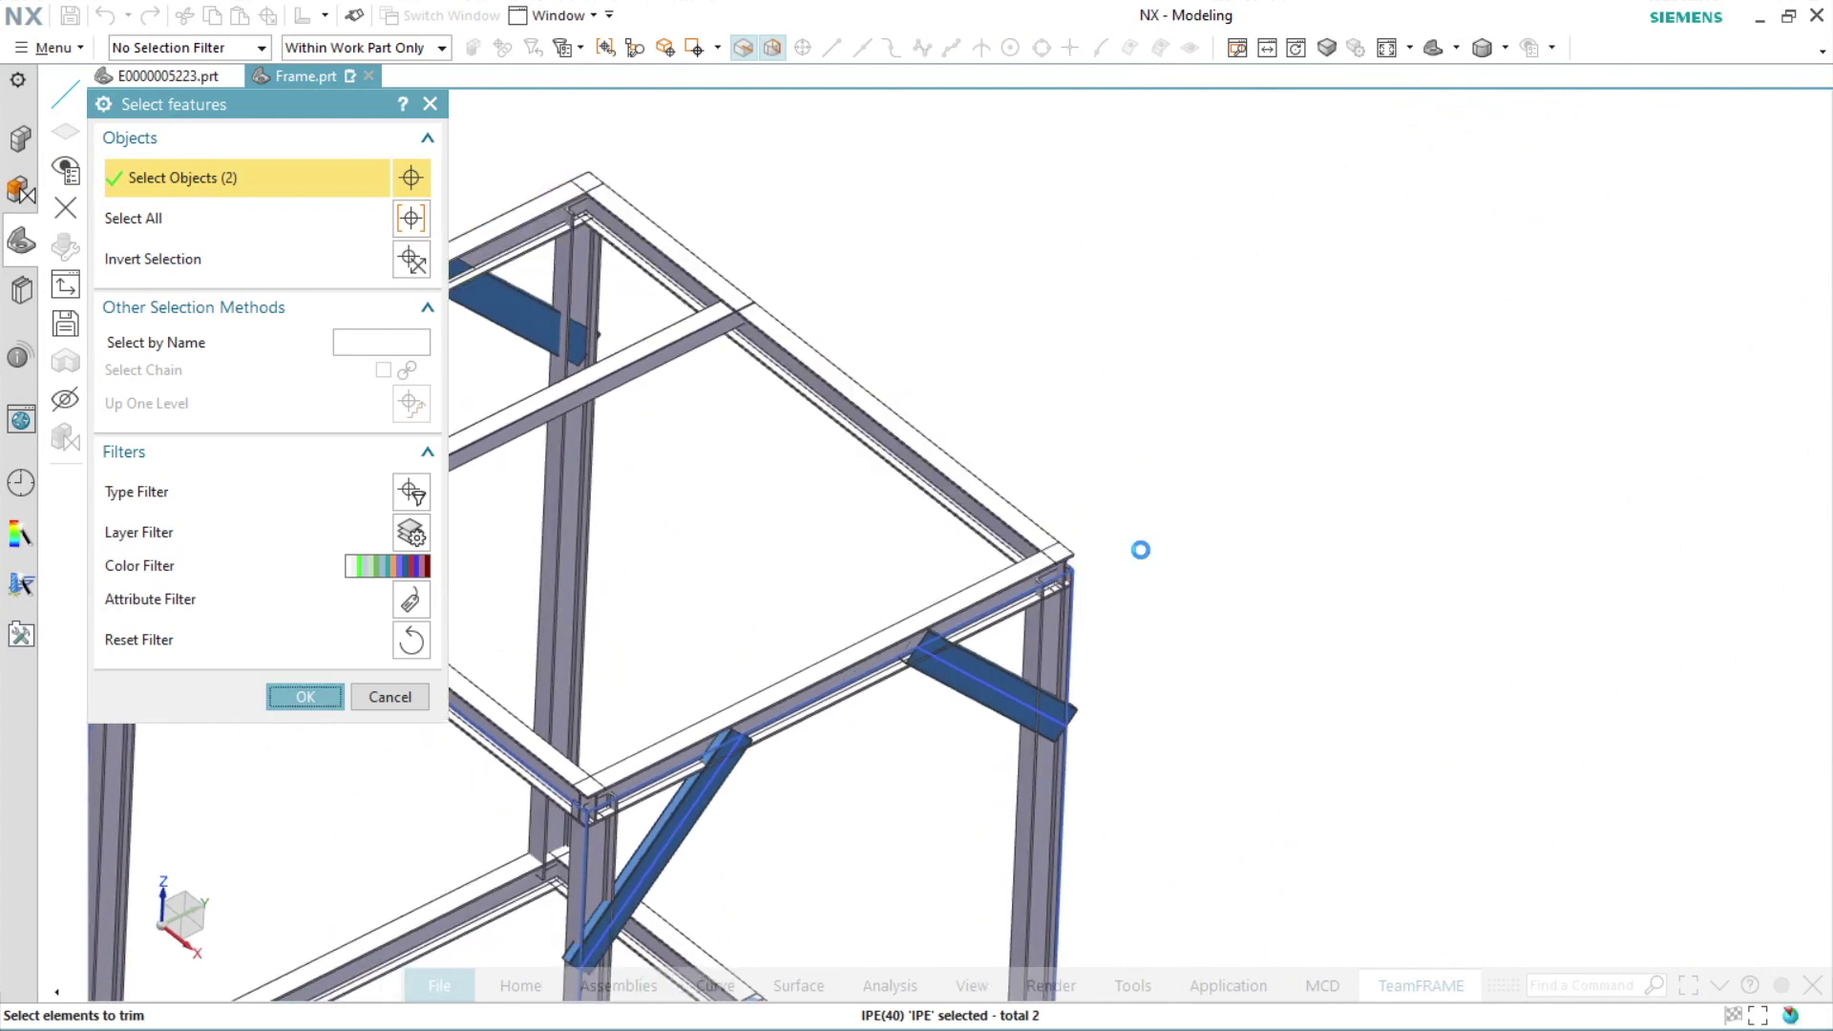
{"action": "scroll", "coordinate": [1040, 532], "scroll_direction": "up", "scroll_amount": 2}
{"action": "scroll", "coordinate": [1222, 501], "scroll_direction": "up", "scroll_amount": 3}
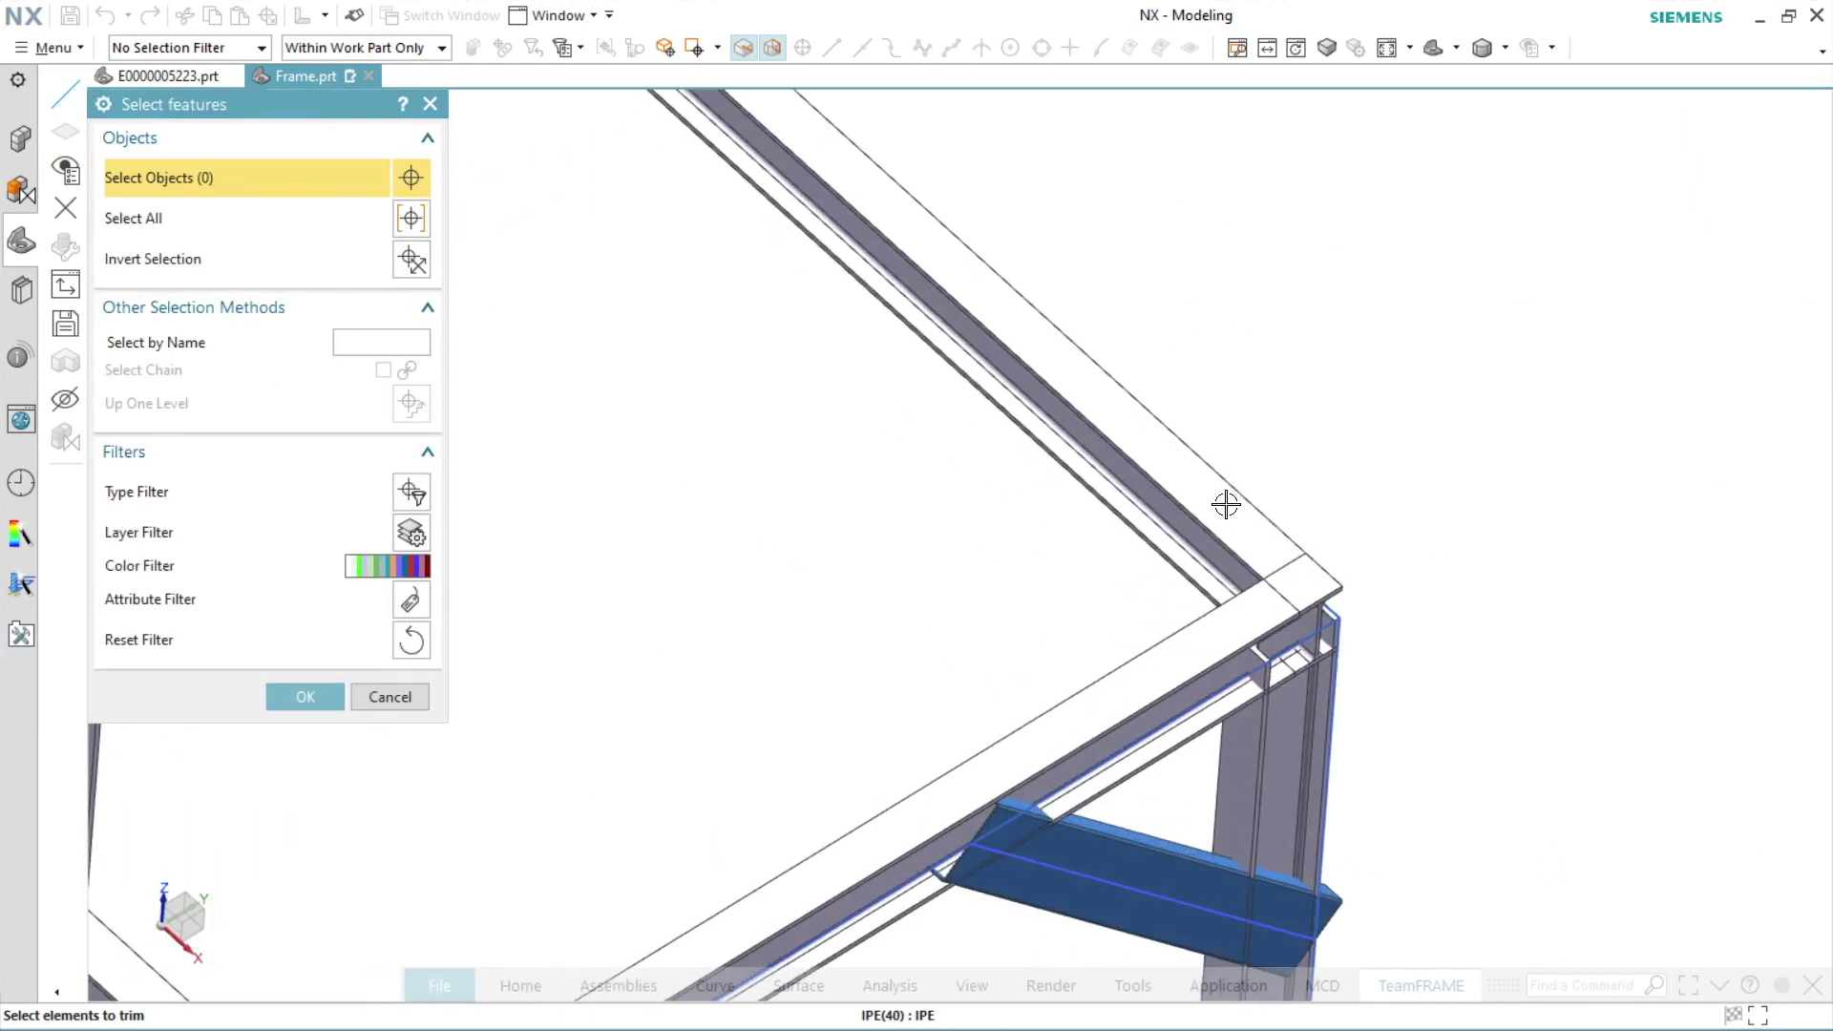
{"action": "left_click", "coordinate": [1236, 499]}
{"action": "left_click", "coordinate": [1174, 643]}
{"action": "scroll", "coordinate": [1024, 630], "scroll_direction": "up", "scroll_amount": 2}
{"action": "scroll", "coordinate": [1024, 630], "scroll_direction": "down", "scroll_amount": 3}
{"action": "mouse_move", "coordinate": [933, 634]}
{"action": "middle_mouse_down"}
{"action": "mouse_move", "coordinate": [978, 565]}
{"action": "mouse_move", "coordinate": [1014, 561]}
{"action": "middle_mouse_up"}
{"action": "scroll", "coordinate": [1014, 680], "scroll_direction": "up", "scroll_amount": 3}
{"action": "scroll", "coordinate": [1014, 679], "scroll_direction": "up", "scroll_amount": 2}
{"action": "left_click", "coordinate": [983, 720]}
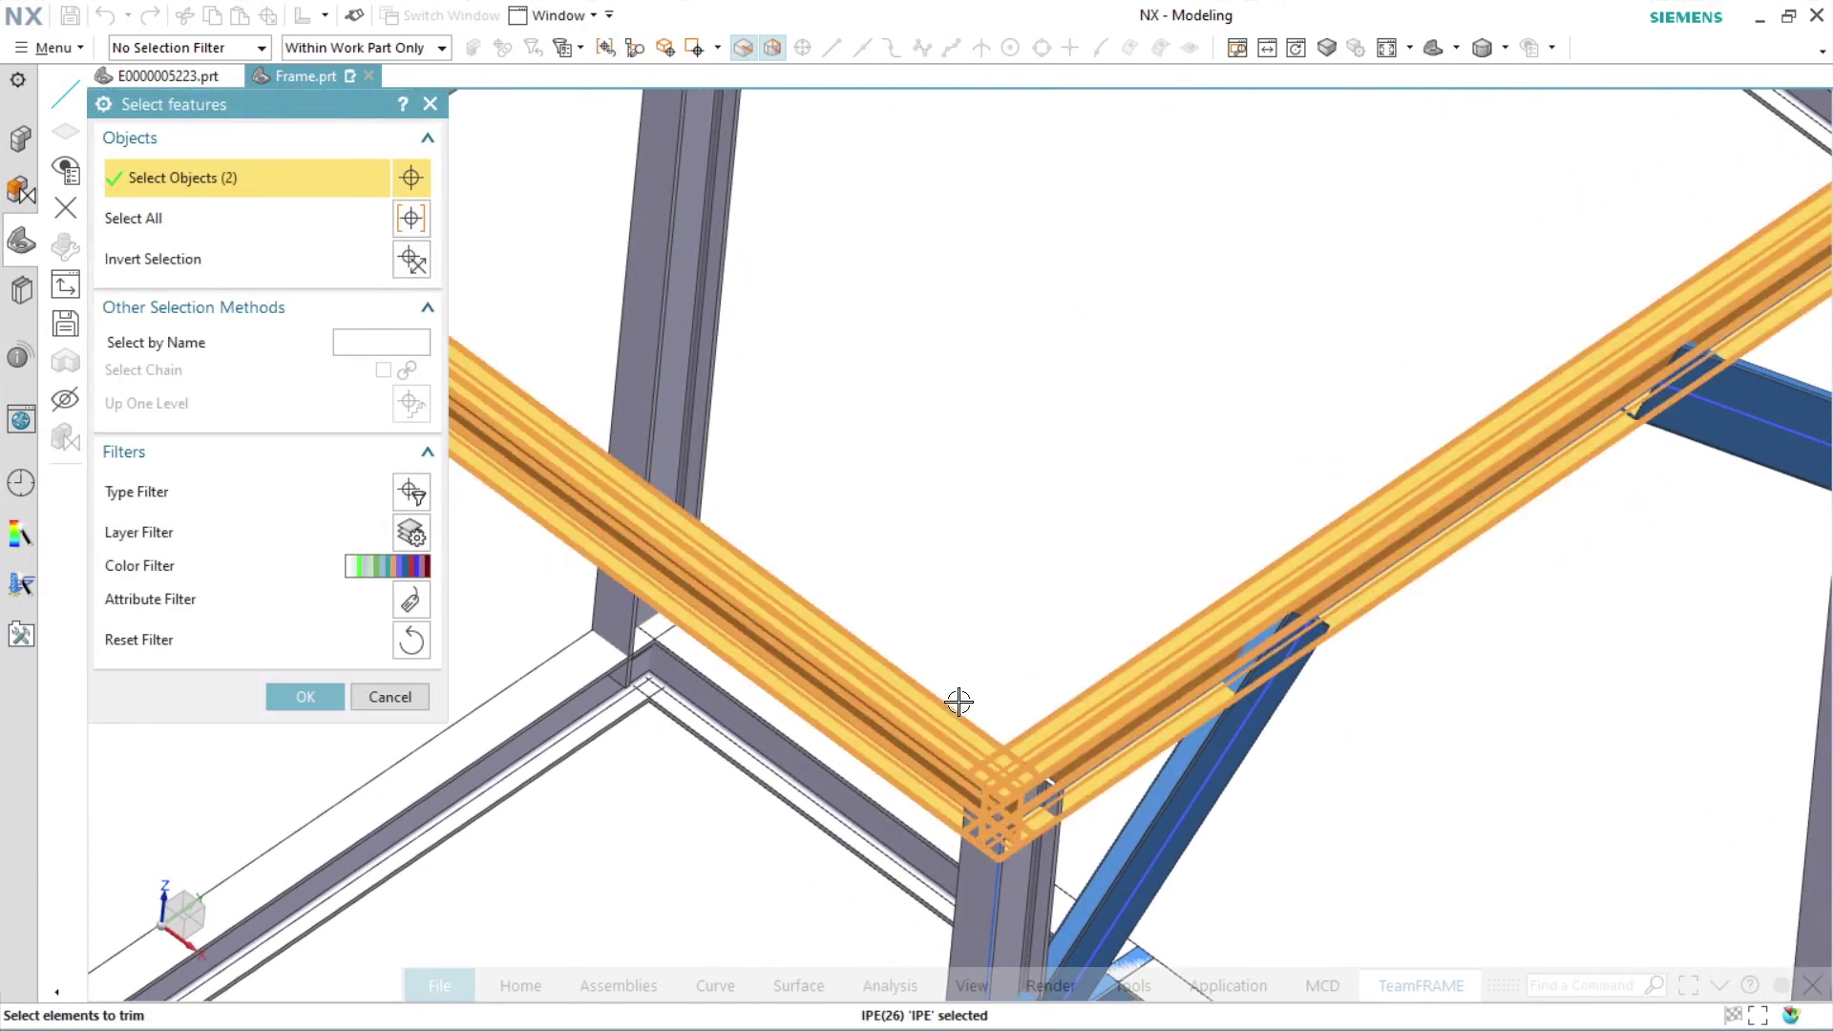
{"action": "middle_click", "coordinate": [948, 586]}
{"action": "scroll", "coordinate": [960, 630], "scroll_direction": "down", "scroll_amount": 3}
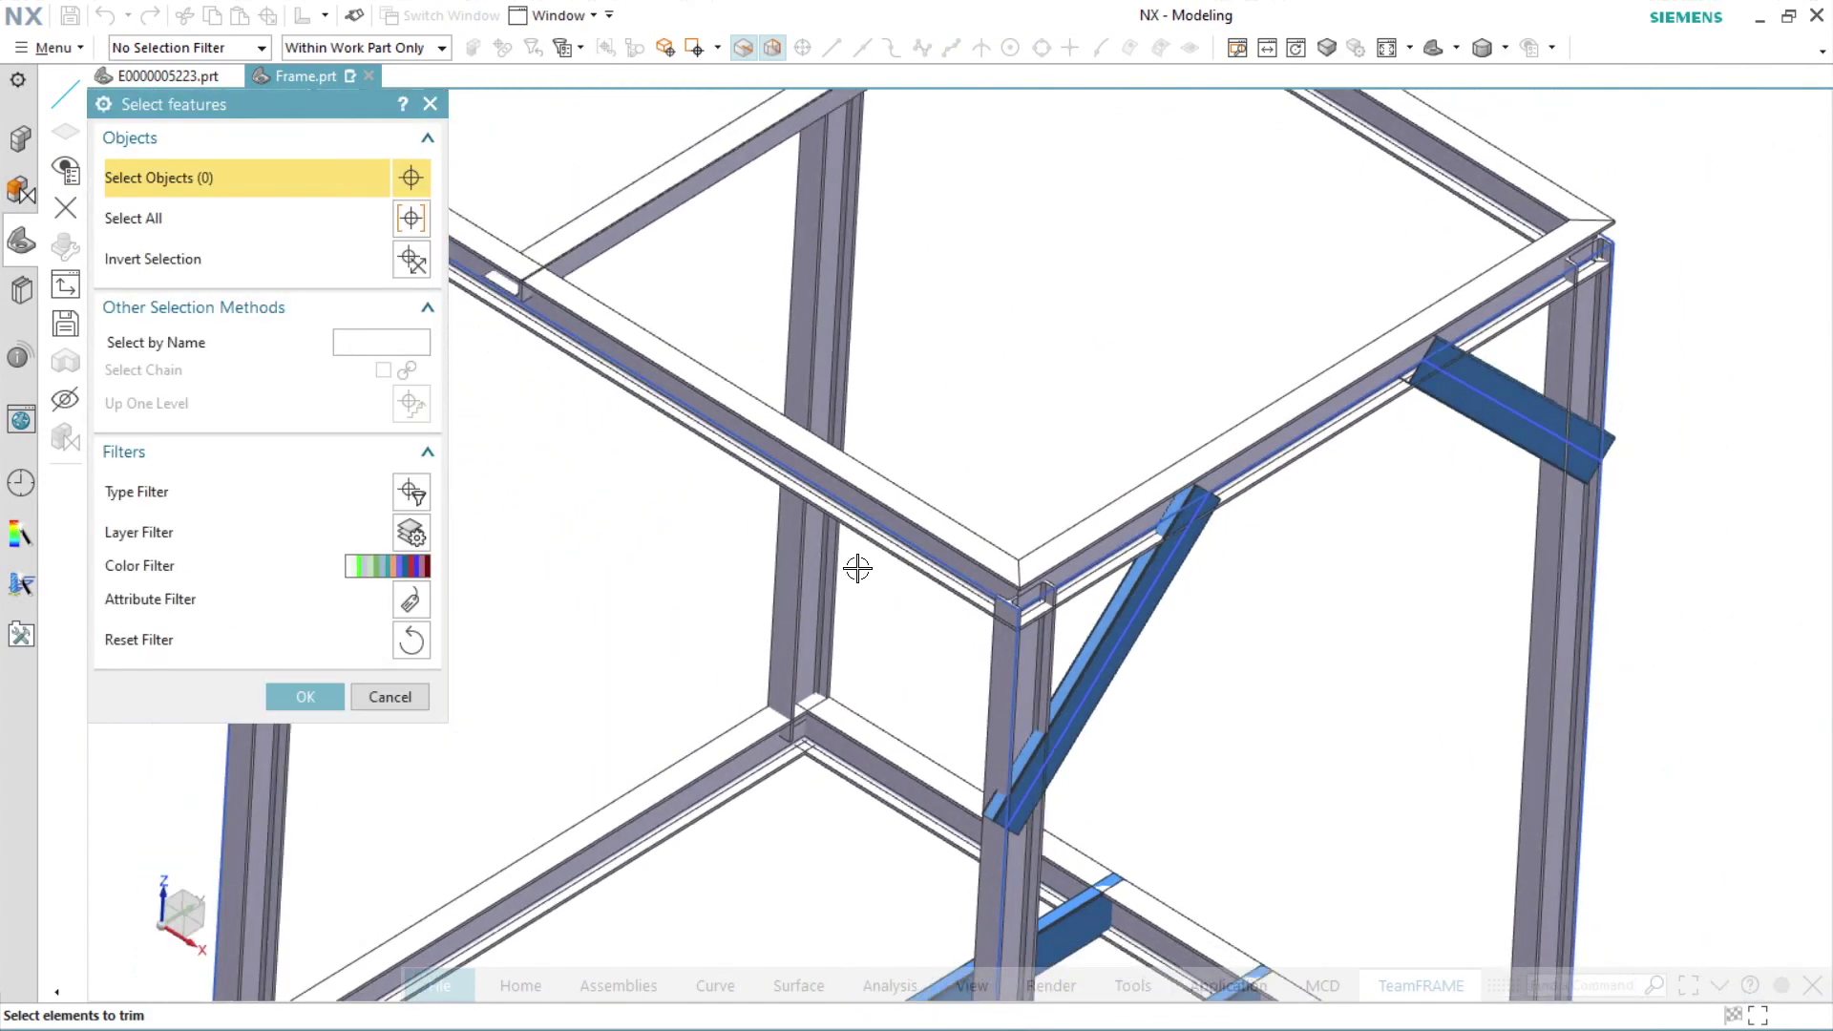
{"action": "scroll", "coordinate": [559, 657], "scroll_direction": "down", "scroll_amount": 3}
{"action": "left_click", "coordinate": [308, 698]}
{"action": "scroll", "coordinate": [331, 764], "scroll_direction": "down", "scroll_amount": 2}
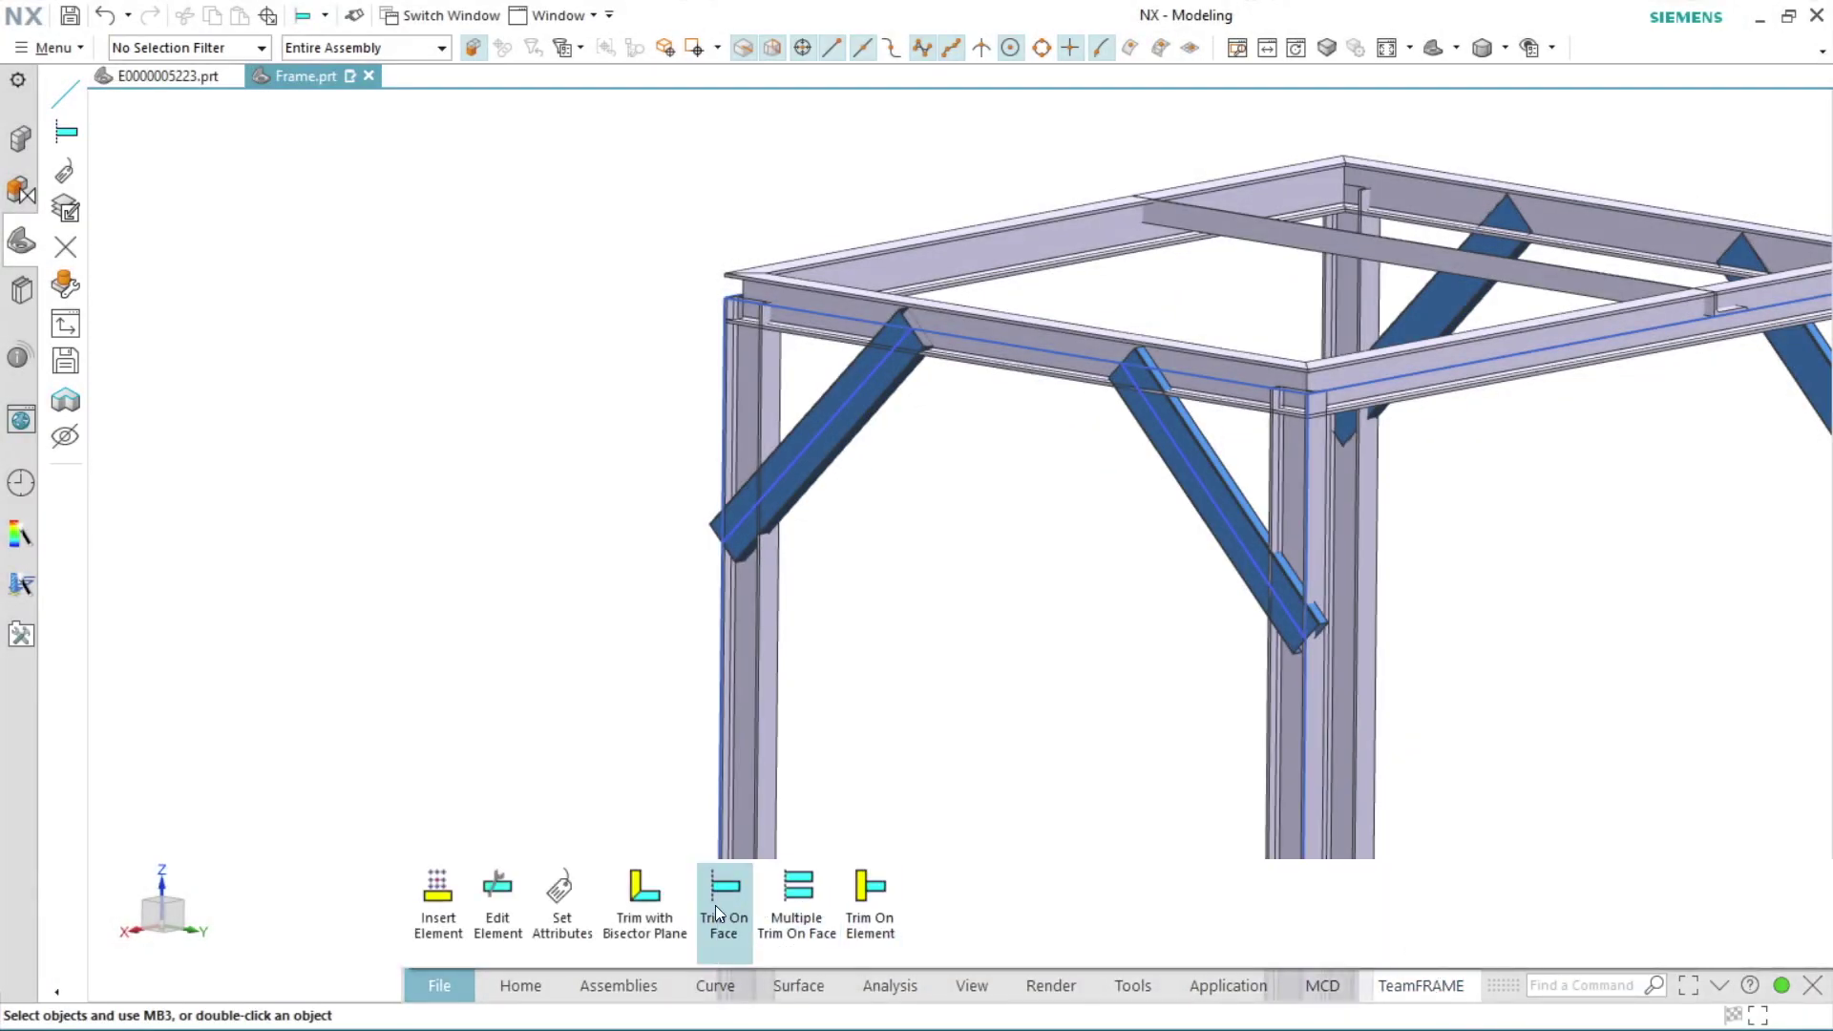
Trim each diagonal brace on face against the adjoining column or top-beam face
{"action": "left_click", "coordinate": [720, 909]}
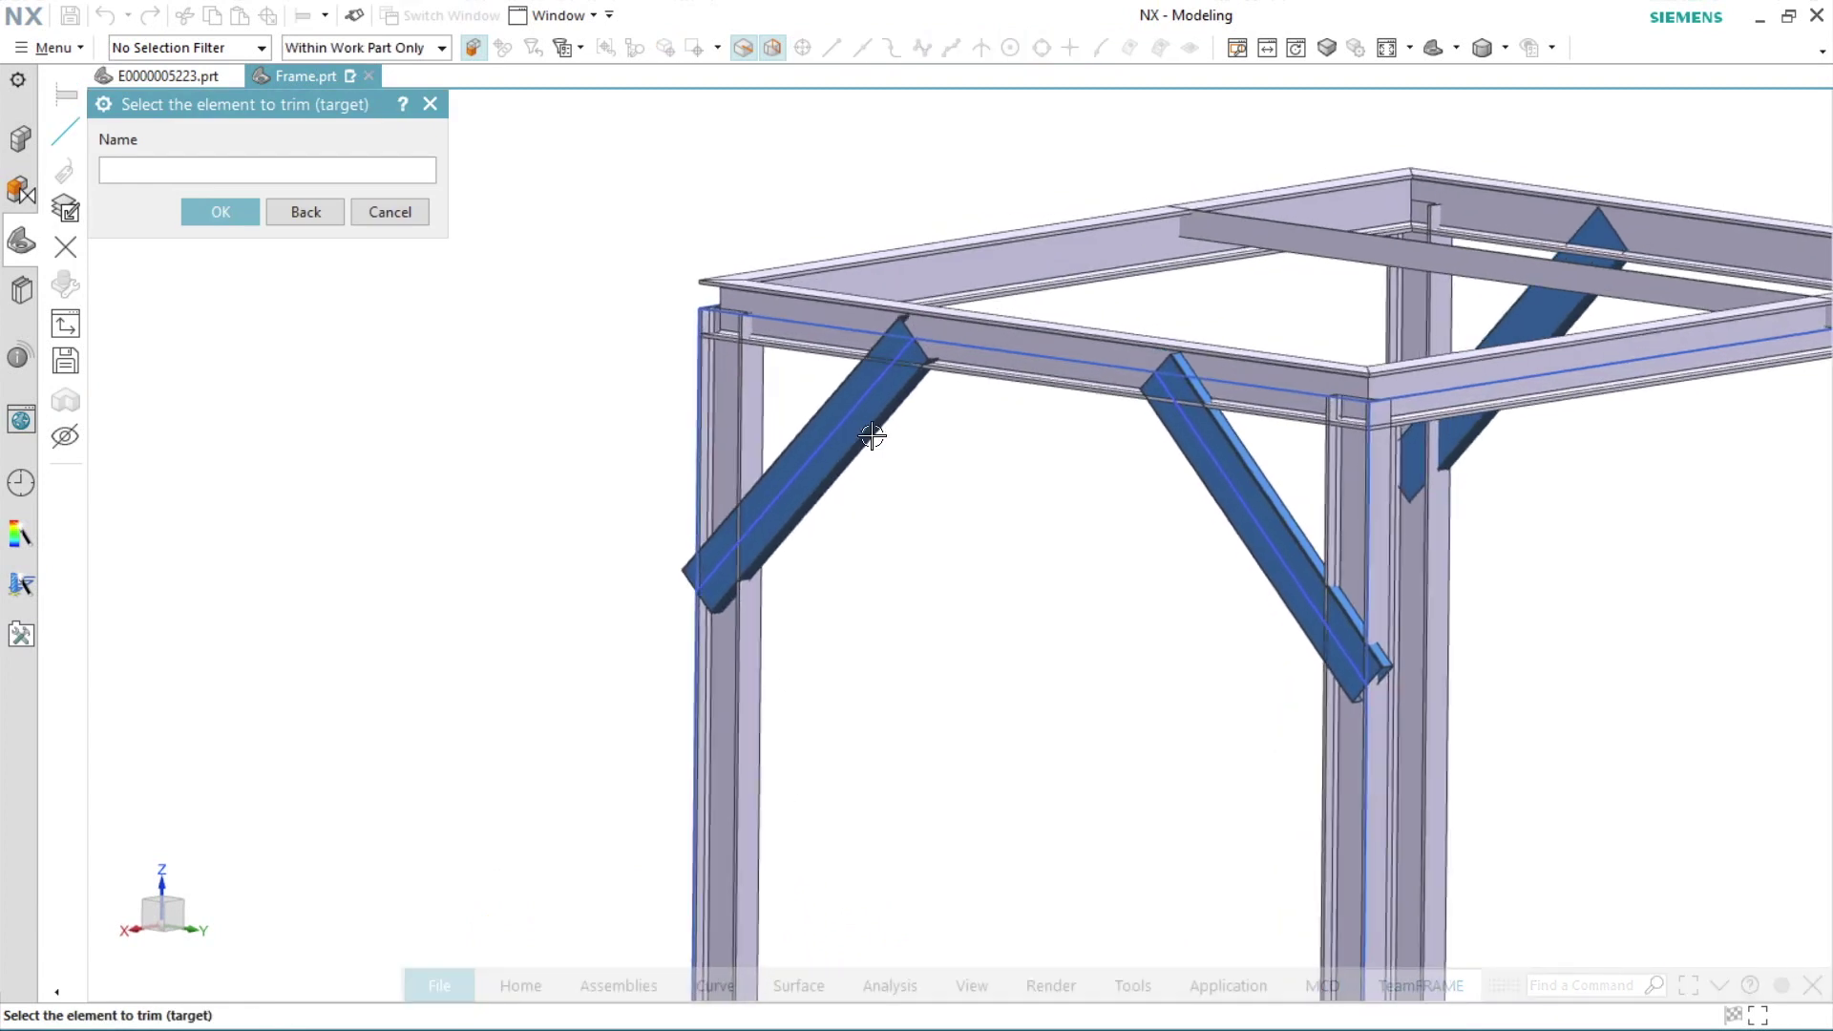
{"action": "middle_click_drag", "start_coordinate": [791, 639], "coordinate": [744, 655]}
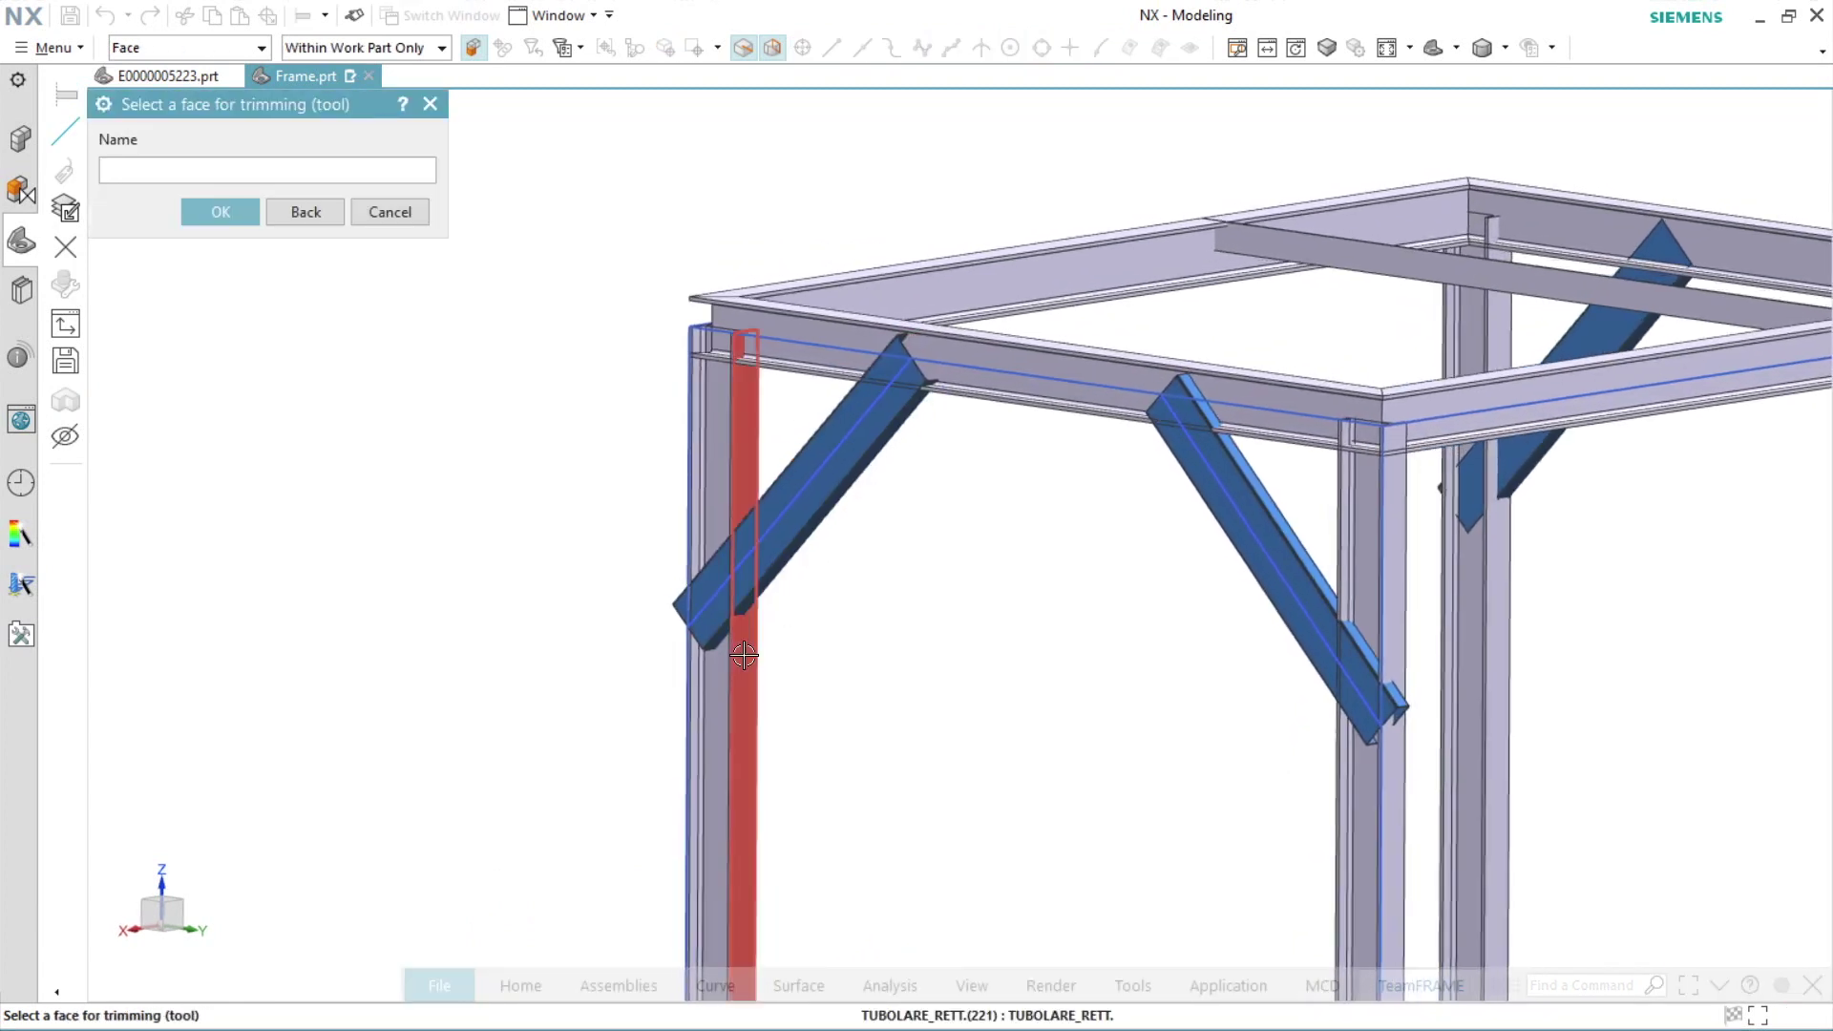
{"action": "left_click", "coordinate": [744, 655]}
{"action": "mouse_move", "coordinate": [868, 757]}
{"action": "middle_mouse_down"}
{"action": "mouse_move", "coordinate": [856, 585]}
{"action": "mouse_move", "coordinate": [1144, 257]}
{"action": "mouse_move", "coordinate": [1105, 471]}
{"action": "mouse_move", "coordinate": [1121, 507]}
{"action": "mouse_move", "coordinate": [1212, 536]}
{"action": "mouse_move", "coordinate": [1238, 476]}
{"action": "mouse_move", "coordinate": [1373, 788]}
{"action": "mouse_move", "coordinate": [1385, 774]}
{"action": "middle_mouse_up"}
{"action": "left_click", "coordinate": [909, 532]}
{"action": "left_click", "coordinate": [1144, 257]}
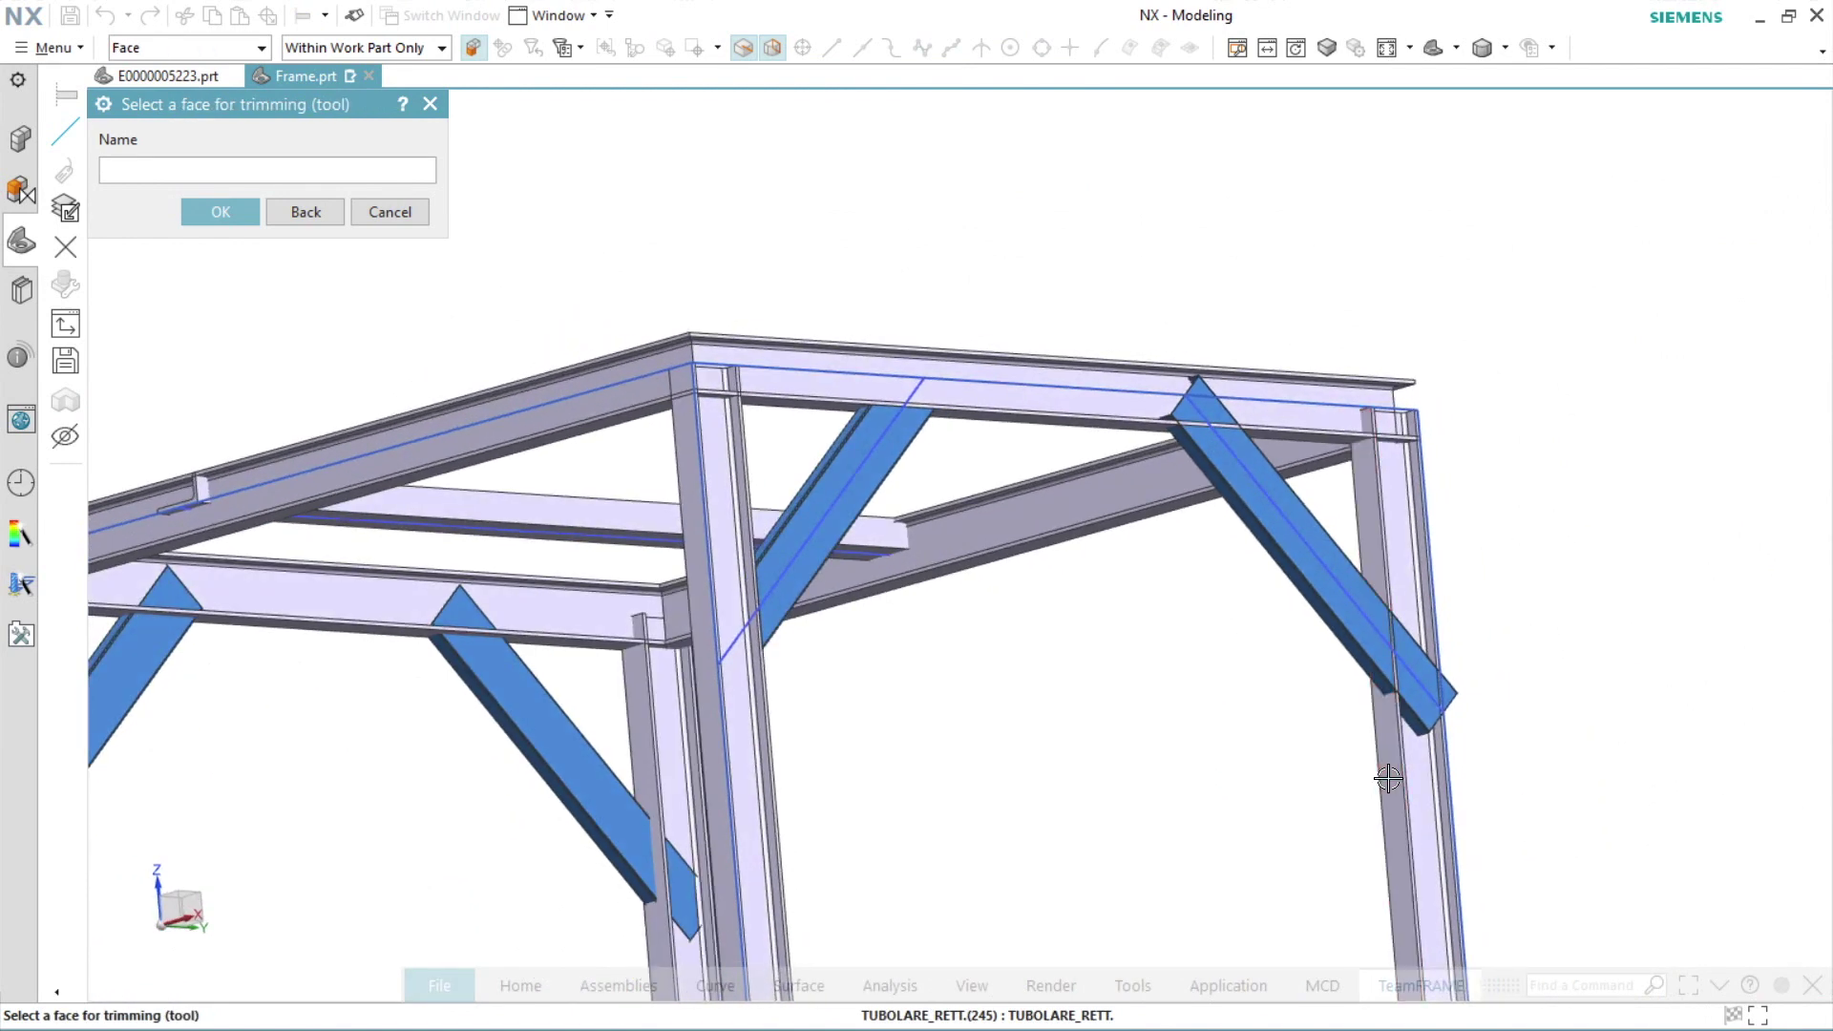
{"action": "left_click", "coordinate": [1385, 774]}
{"action": "left_click", "coordinate": [1361, 661]}
{"action": "mouse_move", "coordinate": [1361, 661]}
{"action": "middle_mouse_down"}
{"action": "mouse_move", "coordinate": [1150, 499]}
{"action": "mouse_move", "coordinate": [1126, 450]}
{"action": "mouse_move", "coordinate": [1113, 575]}
{"action": "mouse_move", "coordinate": [1023, 622]}
{"action": "mouse_move", "coordinate": [306, 254]}
{"action": "mouse_move", "coordinate": [281, 348]}
{"action": "middle_mouse_up"}
{"action": "left_click", "coordinate": [1129, 442]}
{"action": "middle_click", "coordinate": [280, 348]}
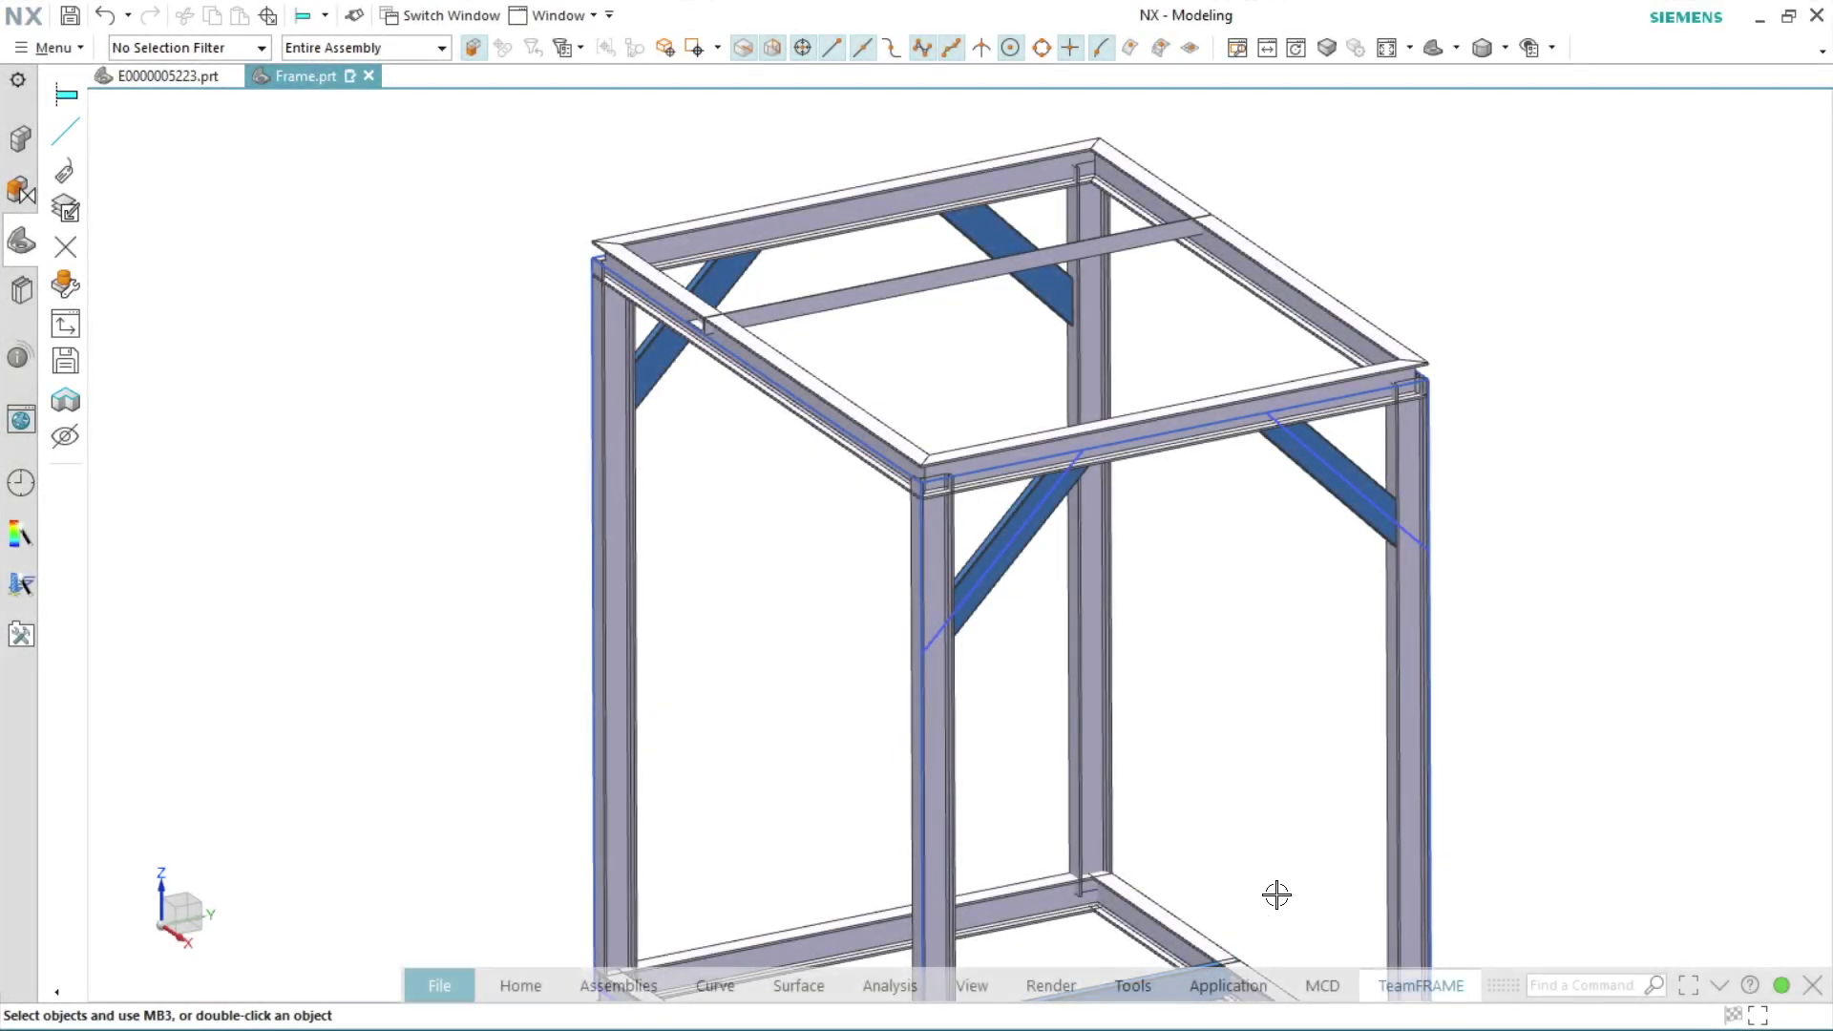
Trim the four vertical columns flush to the top beam face with Multiple Trim On Face
{"action": "left_click", "coordinate": [1400, 984]}
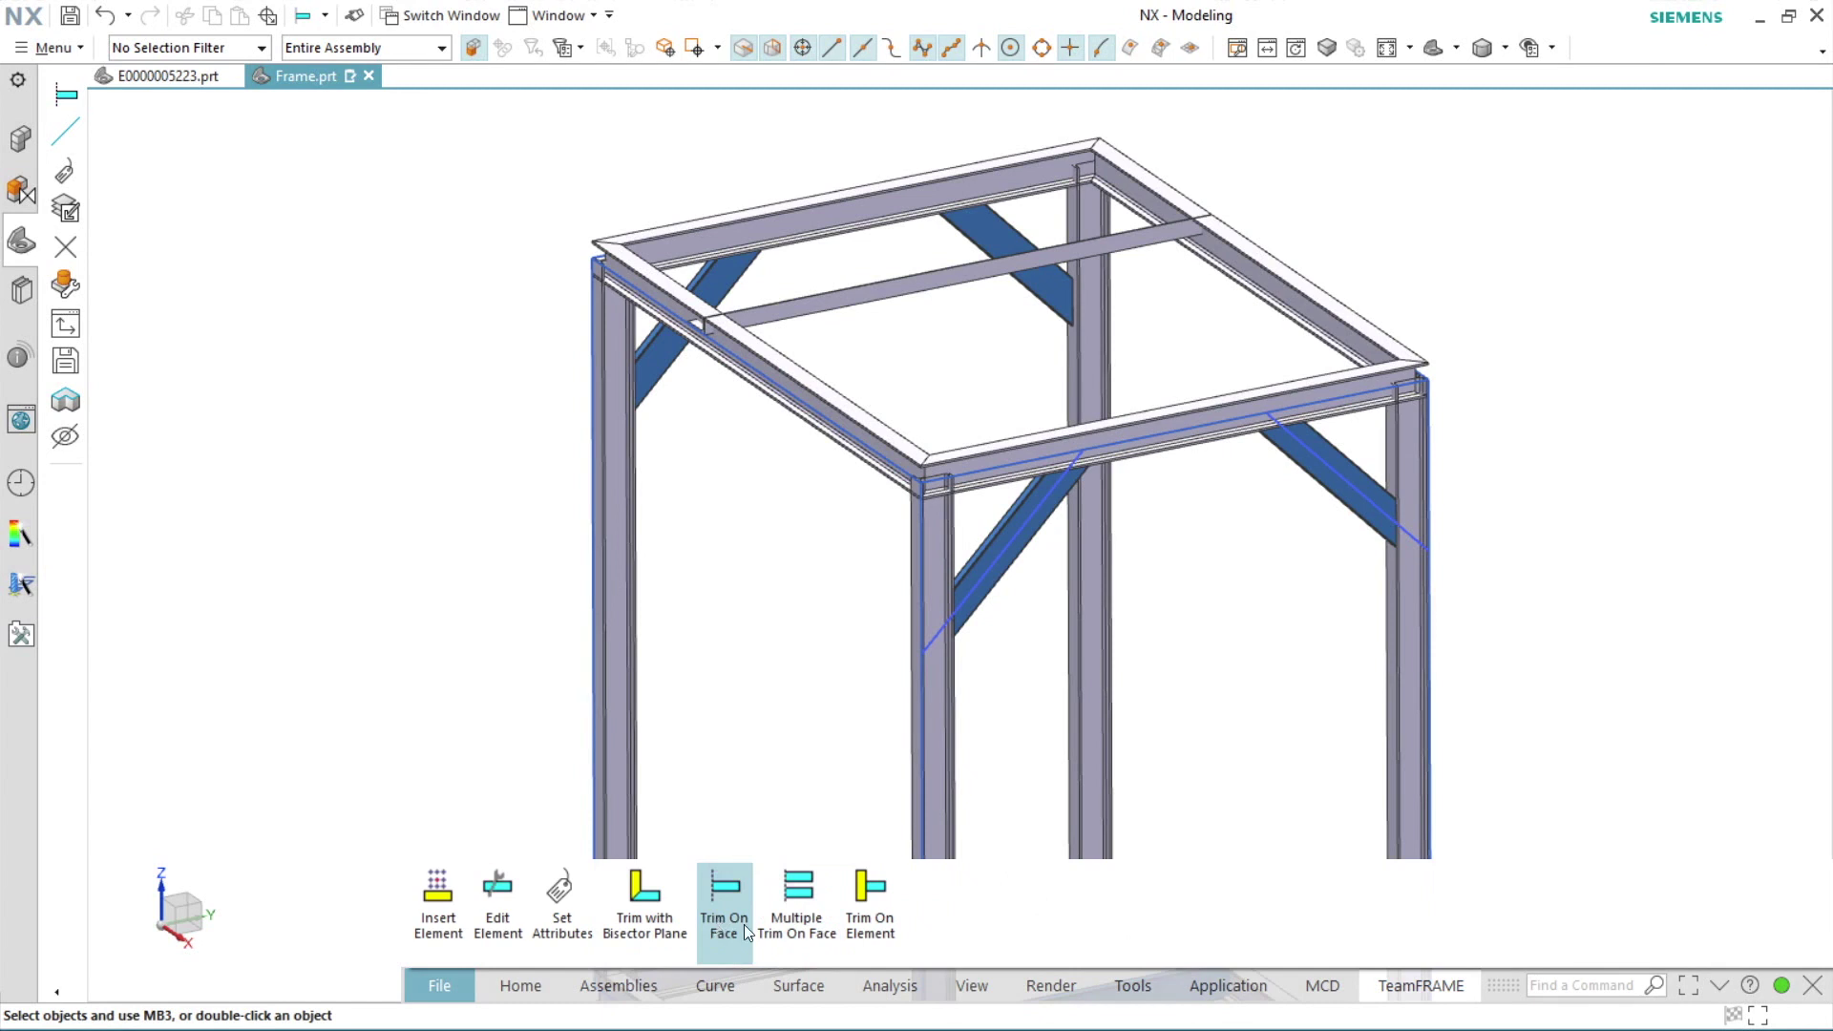
{"action": "left_click", "coordinate": [800, 918]}
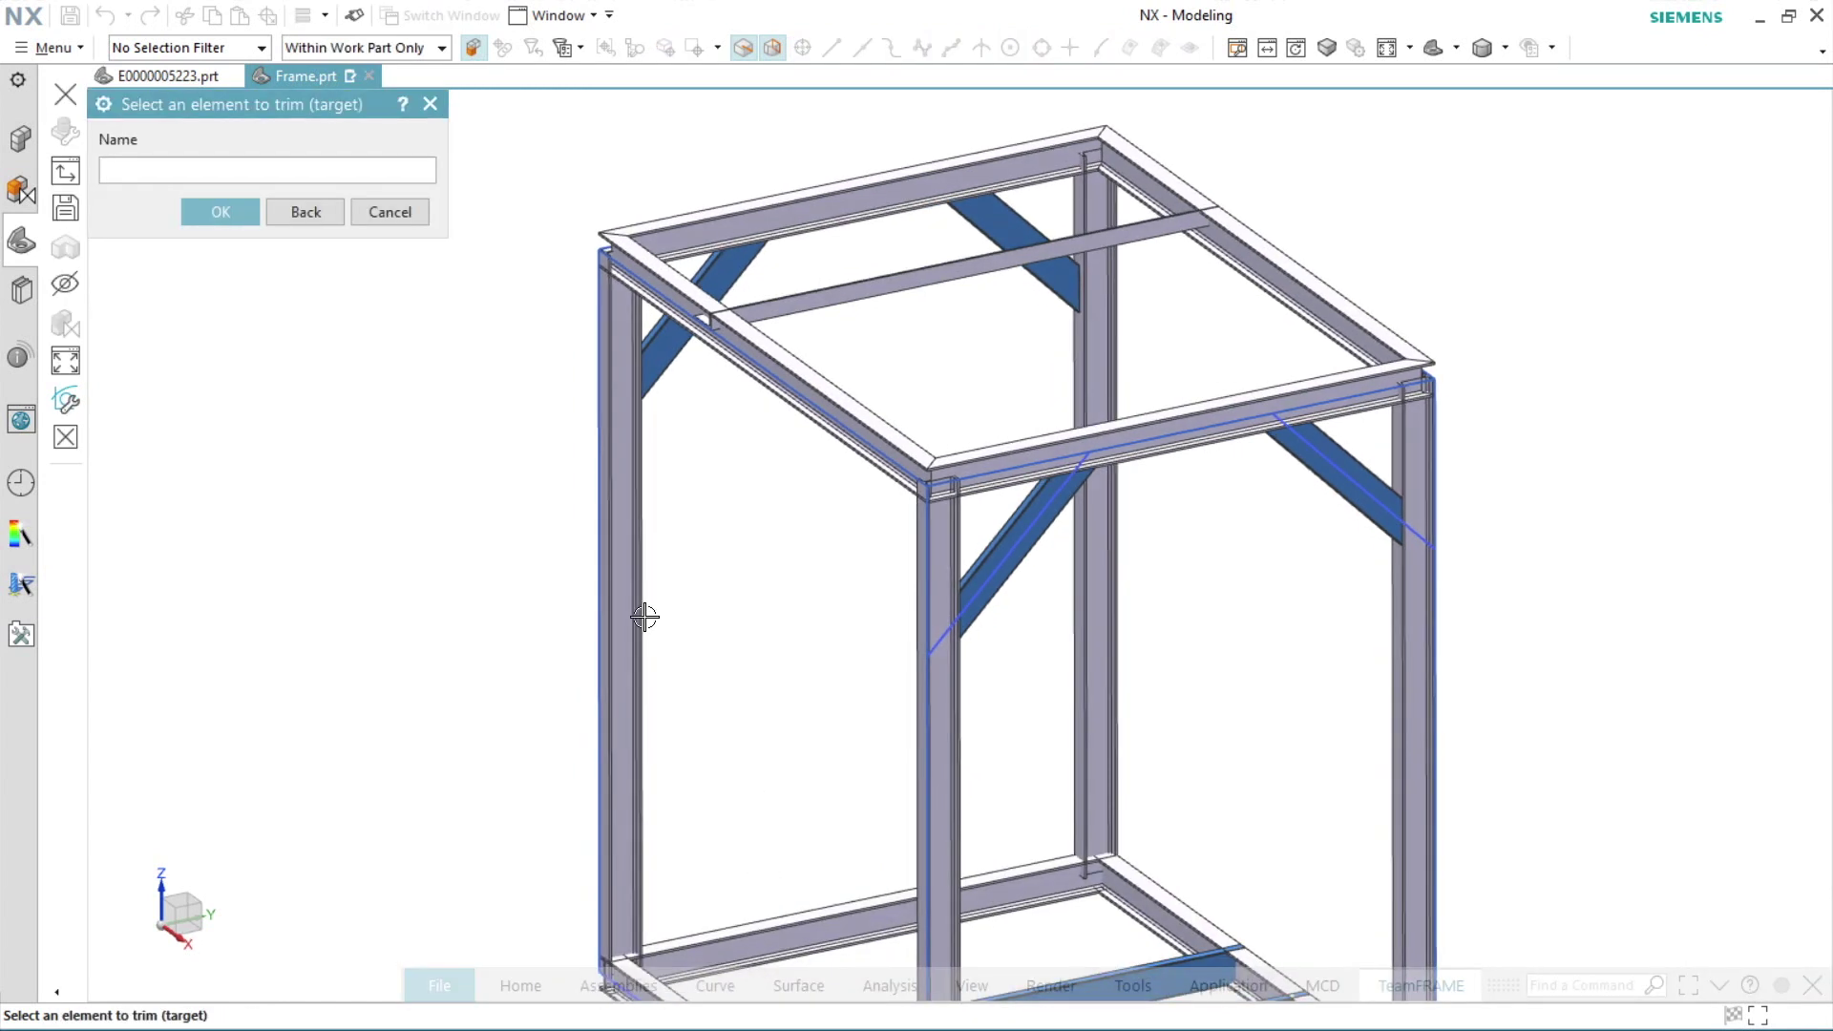
{"action": "left_click", "coordinate": [635, 615]}
{"action": "left_click", "coordinate": [955, 753]}
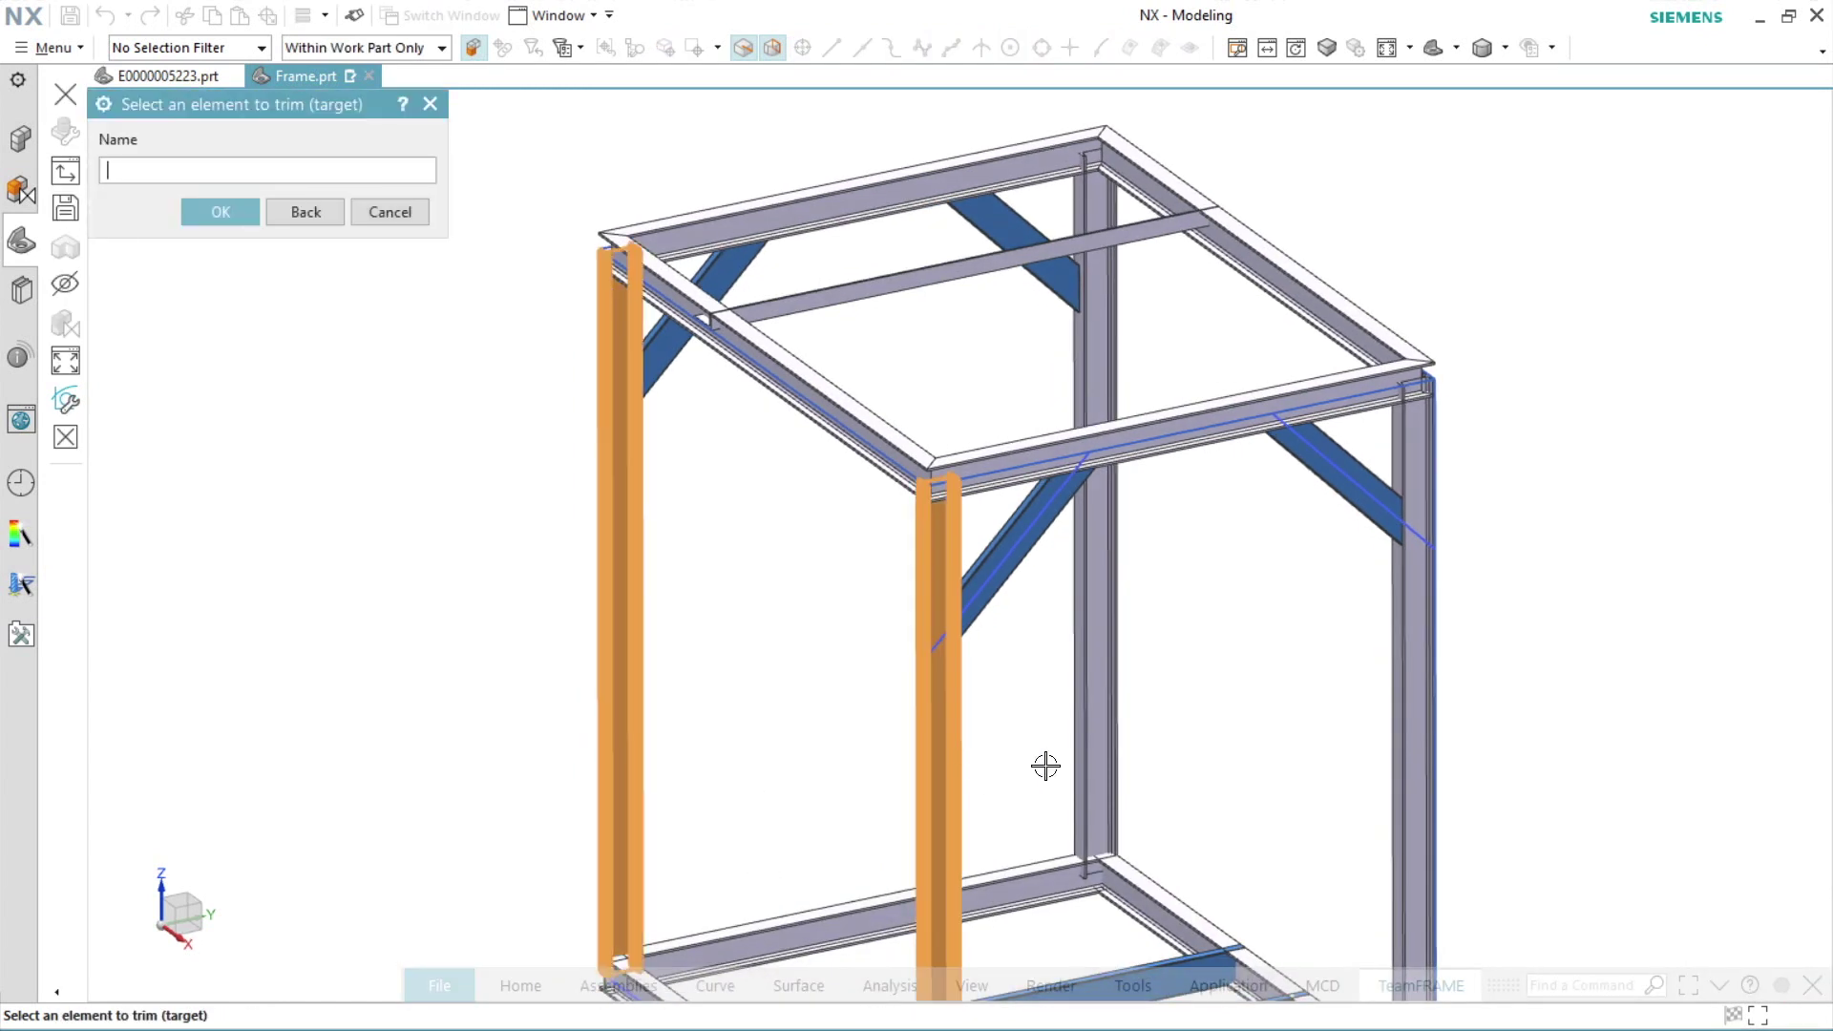
{"action": "left_click", "coordinate": [1096, 760]}
{"action": "left_click", "coordinate": [1413, 728]}
{"action": "mouse_move", "coordinate": [1340, 704]}
{"action": "middle_mouse_down"}
{"action": "mouse_move", "coordinate": [936, 630]}
{"action": "mouse_move", "coordinate": [810, 691]}
{"action": "middle_mouse_up"}
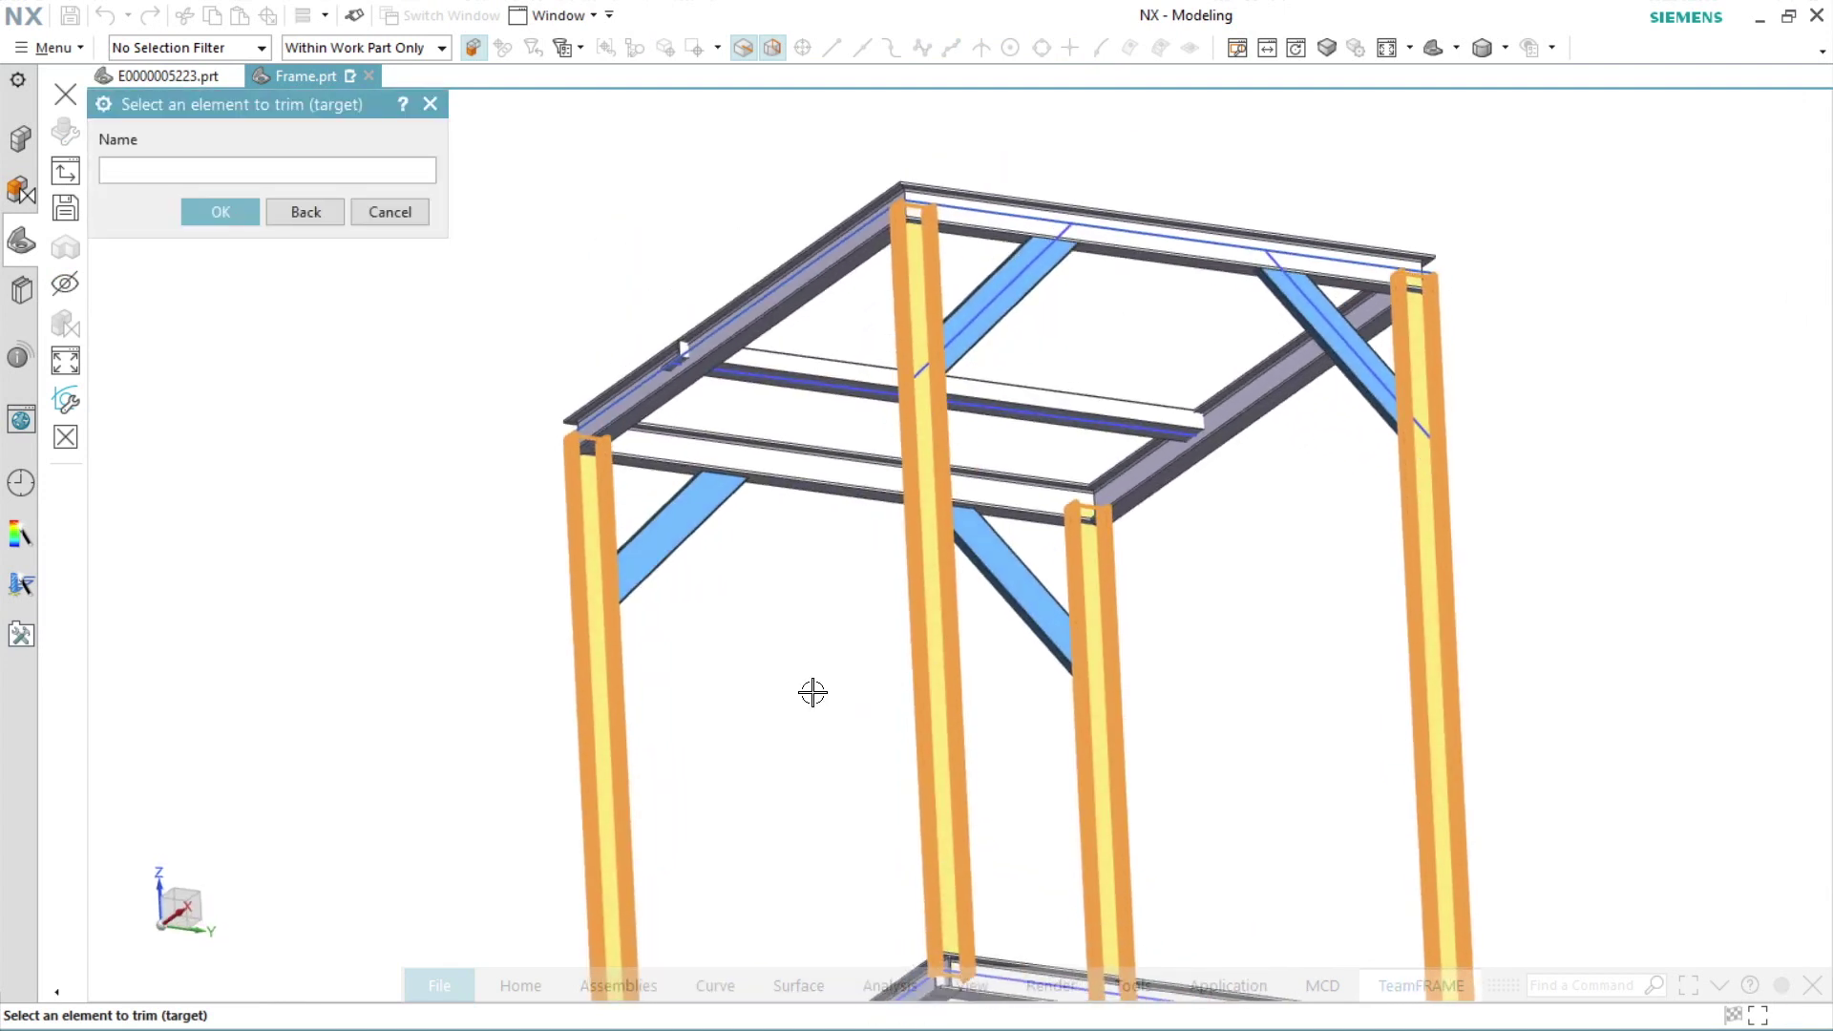
{"action": "middle_click", "coordinate": [808, 687]}
{"action": "middle_click_drag", "start_coordinate": [470, 200], "coordinate": [678, 463]}
{"action": "left_click", "coordinate": [764, 325]}
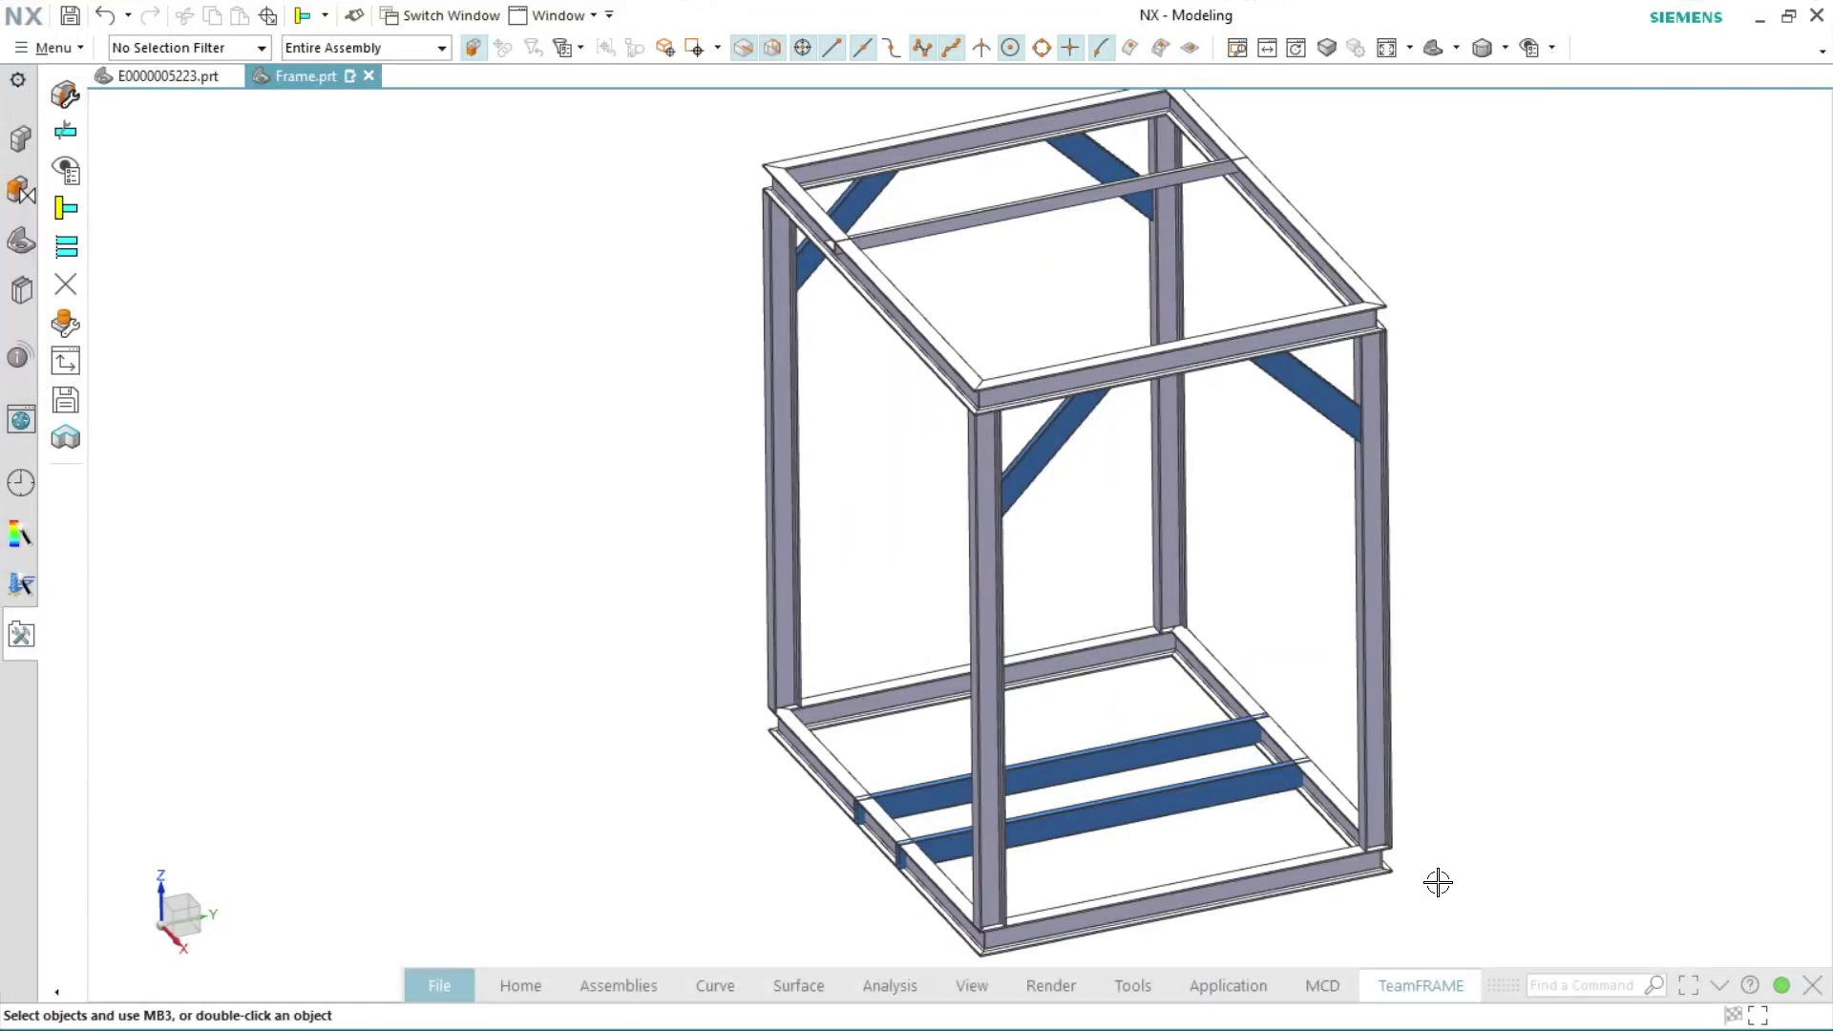
Trim the first blue floor cross beam's end against the side IPE beam
{"action": "left_click", "coordinate": [1422, 985]}
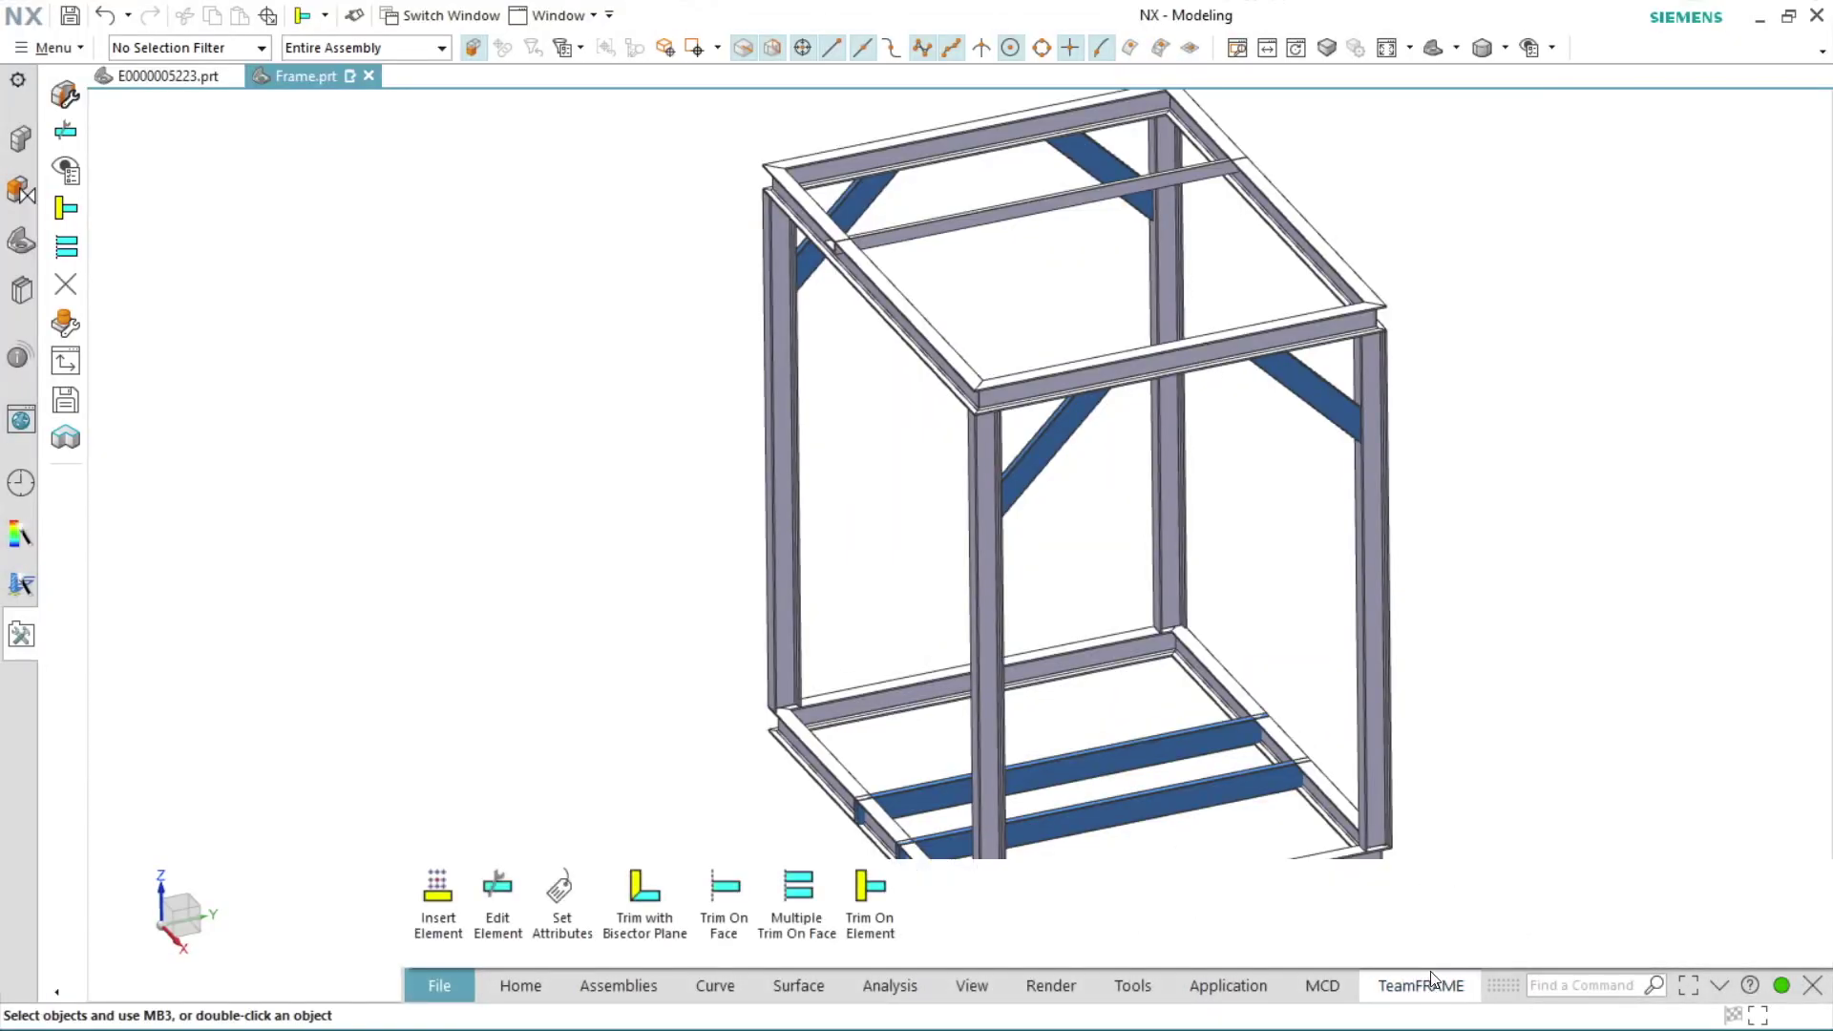
{"action": "left_click", "coordinate": [873, 907]}
{"action": "scroll", "coordinate": [1059, 840], "scroll_direction": "up", "scroll_amount": 3}
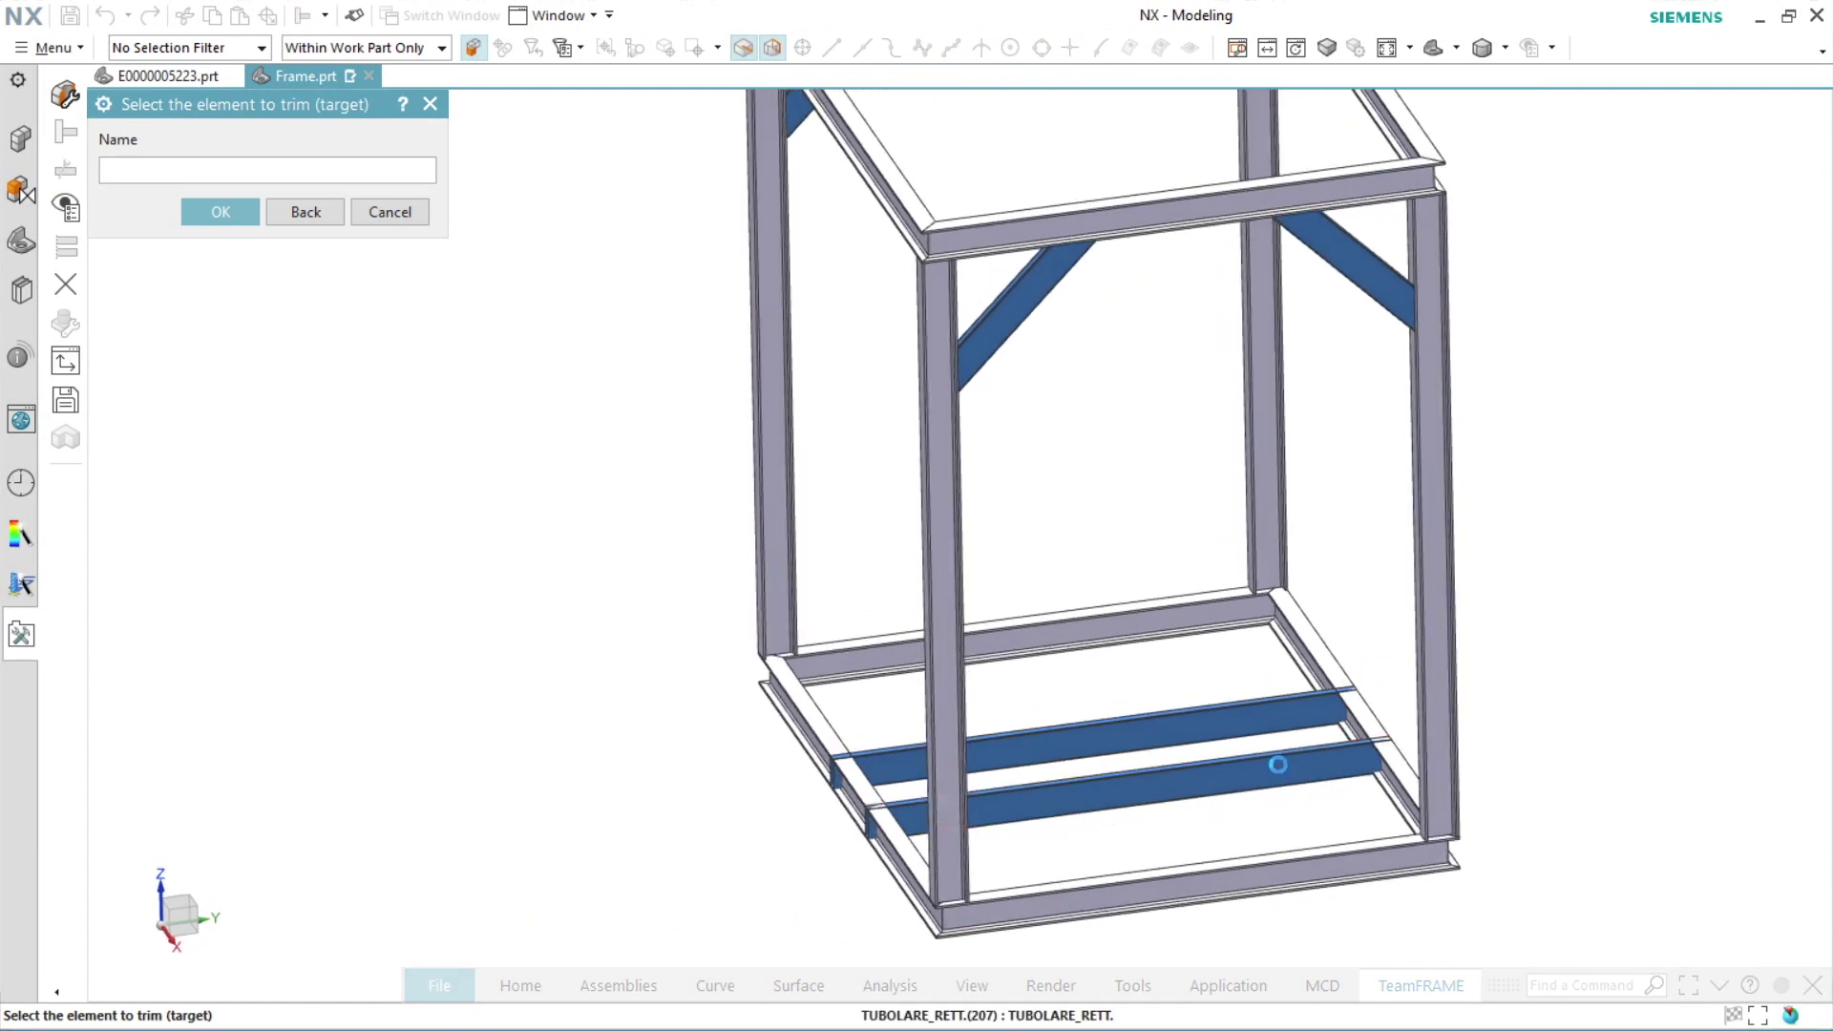
{"action": "left_click", "coordinate": [1073, 809]}
{"action": "scroll", "coordinate": [1073, 810], "scroll_direction": "up", "scroll_amount": 2}
{"action": "scroll", "coordinate": [871, 782], "scroll_direction": "up", "scroll_amount": 2}
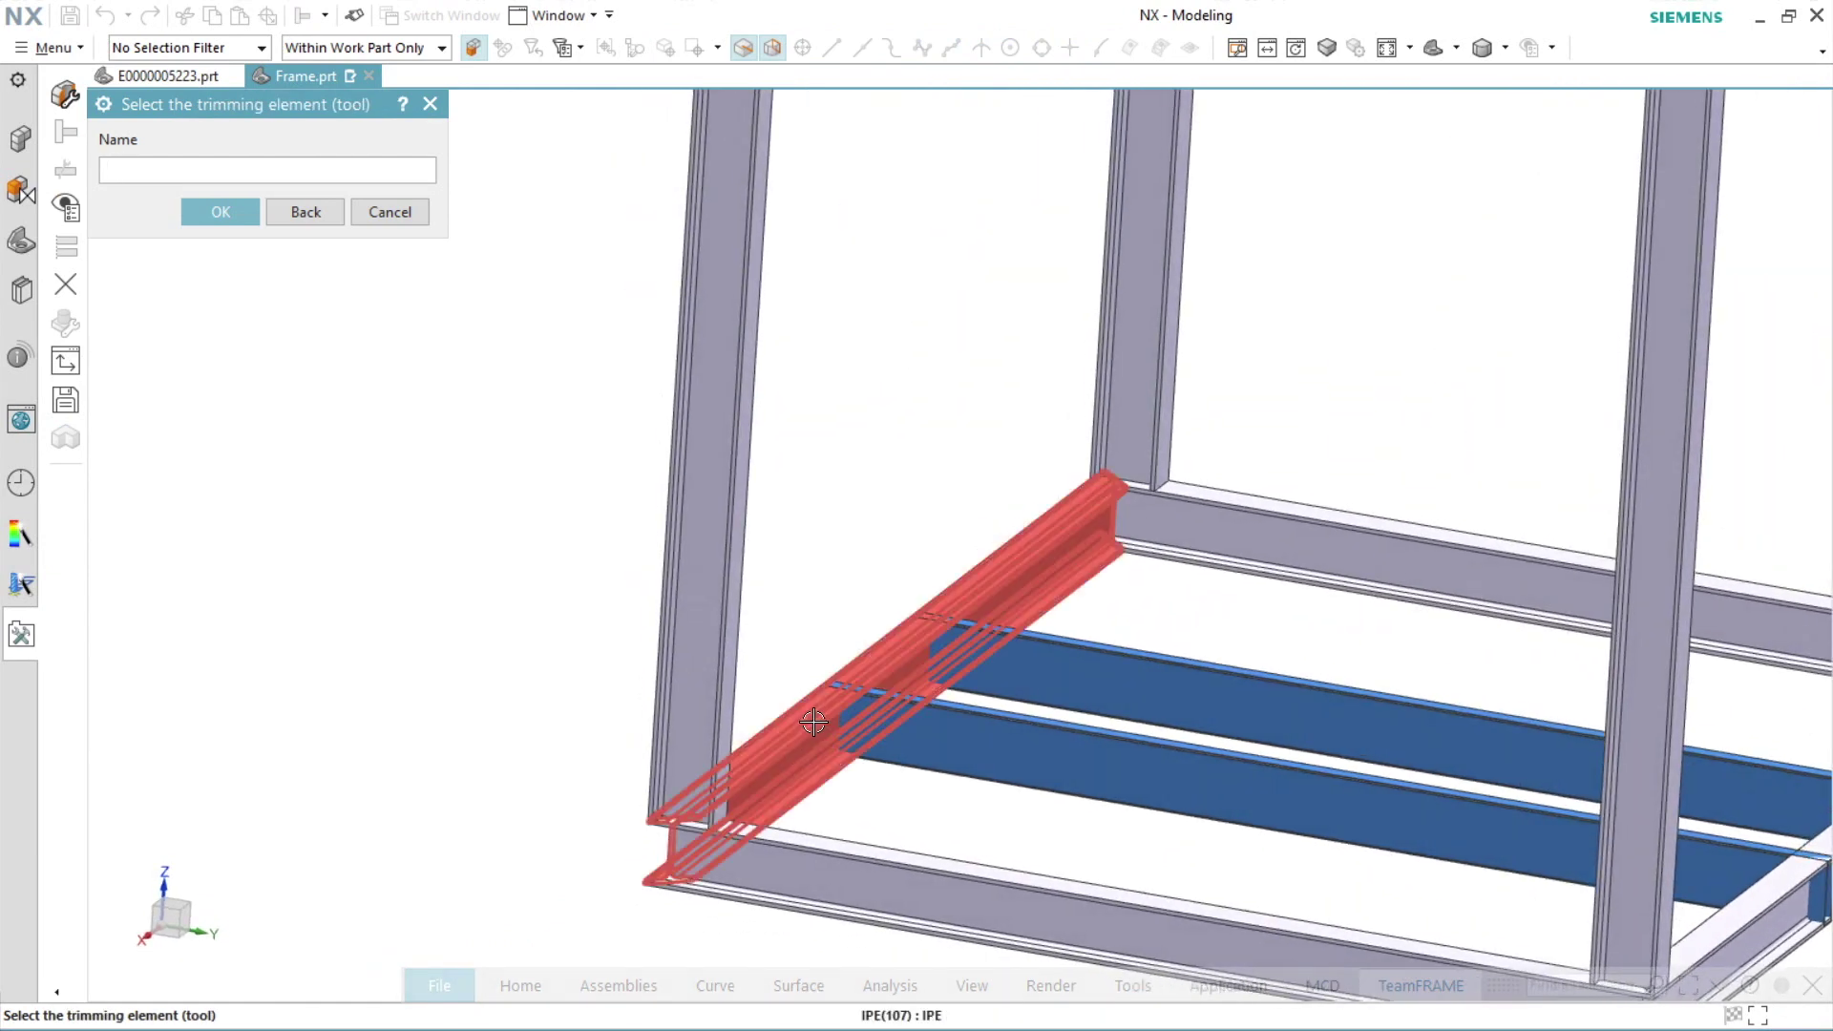
{"action": "left_click", "coordinate": [814, 723]}
{"action": "scroll", "coordinate": [814, 723], "scroll_direction": "down", "scroll_amount": 2}
{"action": "left_click", "coordinate": [865, 697]}
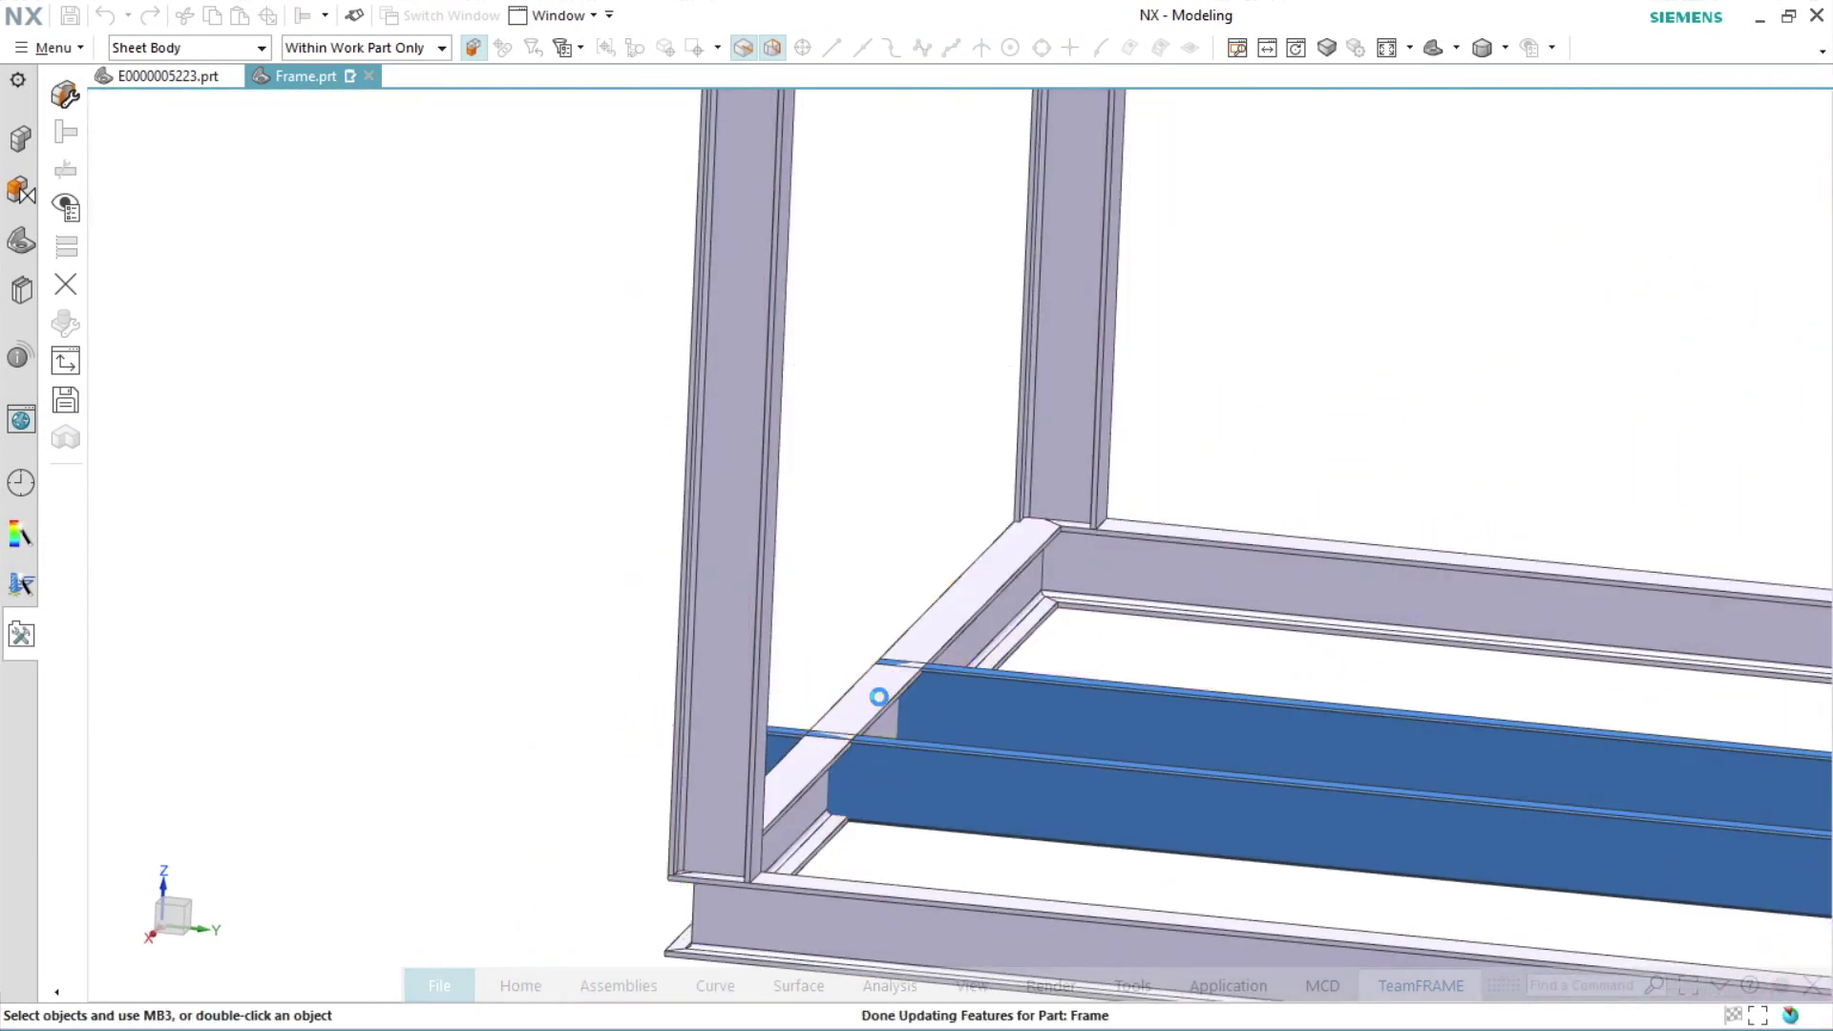
{"action": "scroll", "coordinate": [889, 701], "scroll_direction": "down", "scroll_amount": 2}
{"action": "scroll", "coordinate": [889, 700], "scroll_direction": "down", "scroll_amount": 1}
Trim the other blue cross beam's end against the right side beam
{"action": "left_click", "coordinate": [783, 734]}
{"action": "middle_click_drag", "start_coordinate": [806, 737], "coordinate": [1418, 807]}
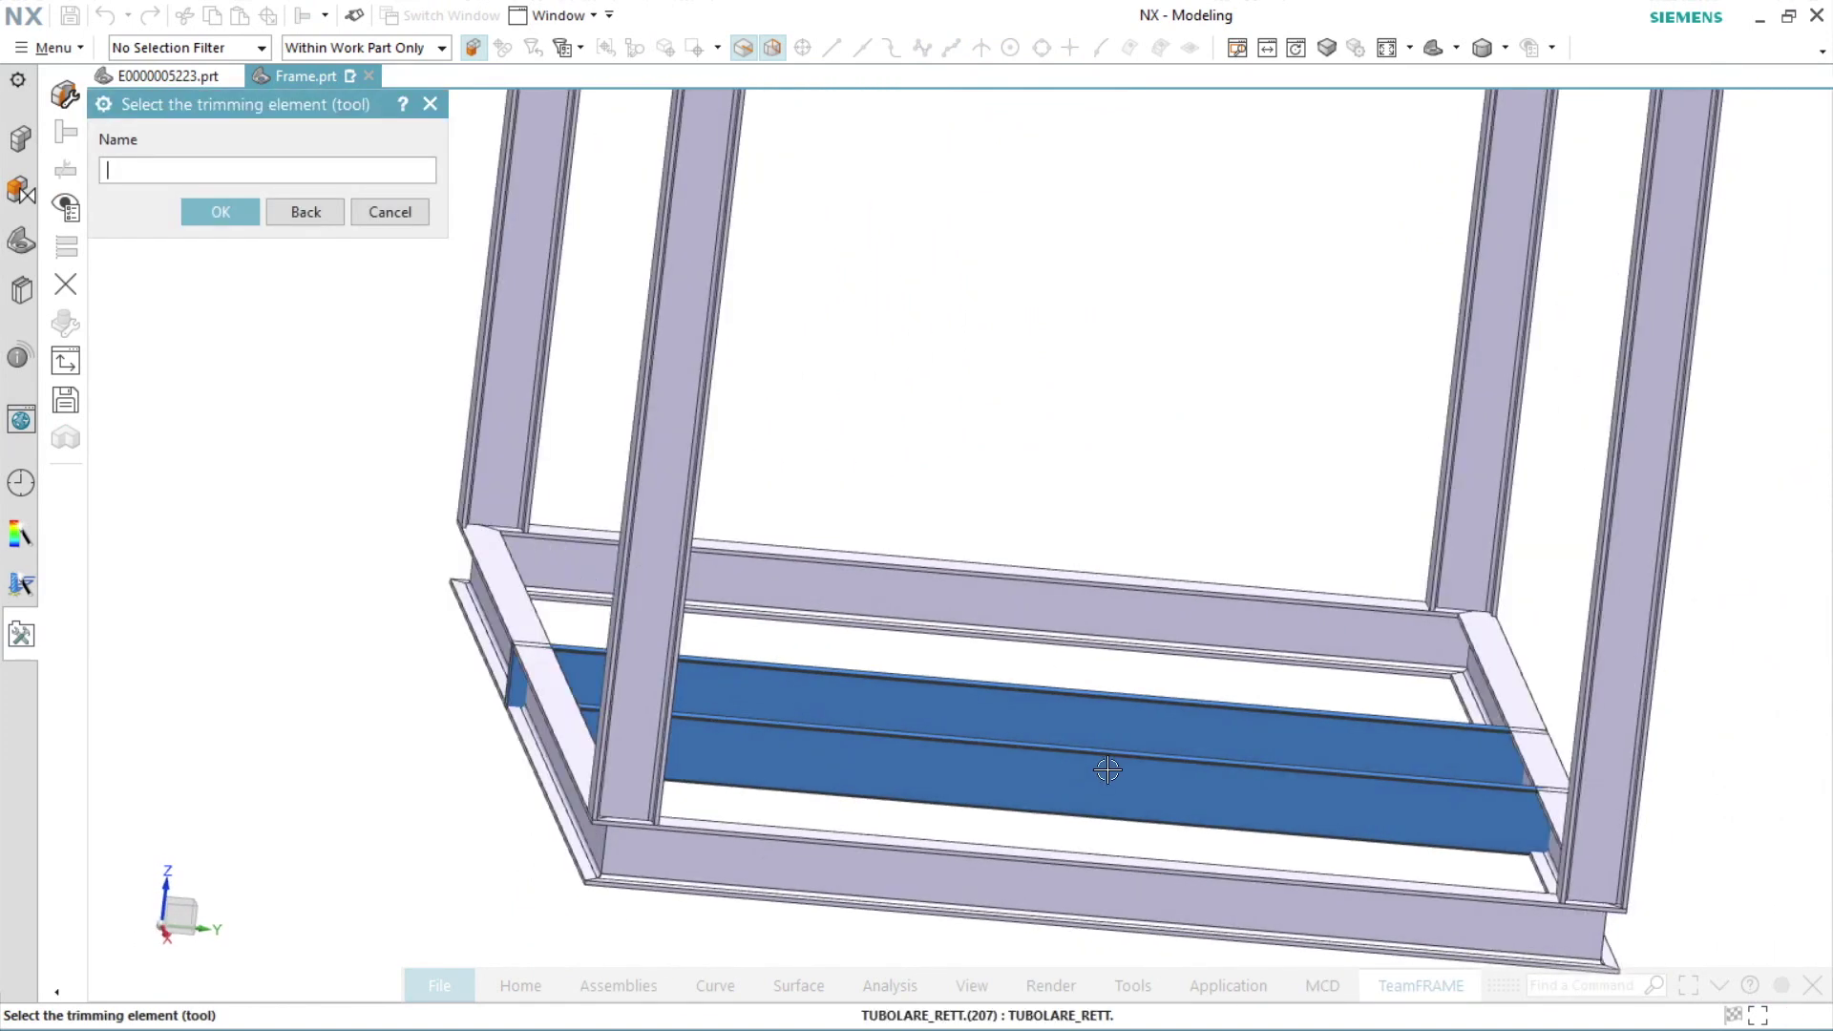
{"action": "left_click", "coordinate": [1418, 807]}
{"action": "scroll", "coordinate": [1448, 799], "scroll_direction": "up", "scroll_amount": 2}
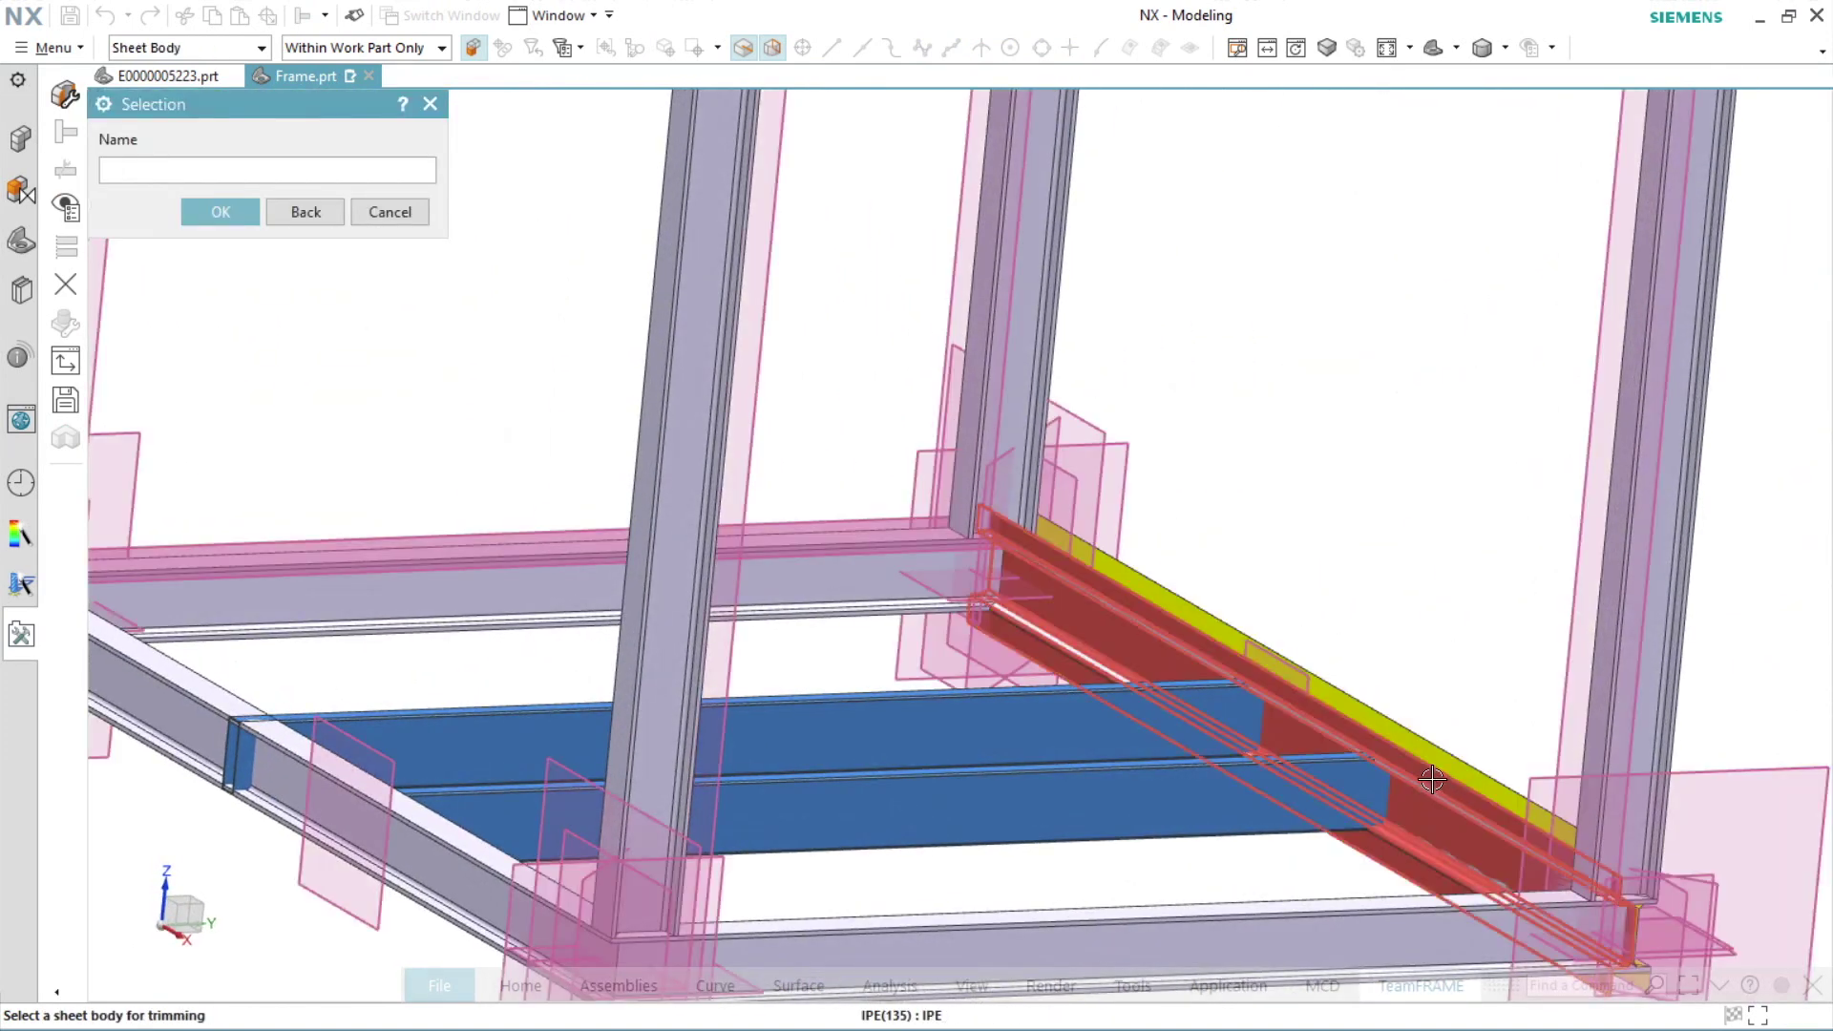
{"action": "left_click", "coordinate": [1432, 780]}
{"action": "mouse_move", "coordinate": [1432, 780]}
{"action": "middle_mouse_down"}
{"action": "mouse_move", "coordinate": [1299, 748]}
{"action": "mouse_move", "coordinate": [1279, 716]}
{"action": "mouse_move", "coordinate": [827, 729]}
{"action": "mouse_move", "coordinate": [643, 712]}
{"action": "middle_mouse_up"}
{"action": "scroll", "coordinate": [1290, 718], "scroll_direction": "up", "scroll_amount": 2}
Trim the remaining cross-beam ends against the left side beams, then exit trimming
{"action": "left_click", "coordinate": [1290, 718]}
{"action": "scroll", "coordinate": [1290, 718], "scroll_direction": "down", "scroll_amount": 1}
{"action": "scroll", "coordinate": [644, 712], "scroll_direction": "up", "scroll_amount": 1}
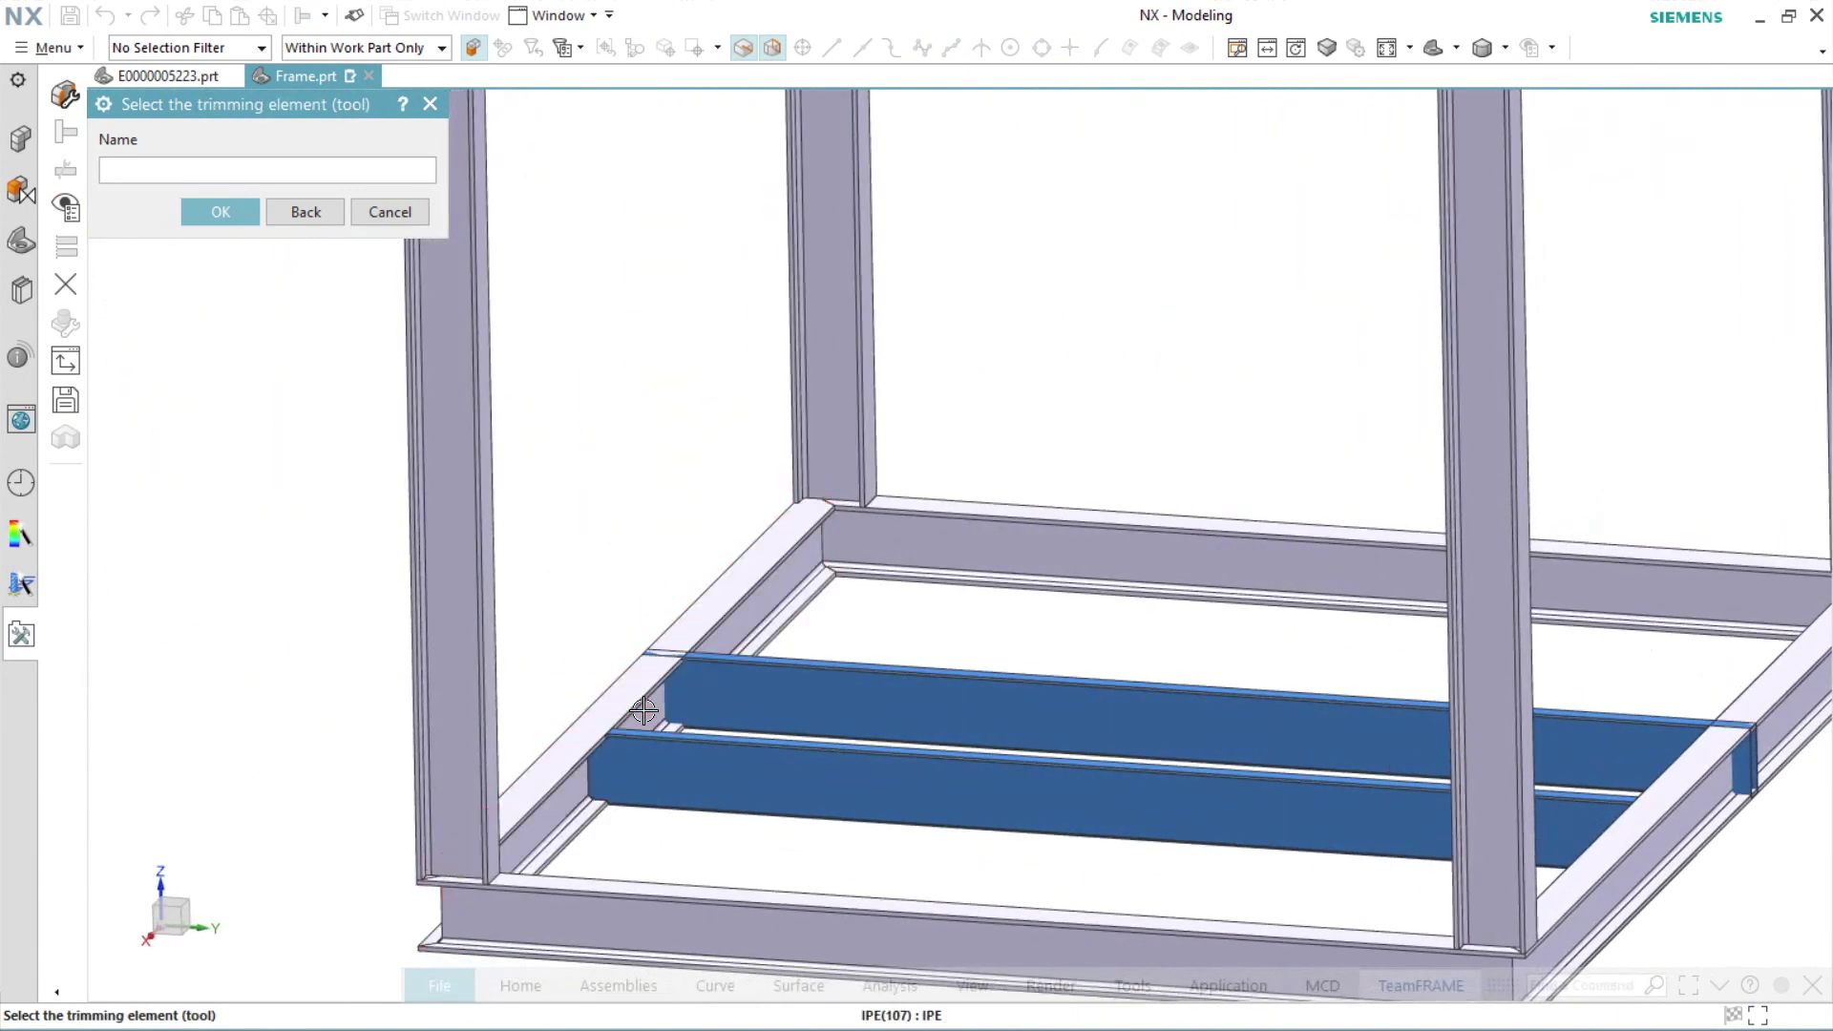
{"action": "left_click", "coordinate": [644, 712]}
{"action": "left_click", "coordinate": [680, 659]}
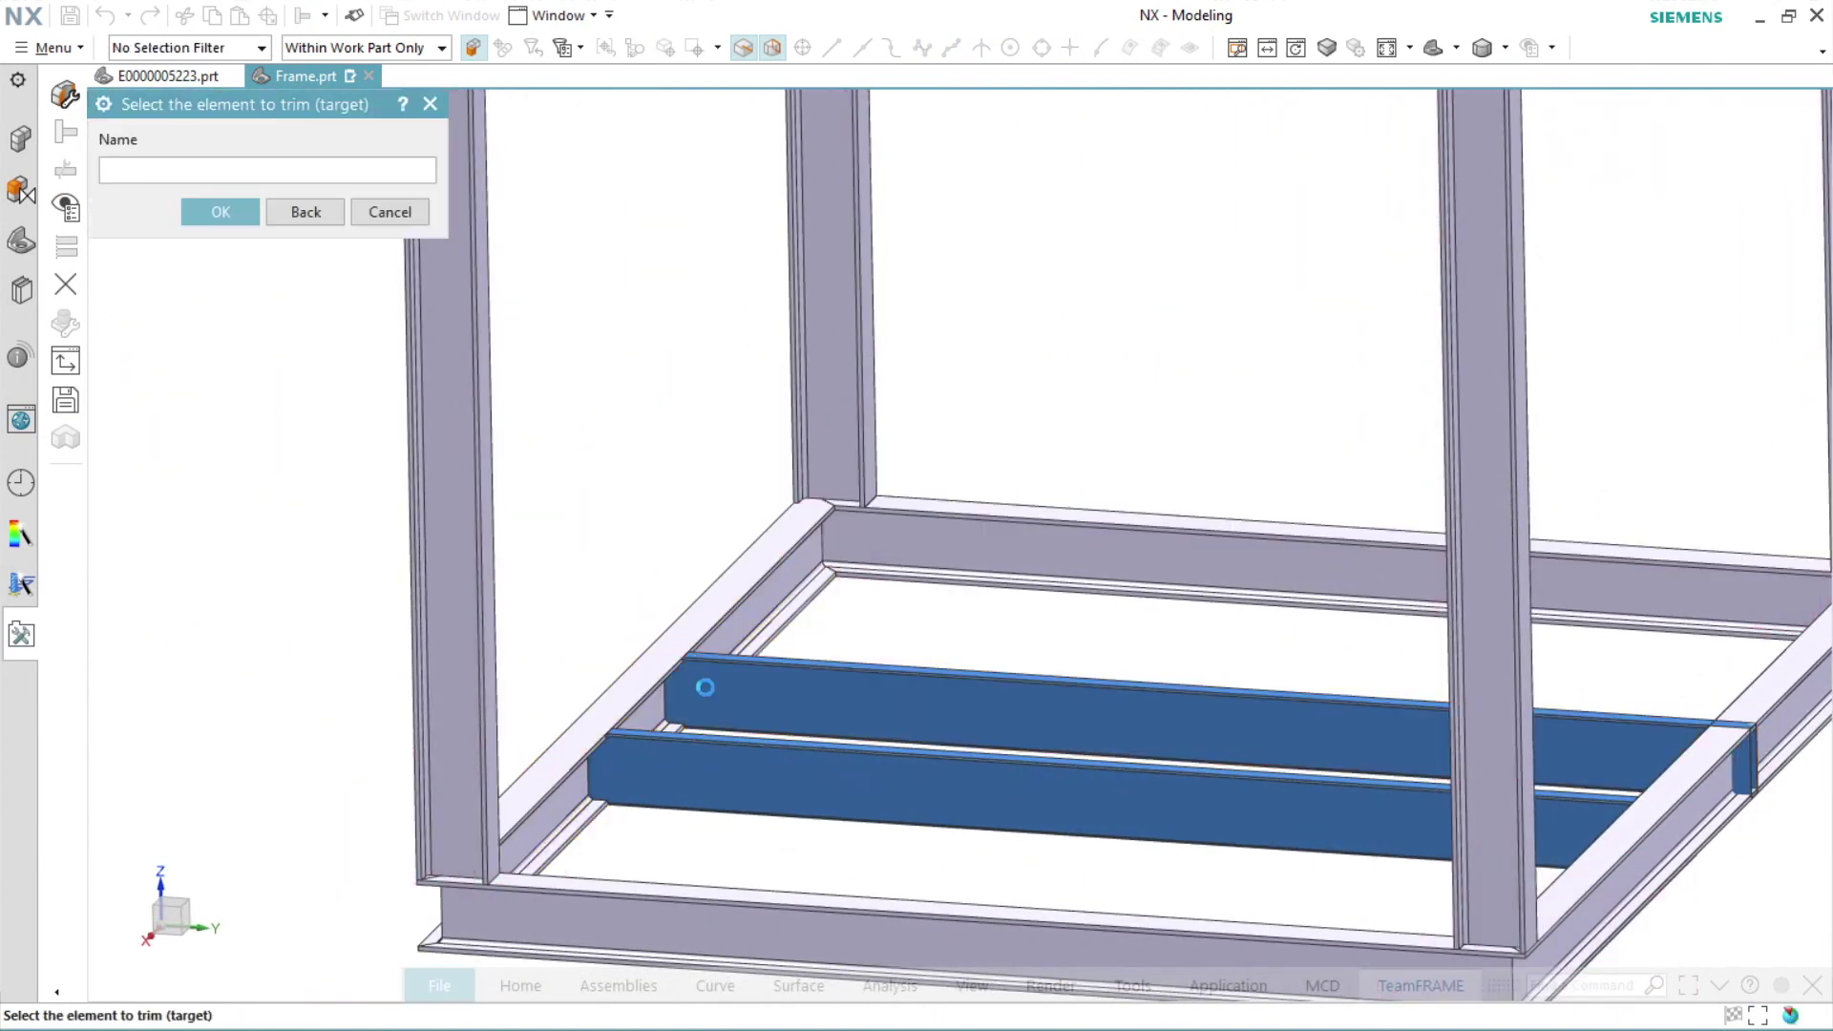
{"action": "scroll", "coordinate": [1043, 728], "scroll_direction": "down", "scroll_amount": 2}
{"action": "middle_click_drag", "start_coordinate": [1044, 729], "coordinate": [1220, 634]}
{"action": "scroll", "coordinate": [1246, 615], "scroll_direction": "up", "scroll_amount": 2}
{"action": "left_click", "coordinate": [1246, 616]}
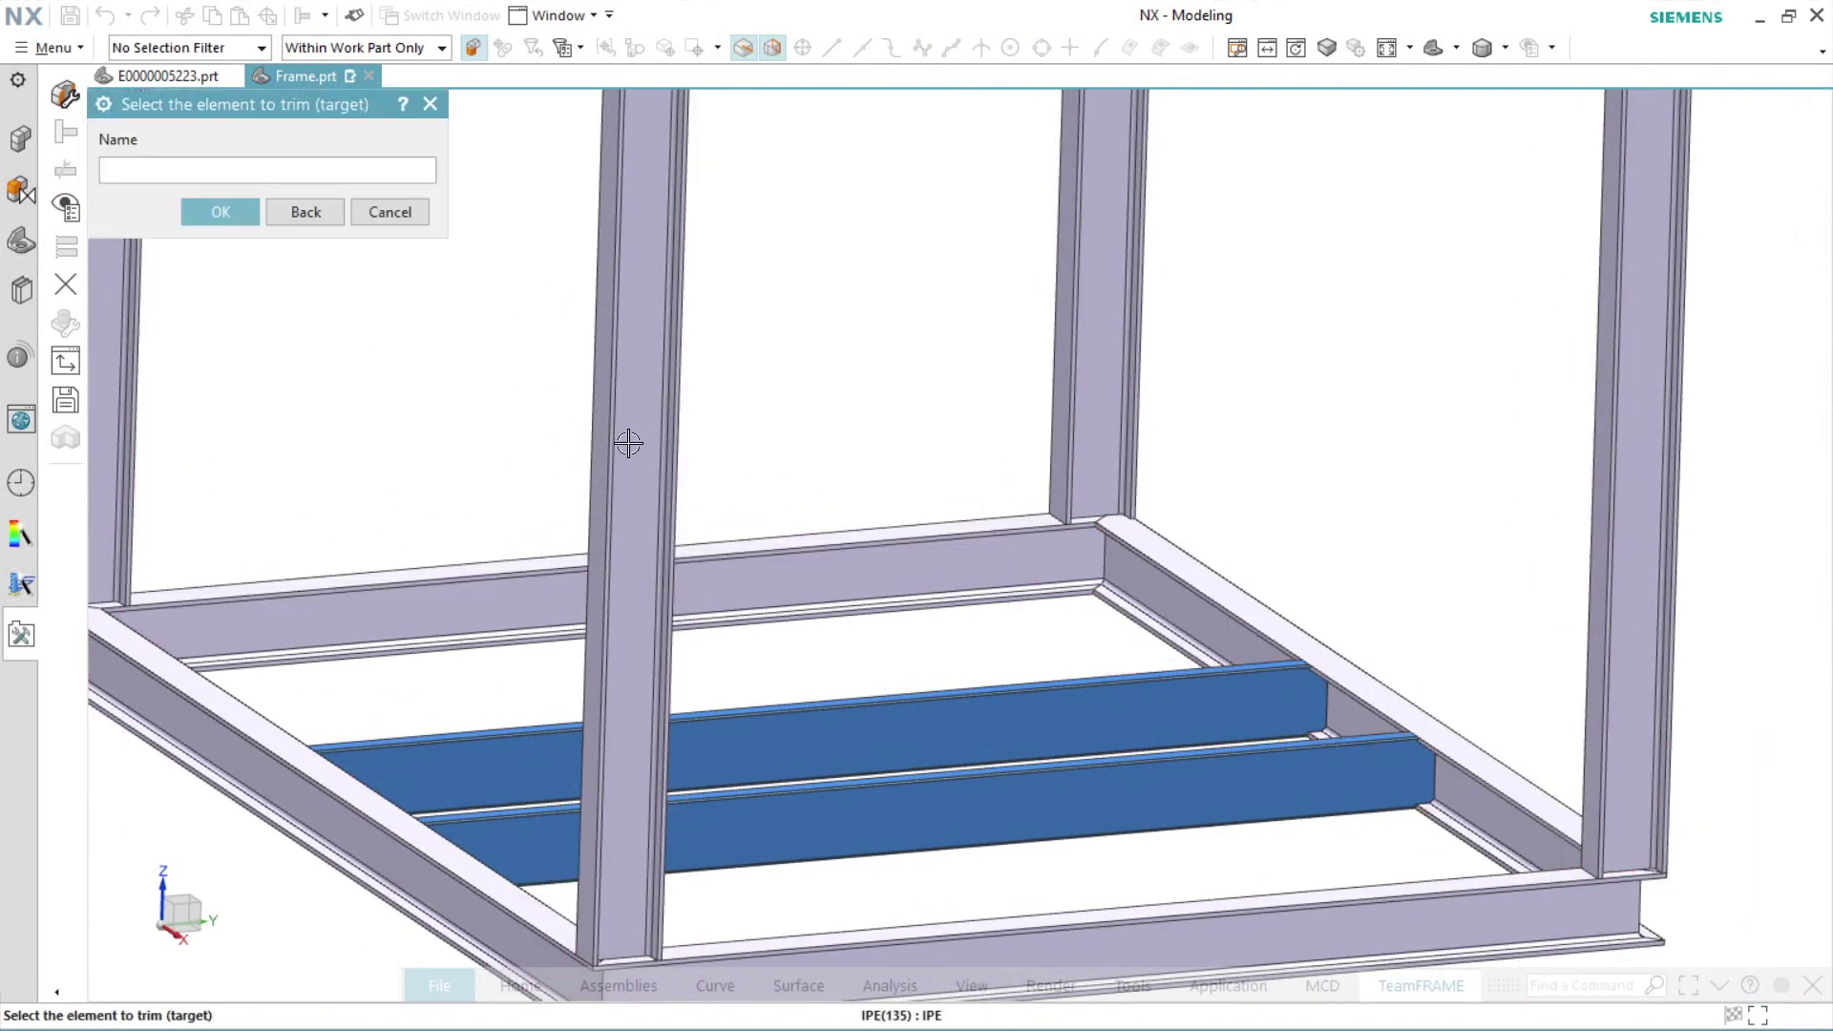
{"action": "key", "text": "Escape"}
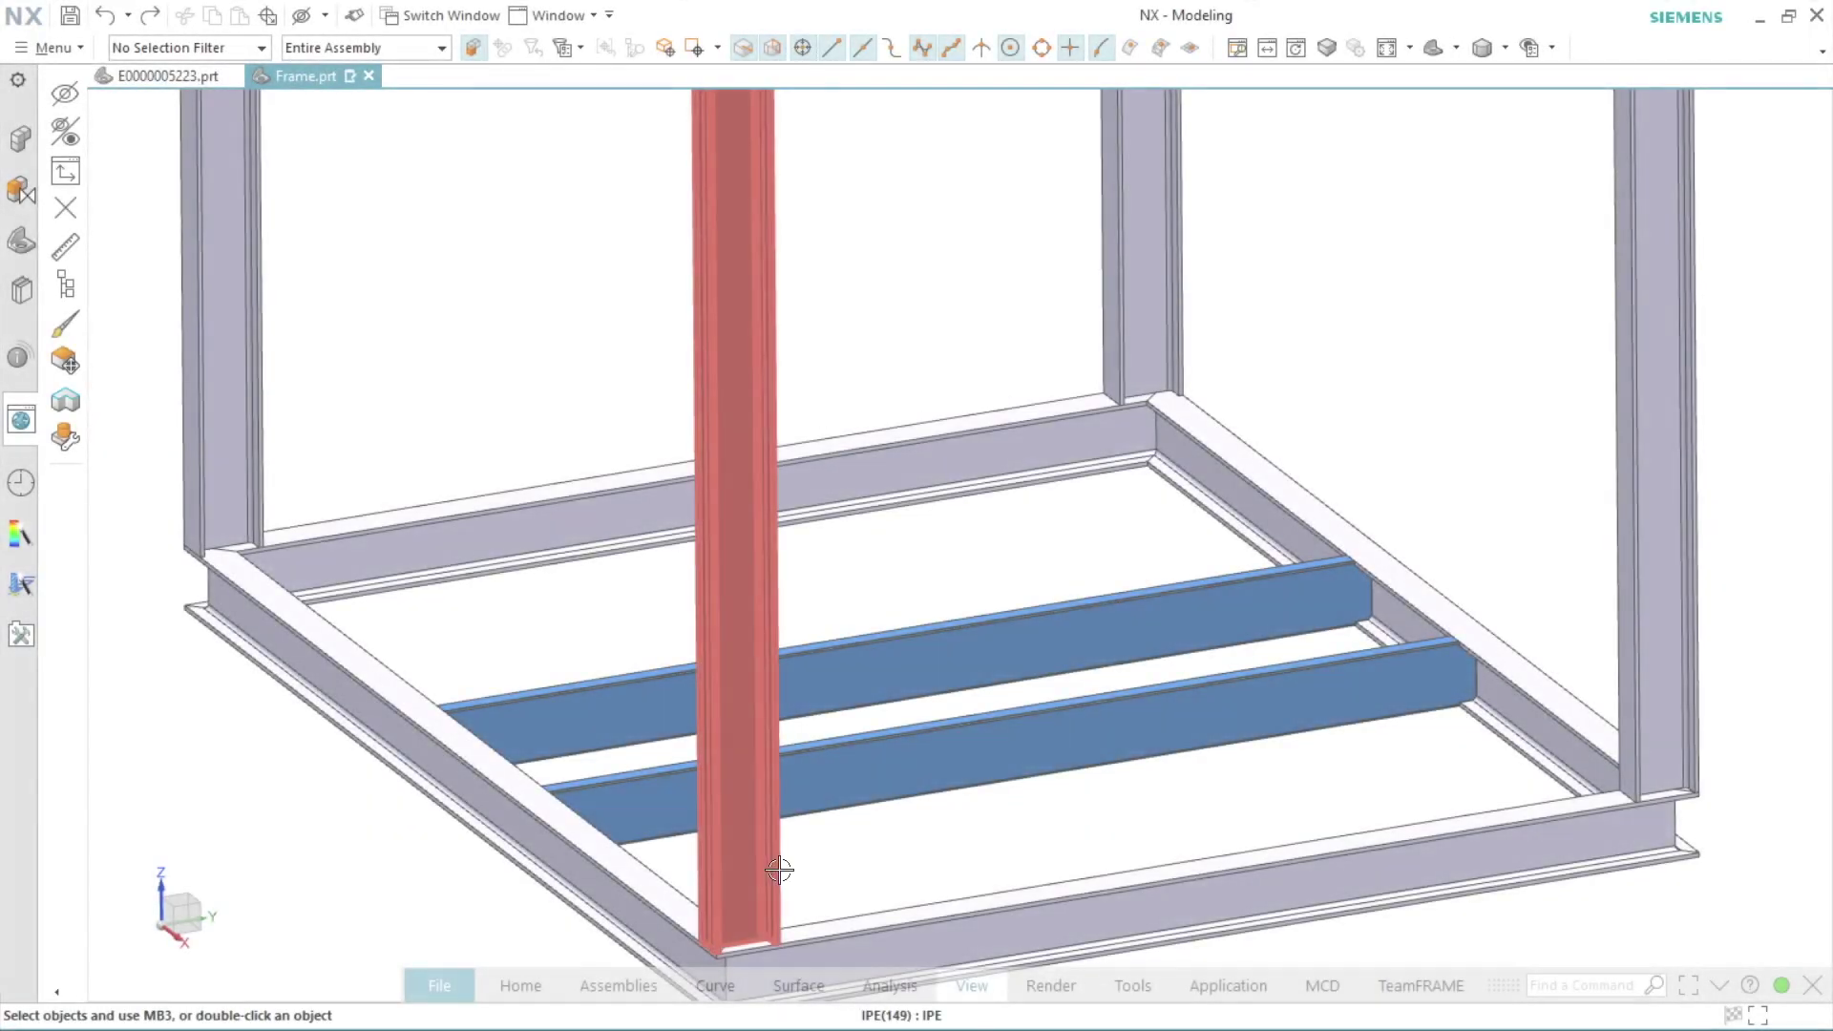
{"action": "left_click", "coordinate": [970, 986]}
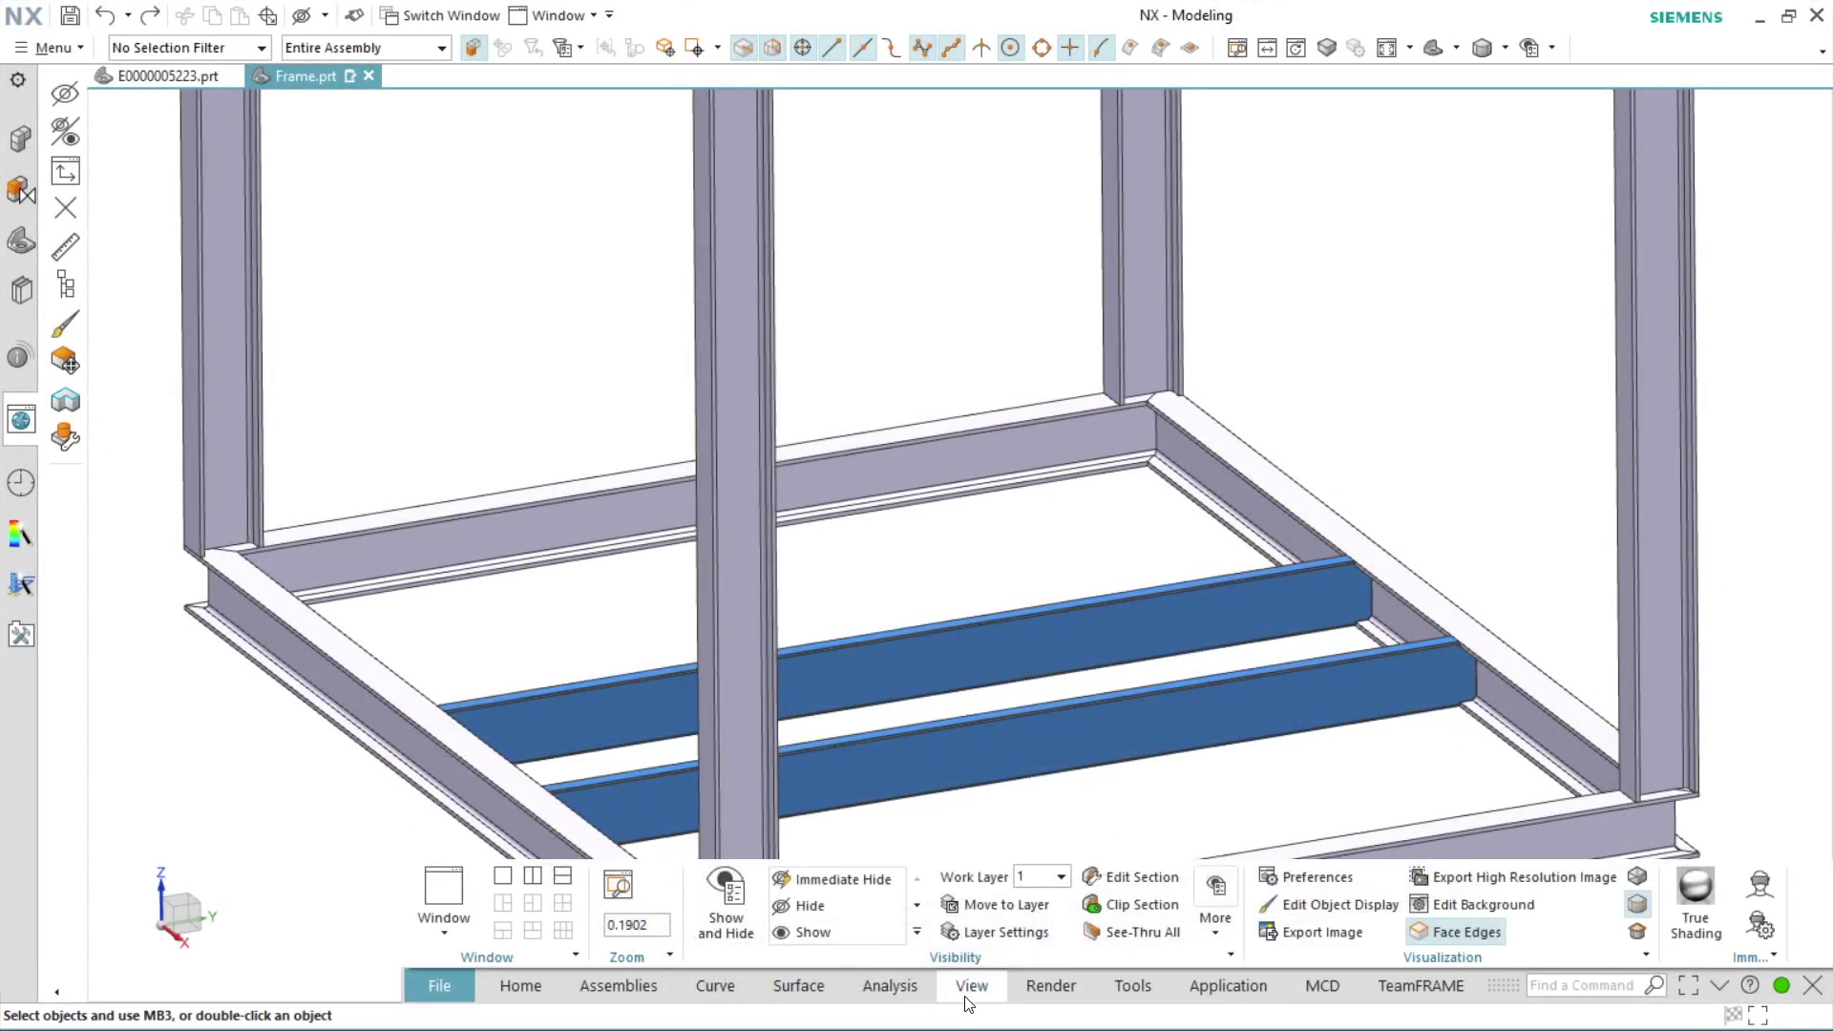
{"action": "left_click", "coordinate": [1127, 878]}
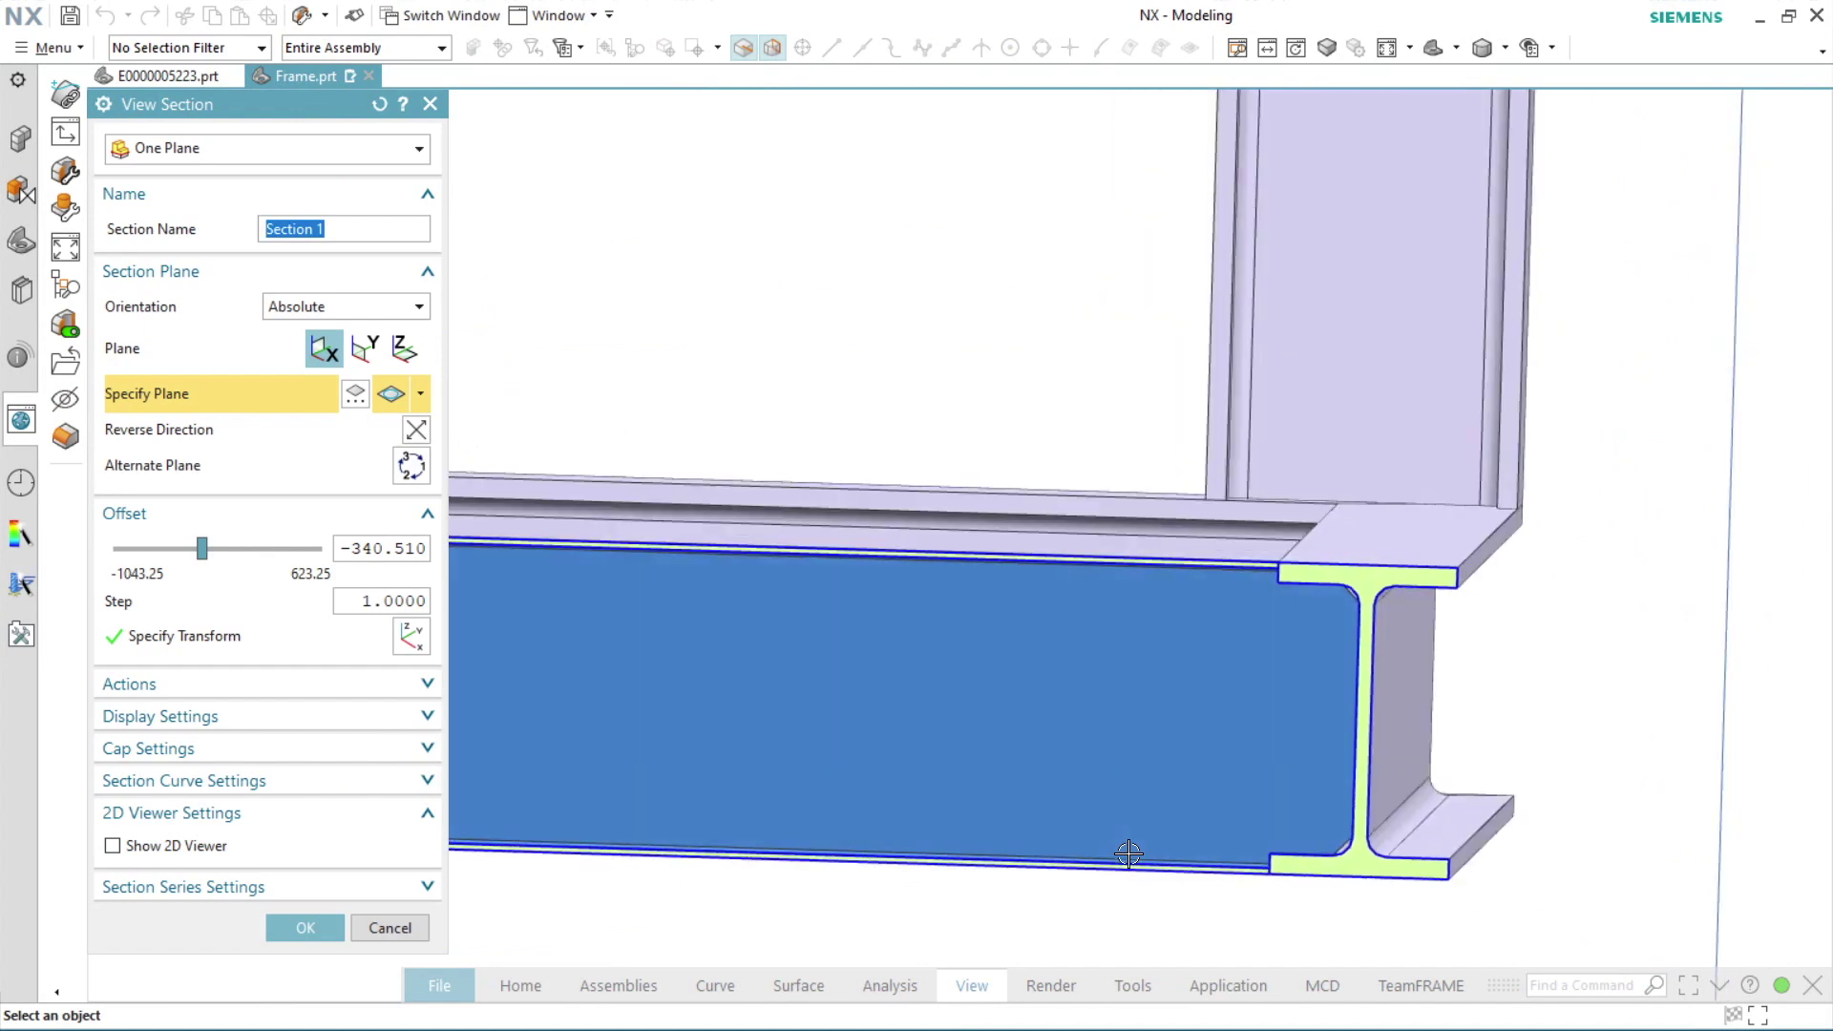
{"action": "left_click", "coordinate": [388, 928]}
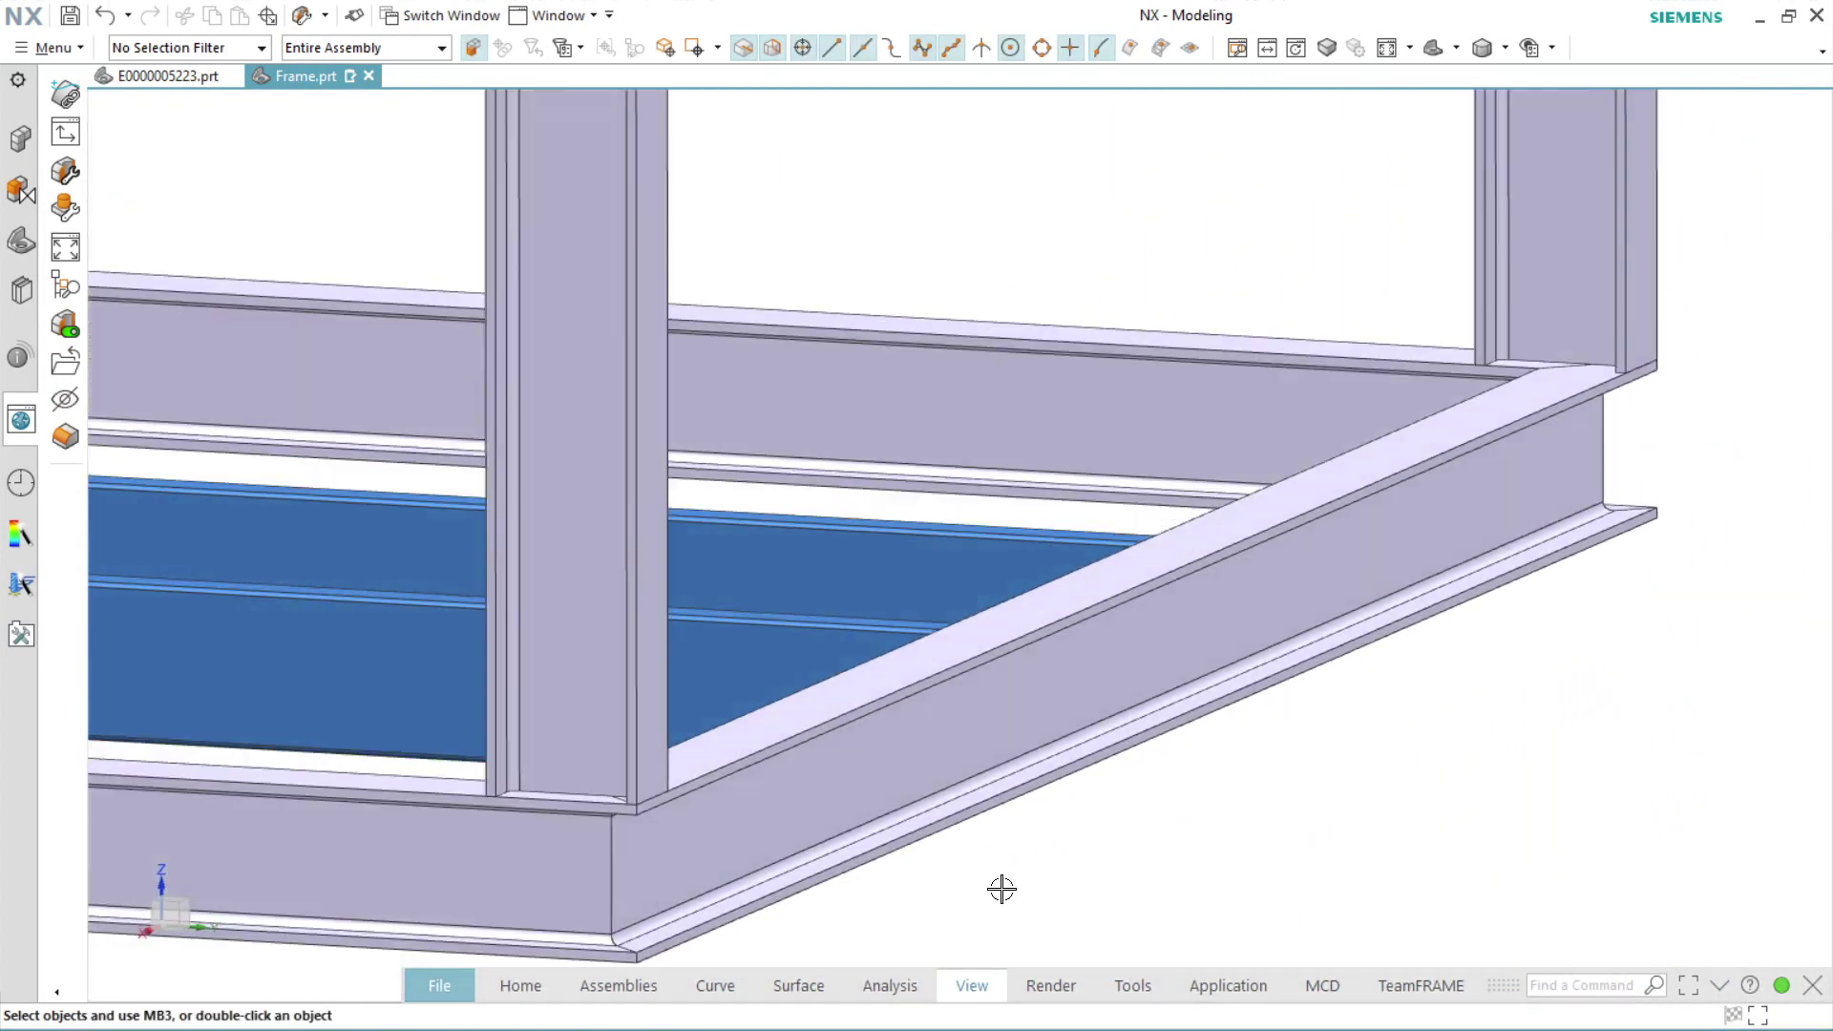
{"action": "left_click", "coordinate": [1047, 685]}
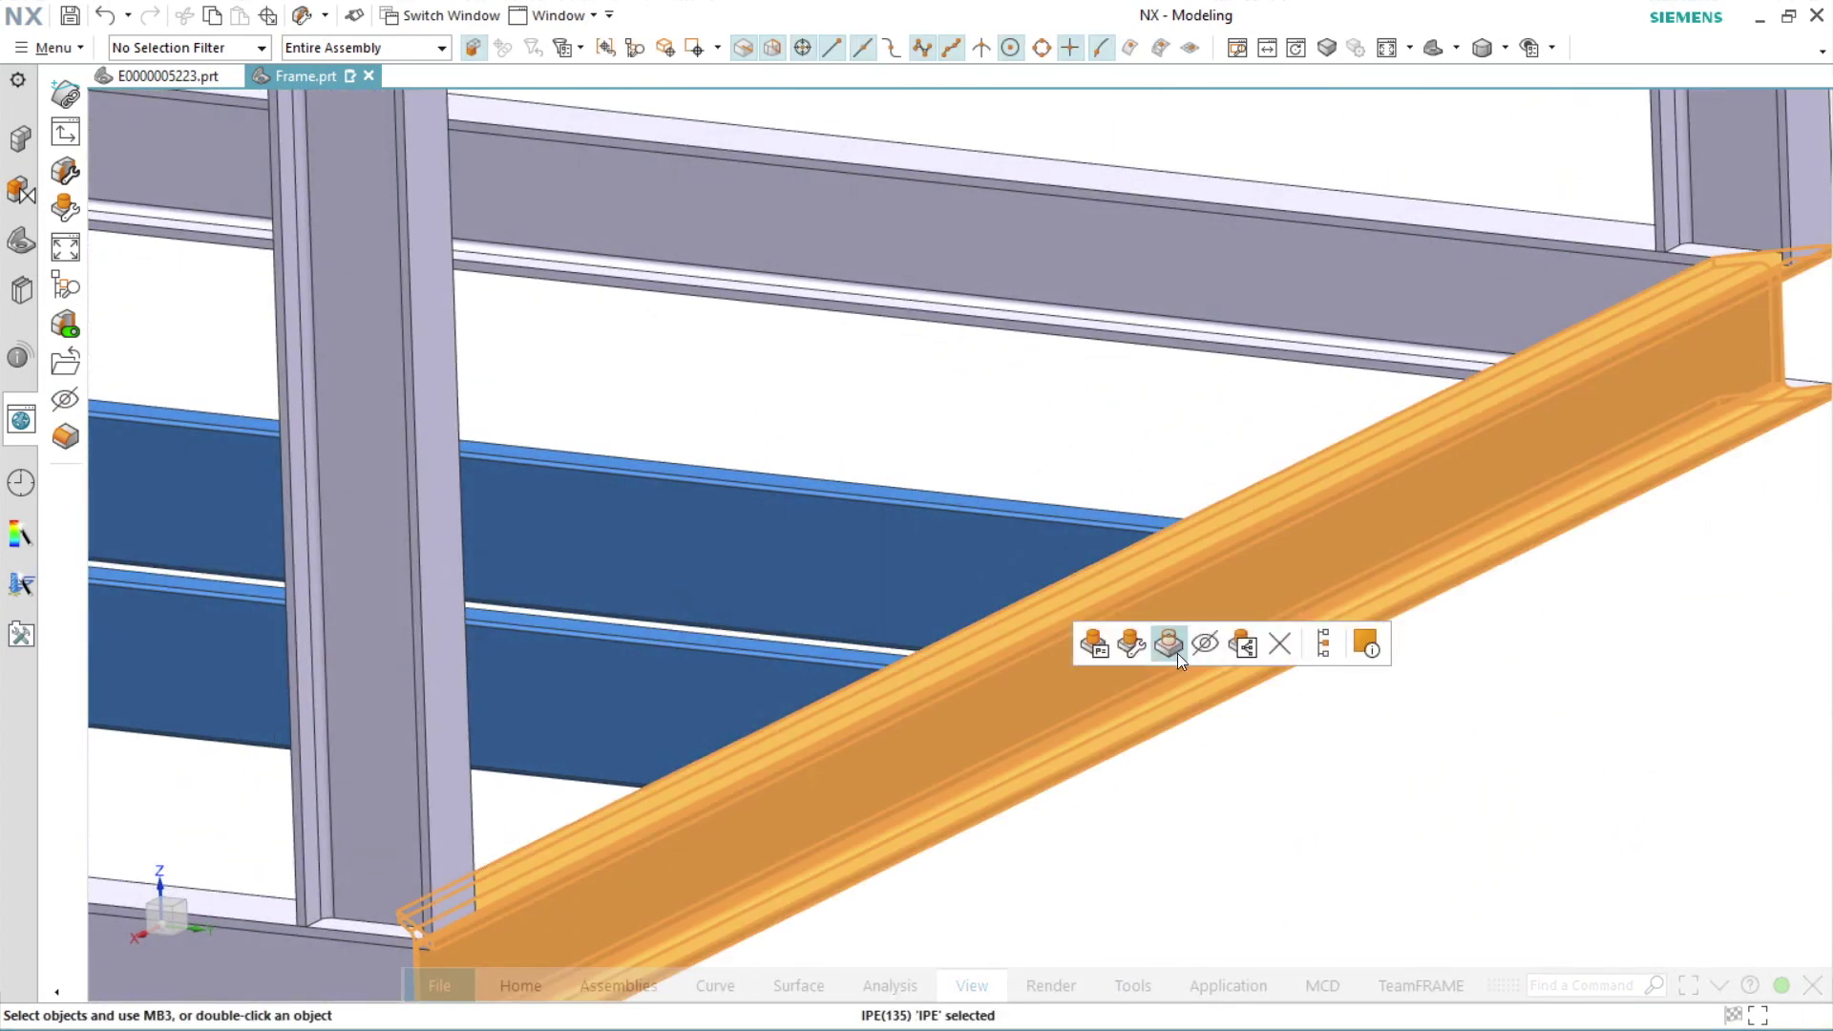
{"action": "left_click", "coordinate": [1207, 645]}
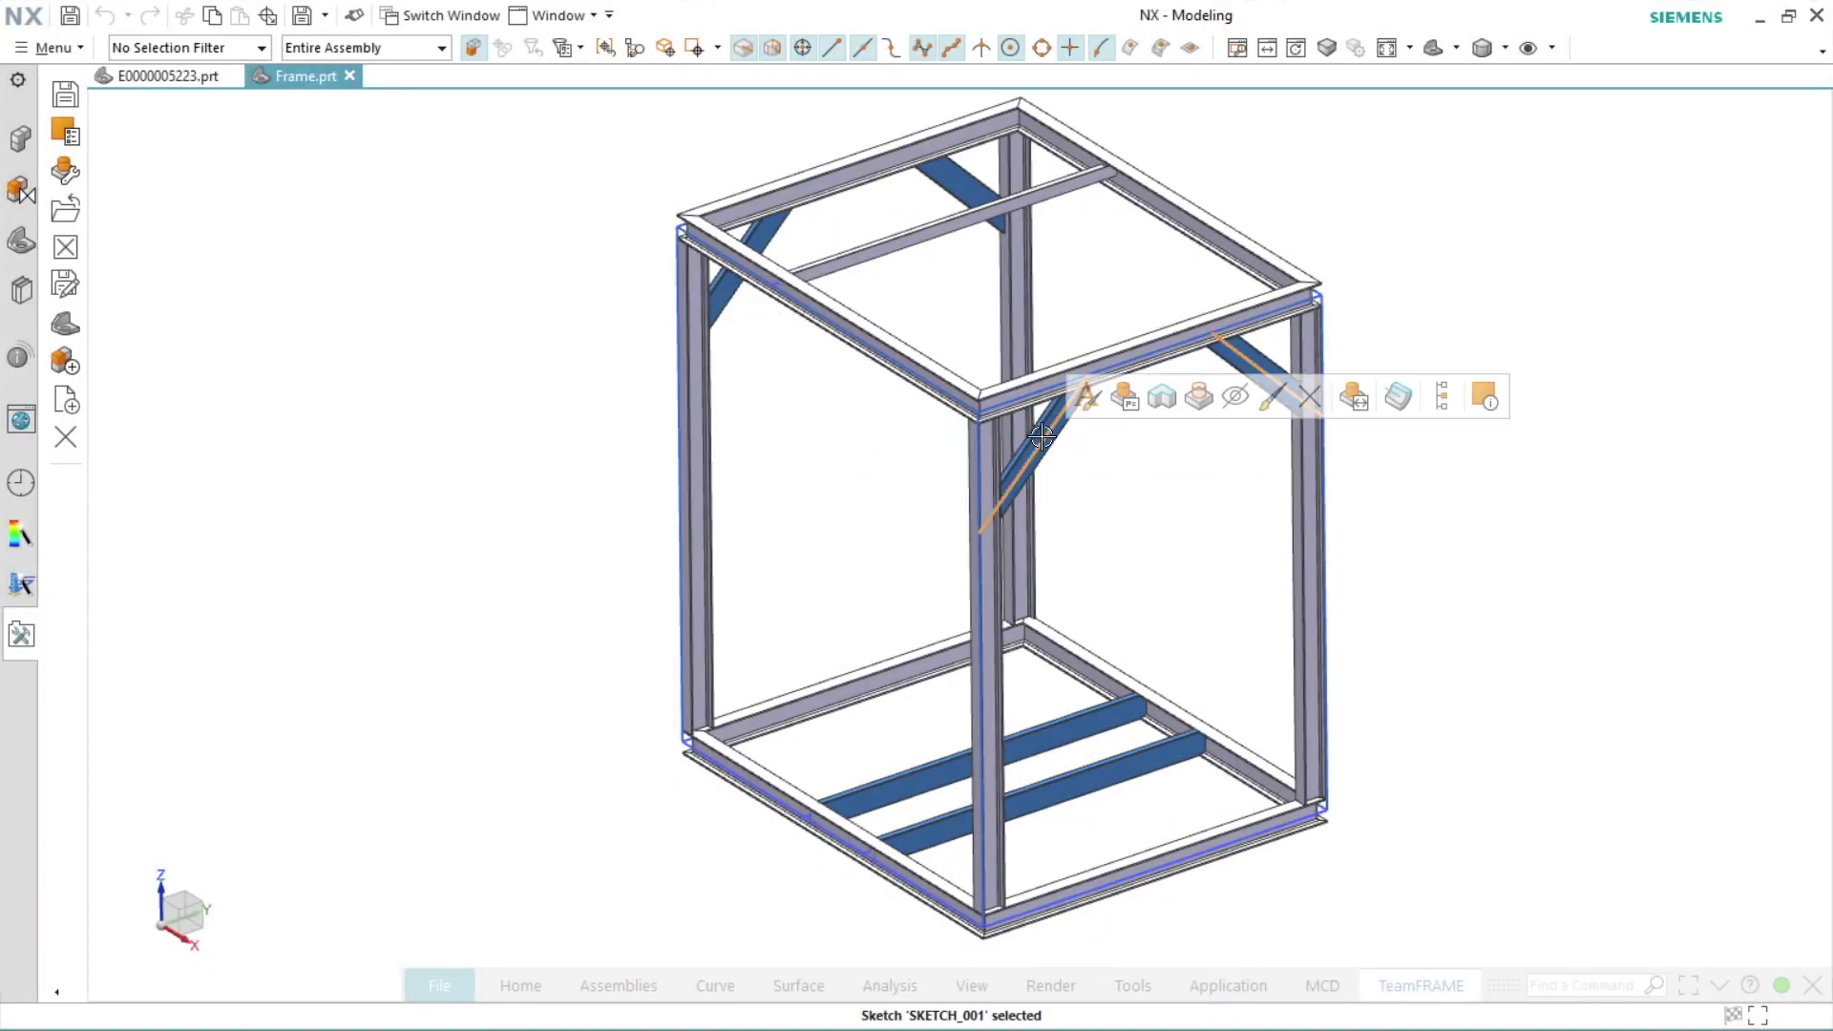
Change base sketch dimension p0 from 1500 to 1450 so the frame members shorten
{"action": "left_click", "coordinate": [1123, 405]}
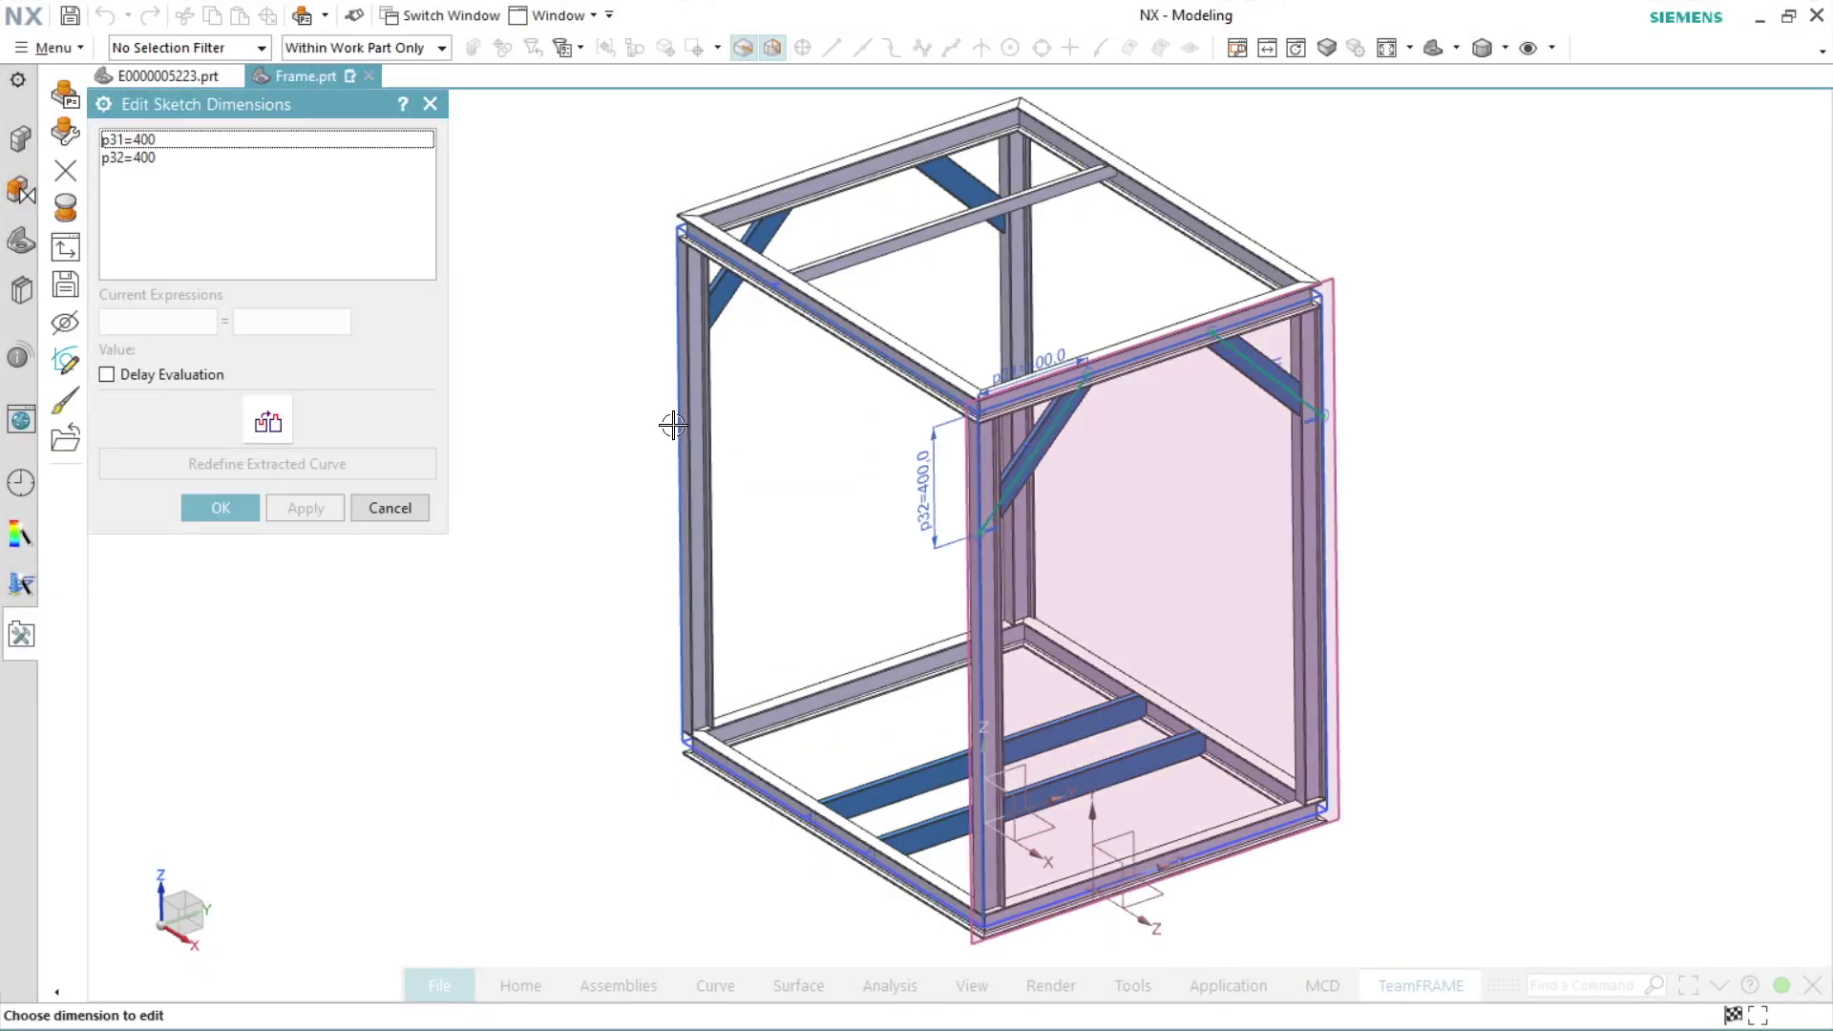
{"action": "left_click", "coordinate": [147, 158]}
{"action": "left_click", "coordinate": [147, 140]}
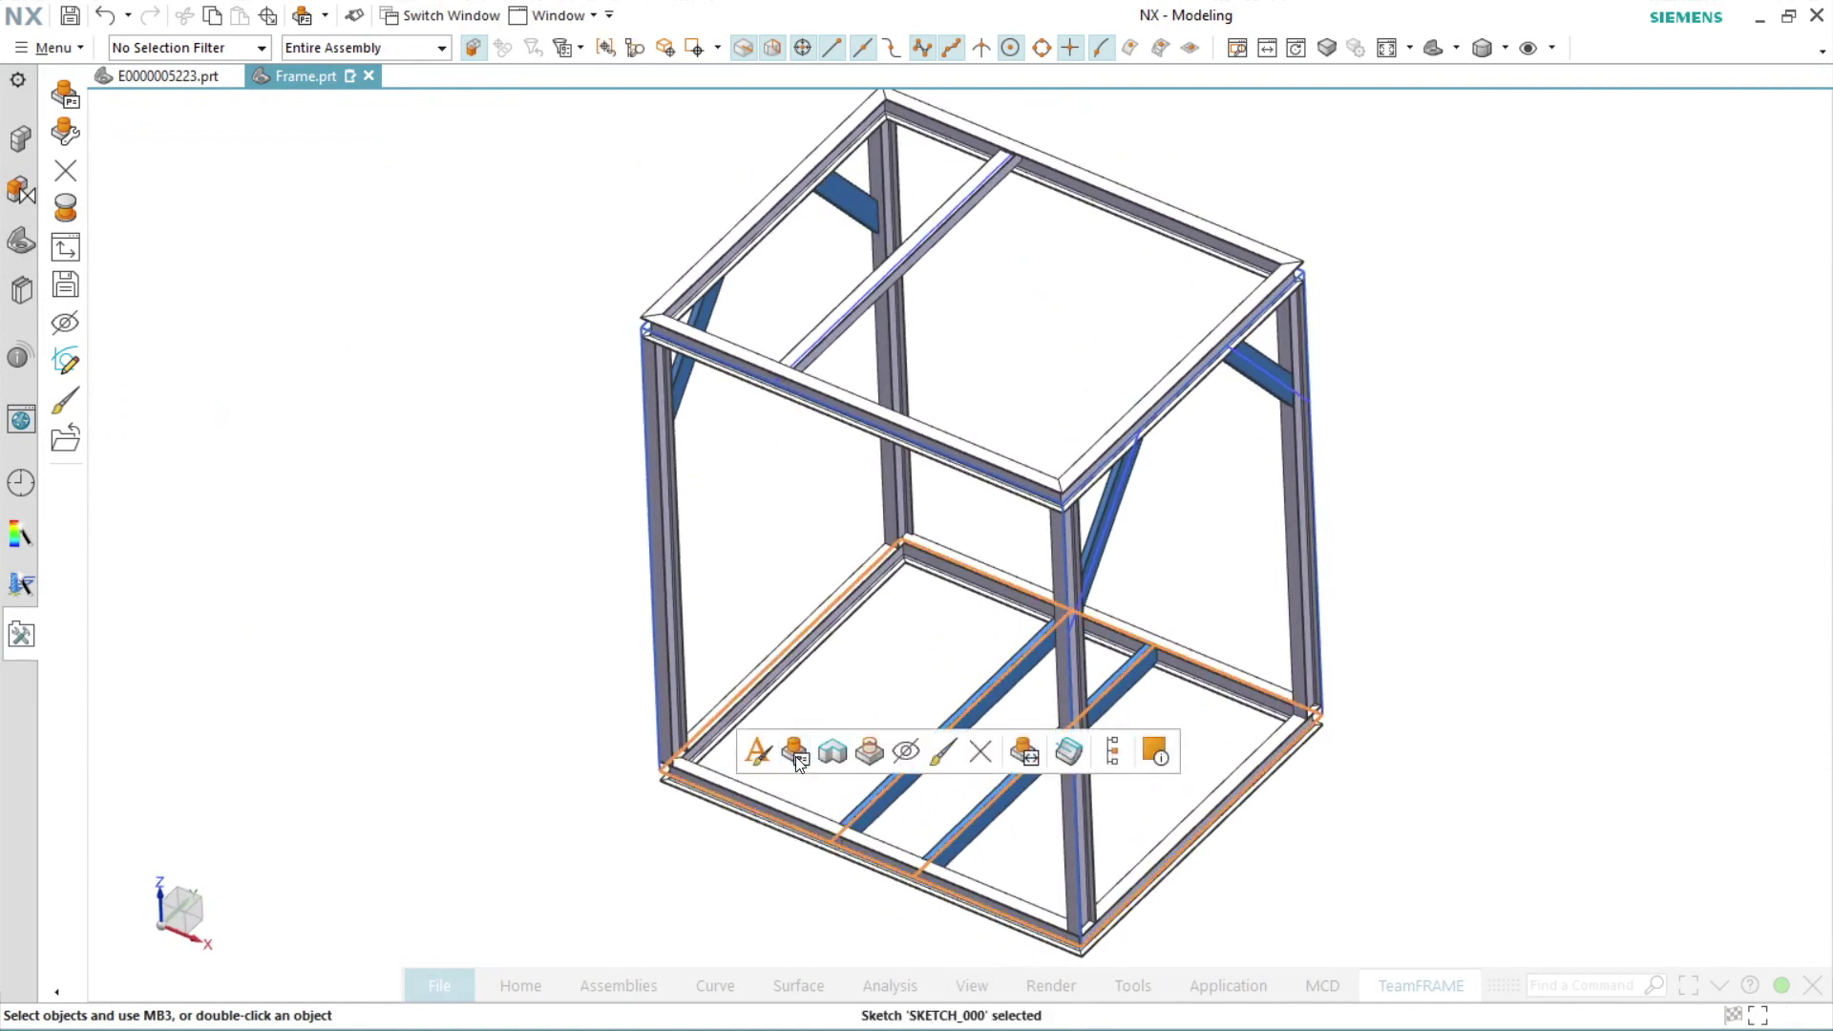
{"action": "left_click", "coordinate": [859, 888]}
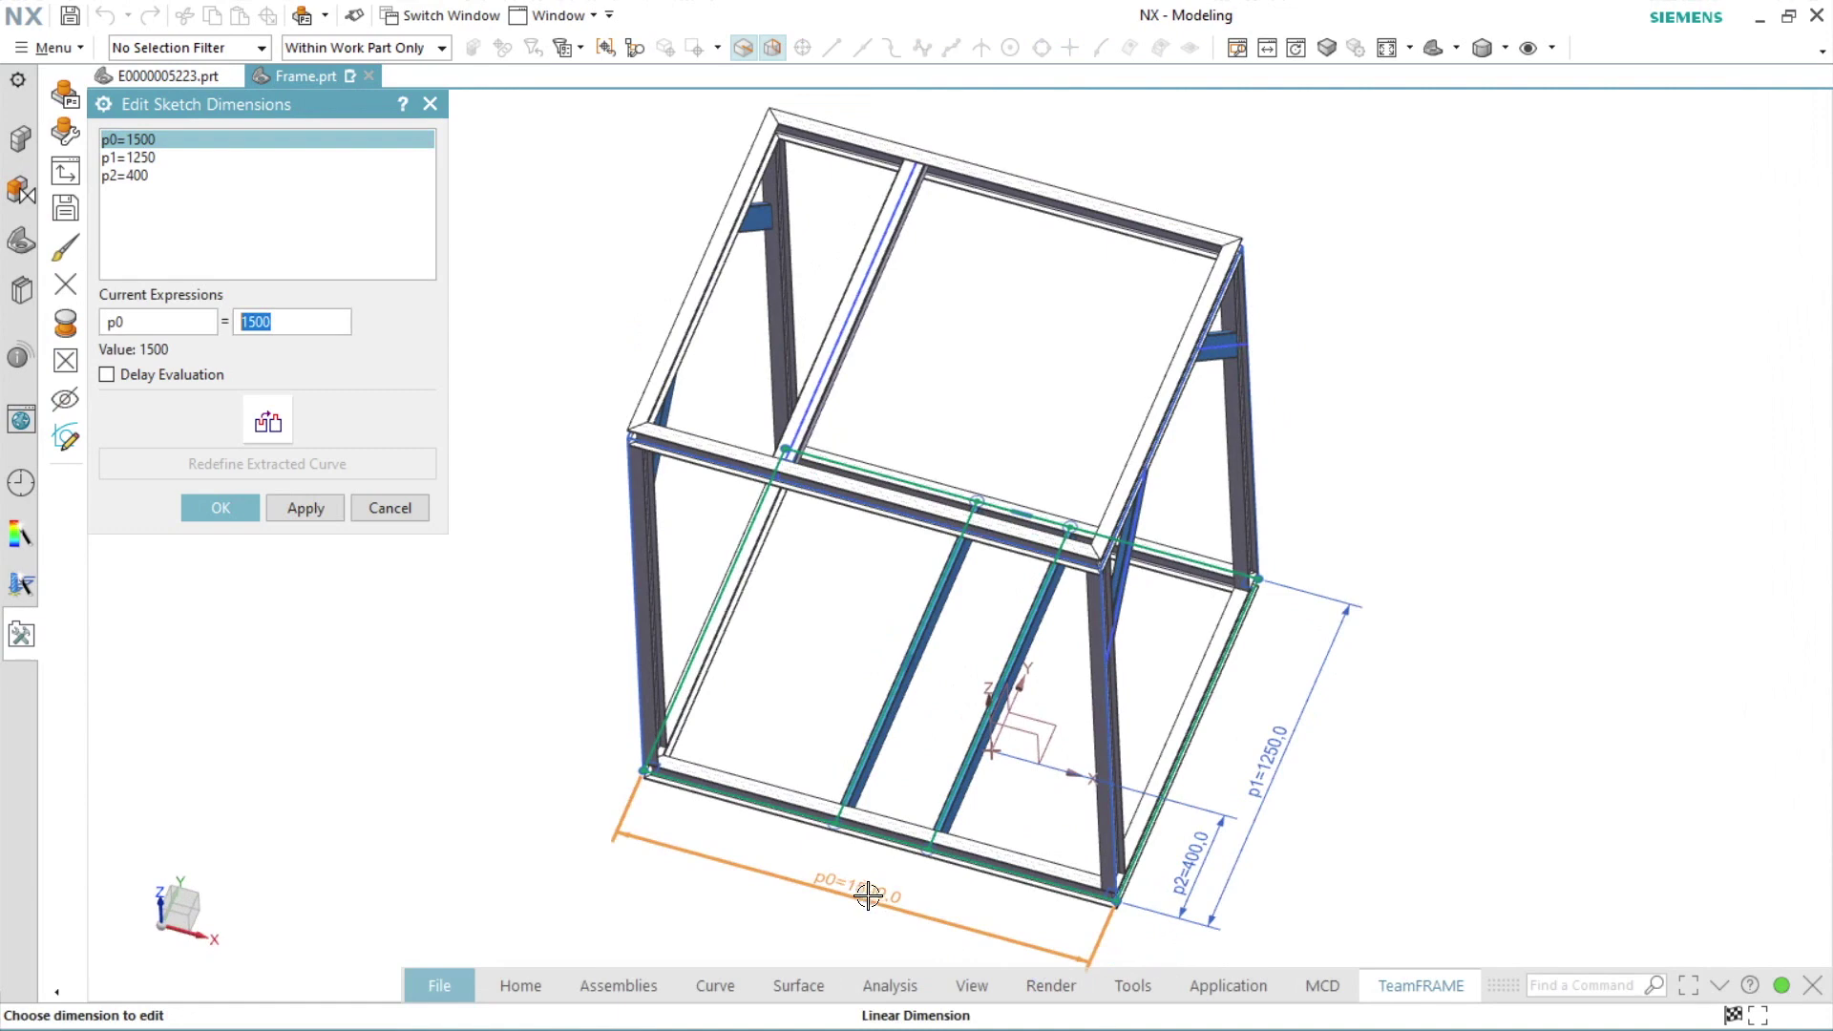
{"action": "type", "text": "1450"}
{"action": "key", "text": "Return"}
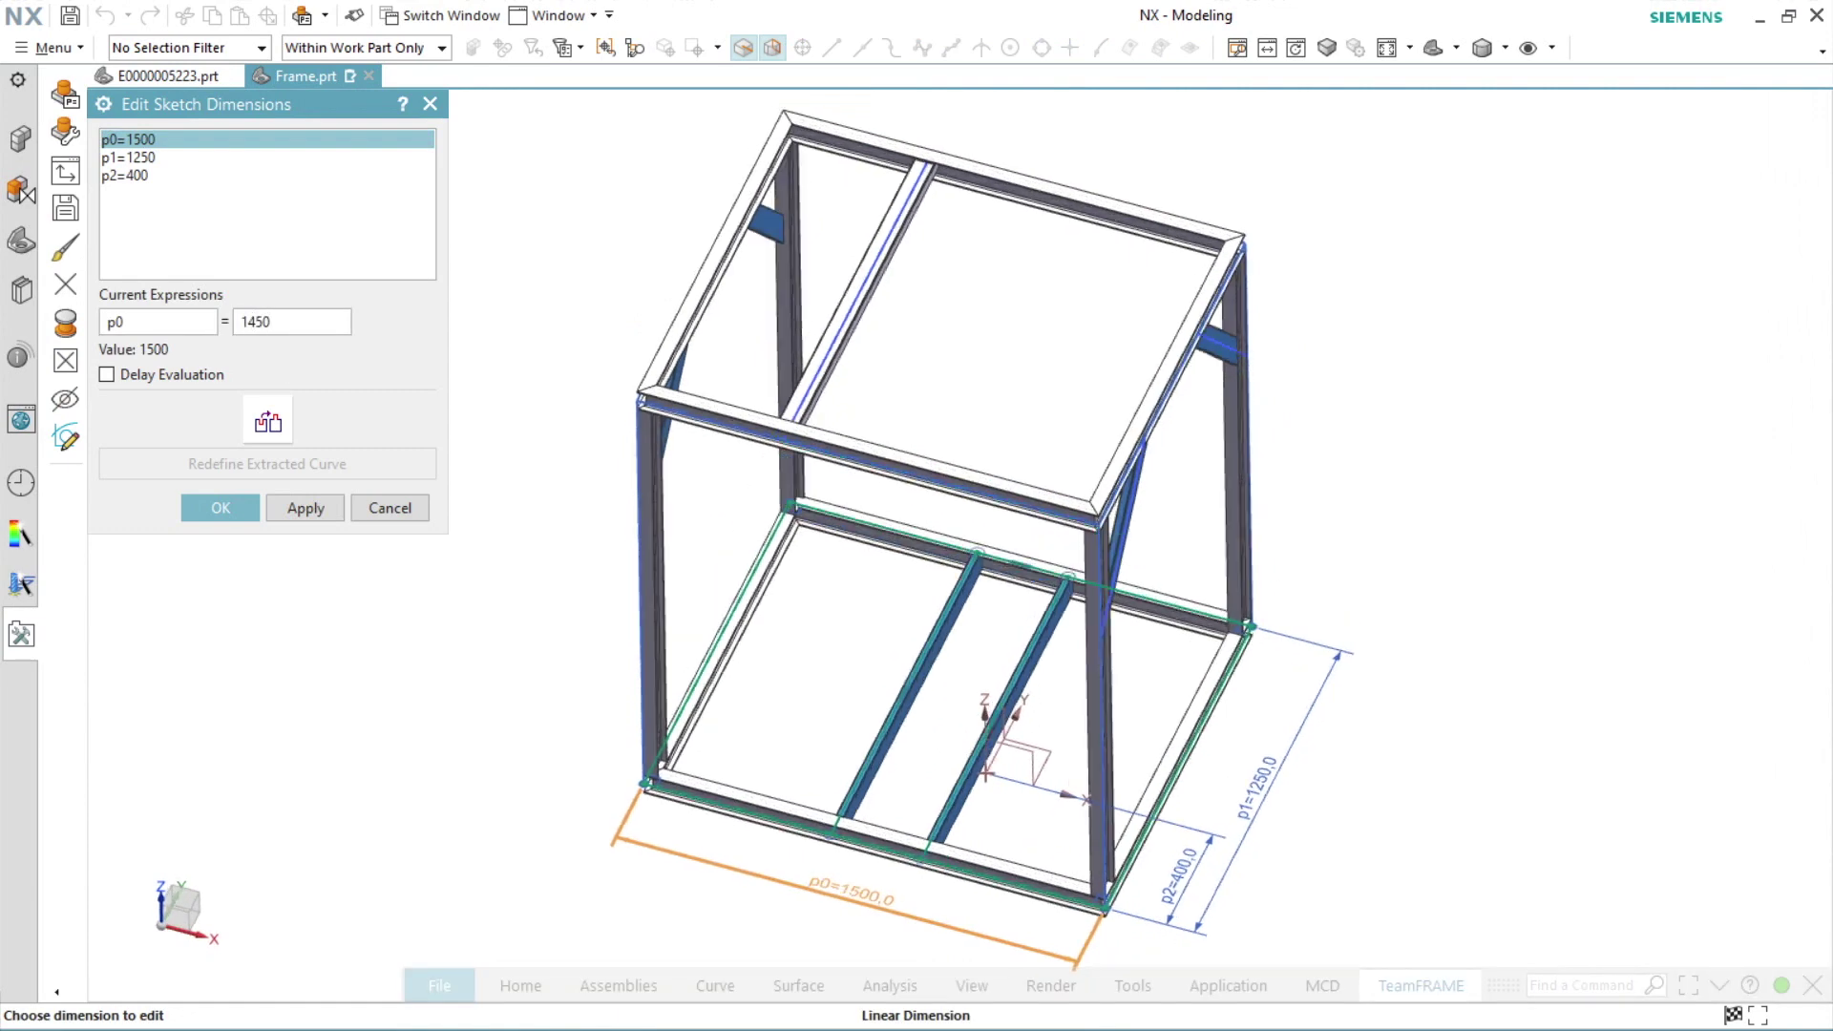
{"action": "left_click", "coordinate": [232, 508]}
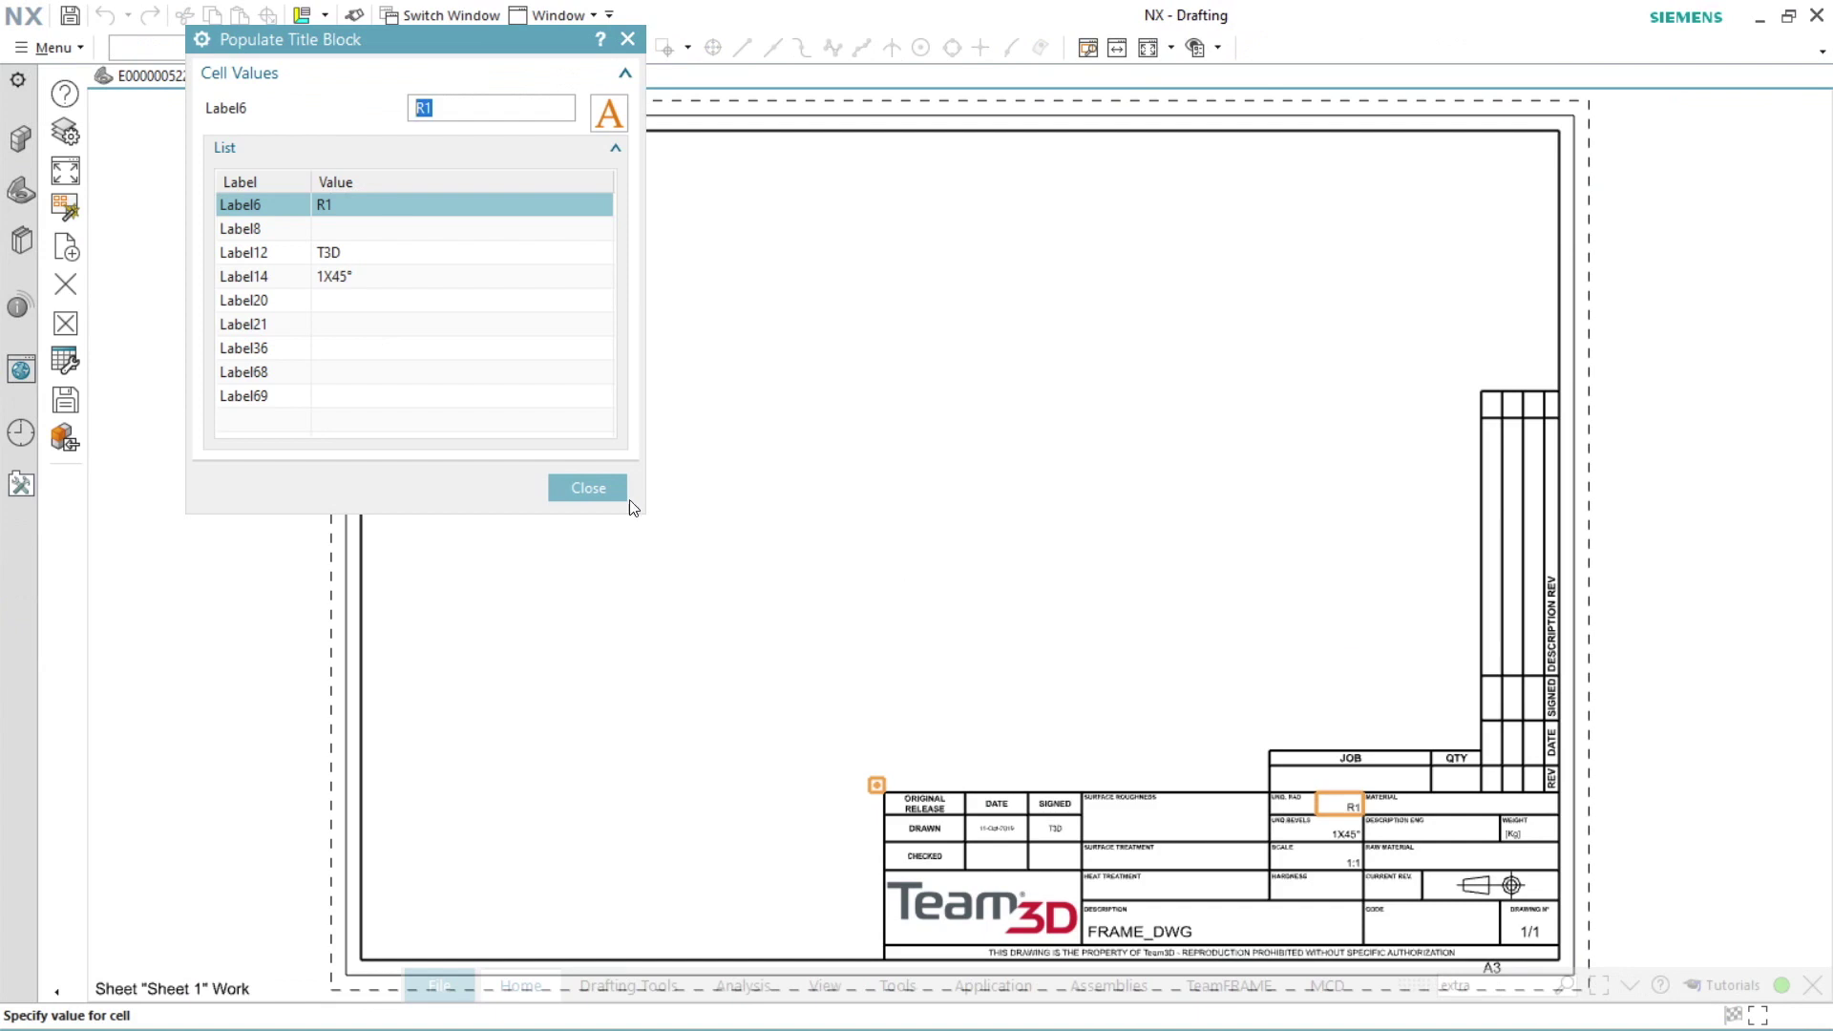
Complete the FRAME_DWG title block and position the trimetric frame view on the A3 sheet
{"action": "left_click", "coordinate": [608, 493]}
{"action": "left_click", "coordinate": [699, 573]}
{"action": "left_click_drag", "start_coordinate": [664, 329], "coordinate": [982, 193]}
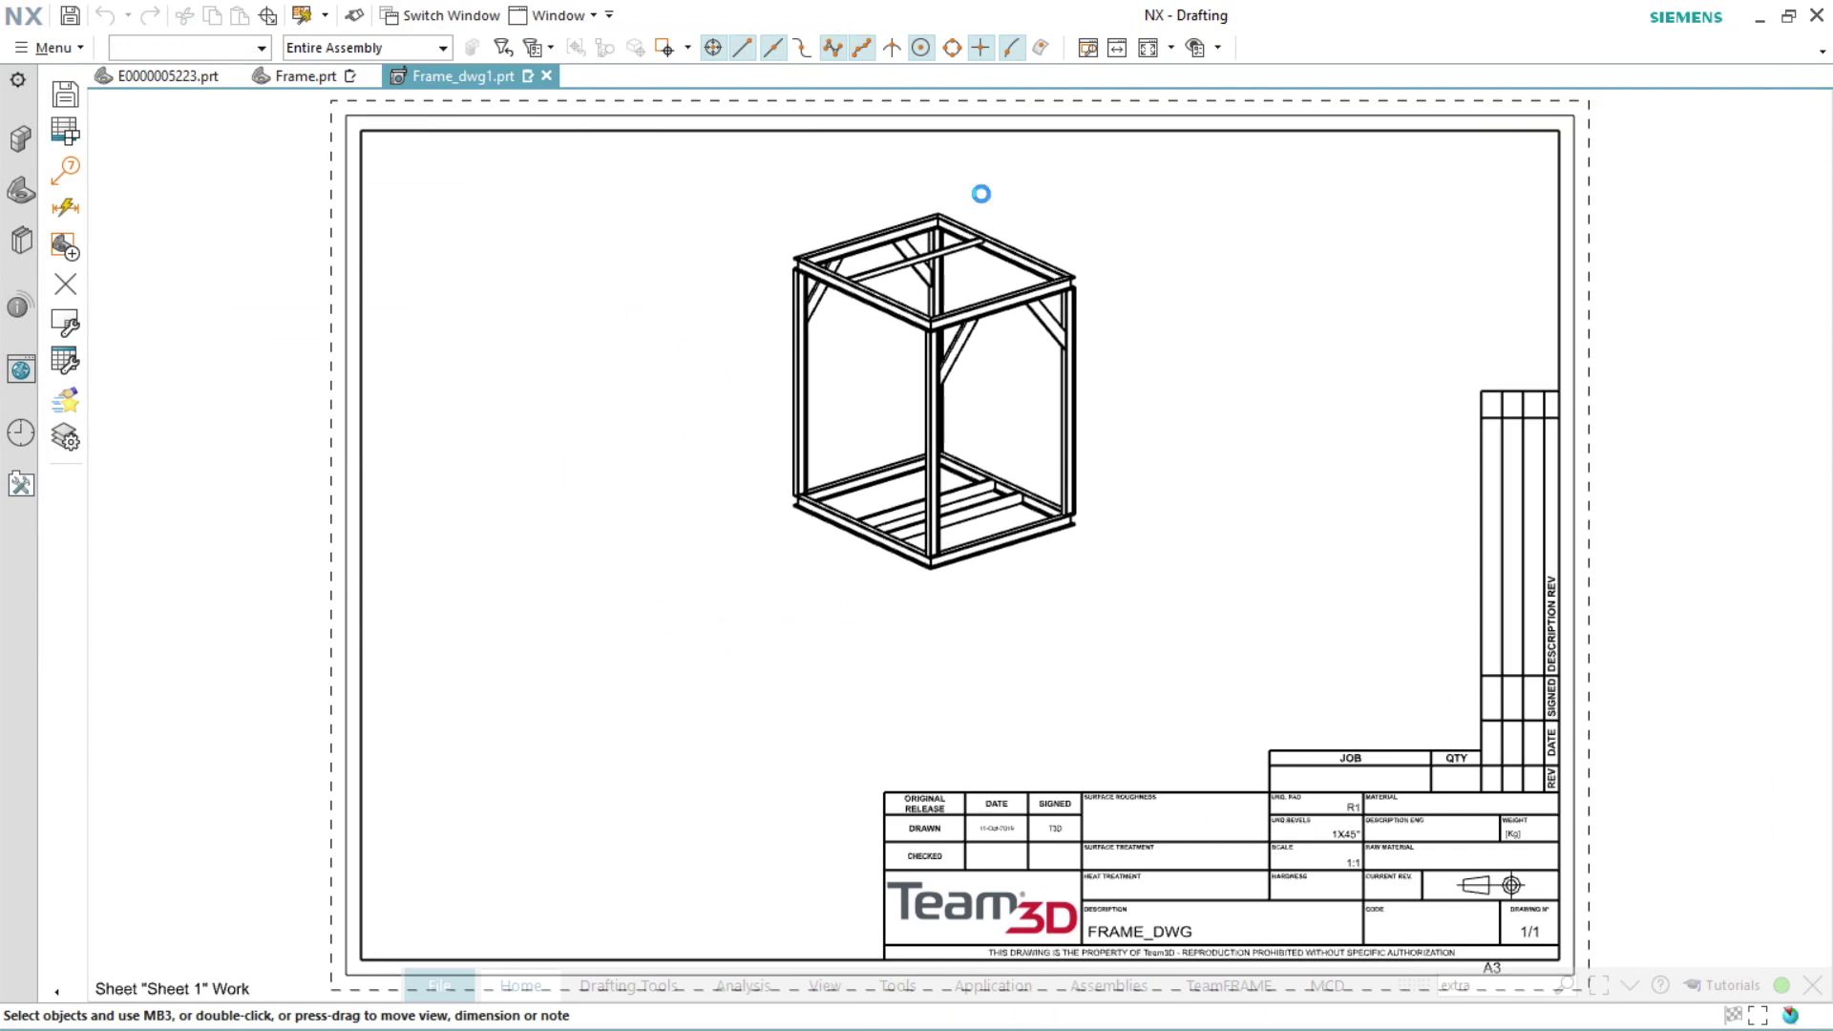
{"action": "left_click", "coordinate": [544, 986]}
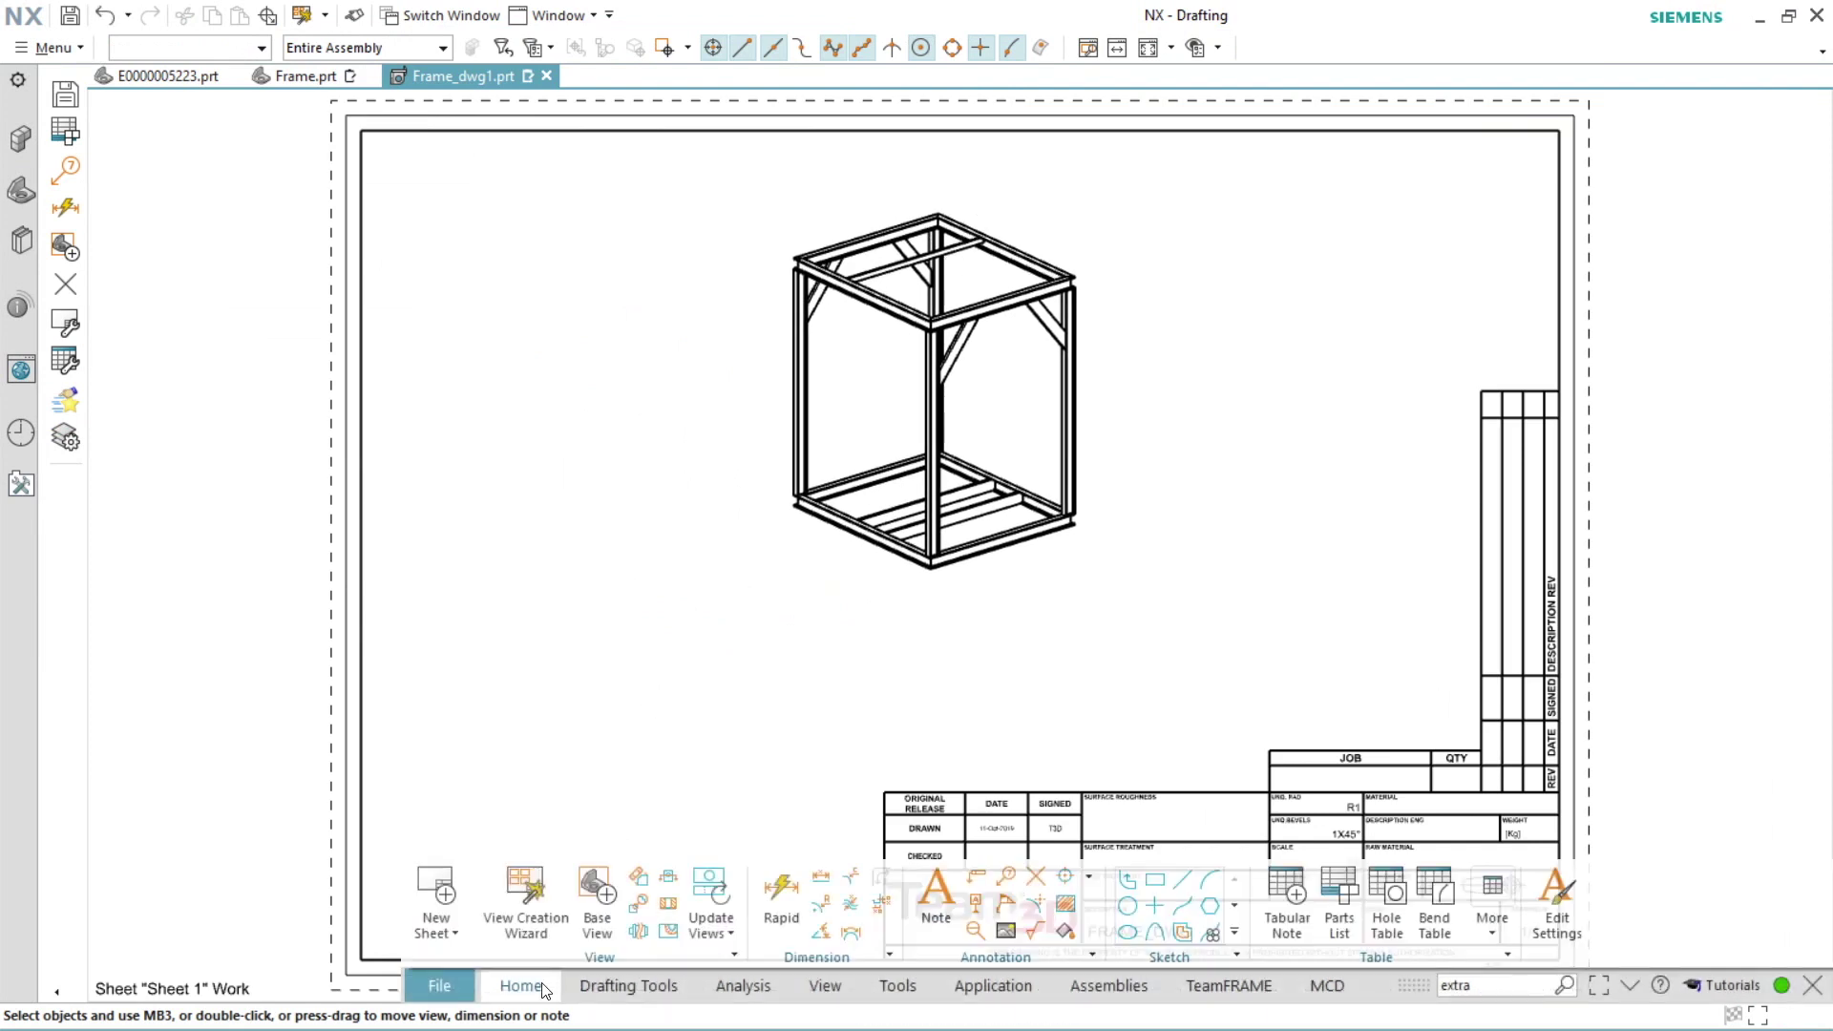
Place leadered balloons on the frame members around the drawing view, then fit the sheet
{"action": "left_click", "coordinate": [1017, 881]}
{"action": "scroll", "coordinate": [872, 573], "scroll_direction": "up", "scroll_amount": 1}
{"action": "scroll", "coordinate": [933, 592], "scroll_direction": "up", "scroll_amount": 3}
{"action": "scroll", "coordinate": [933, 592], "scroll_direction": "up", "scroll_amount": 2}
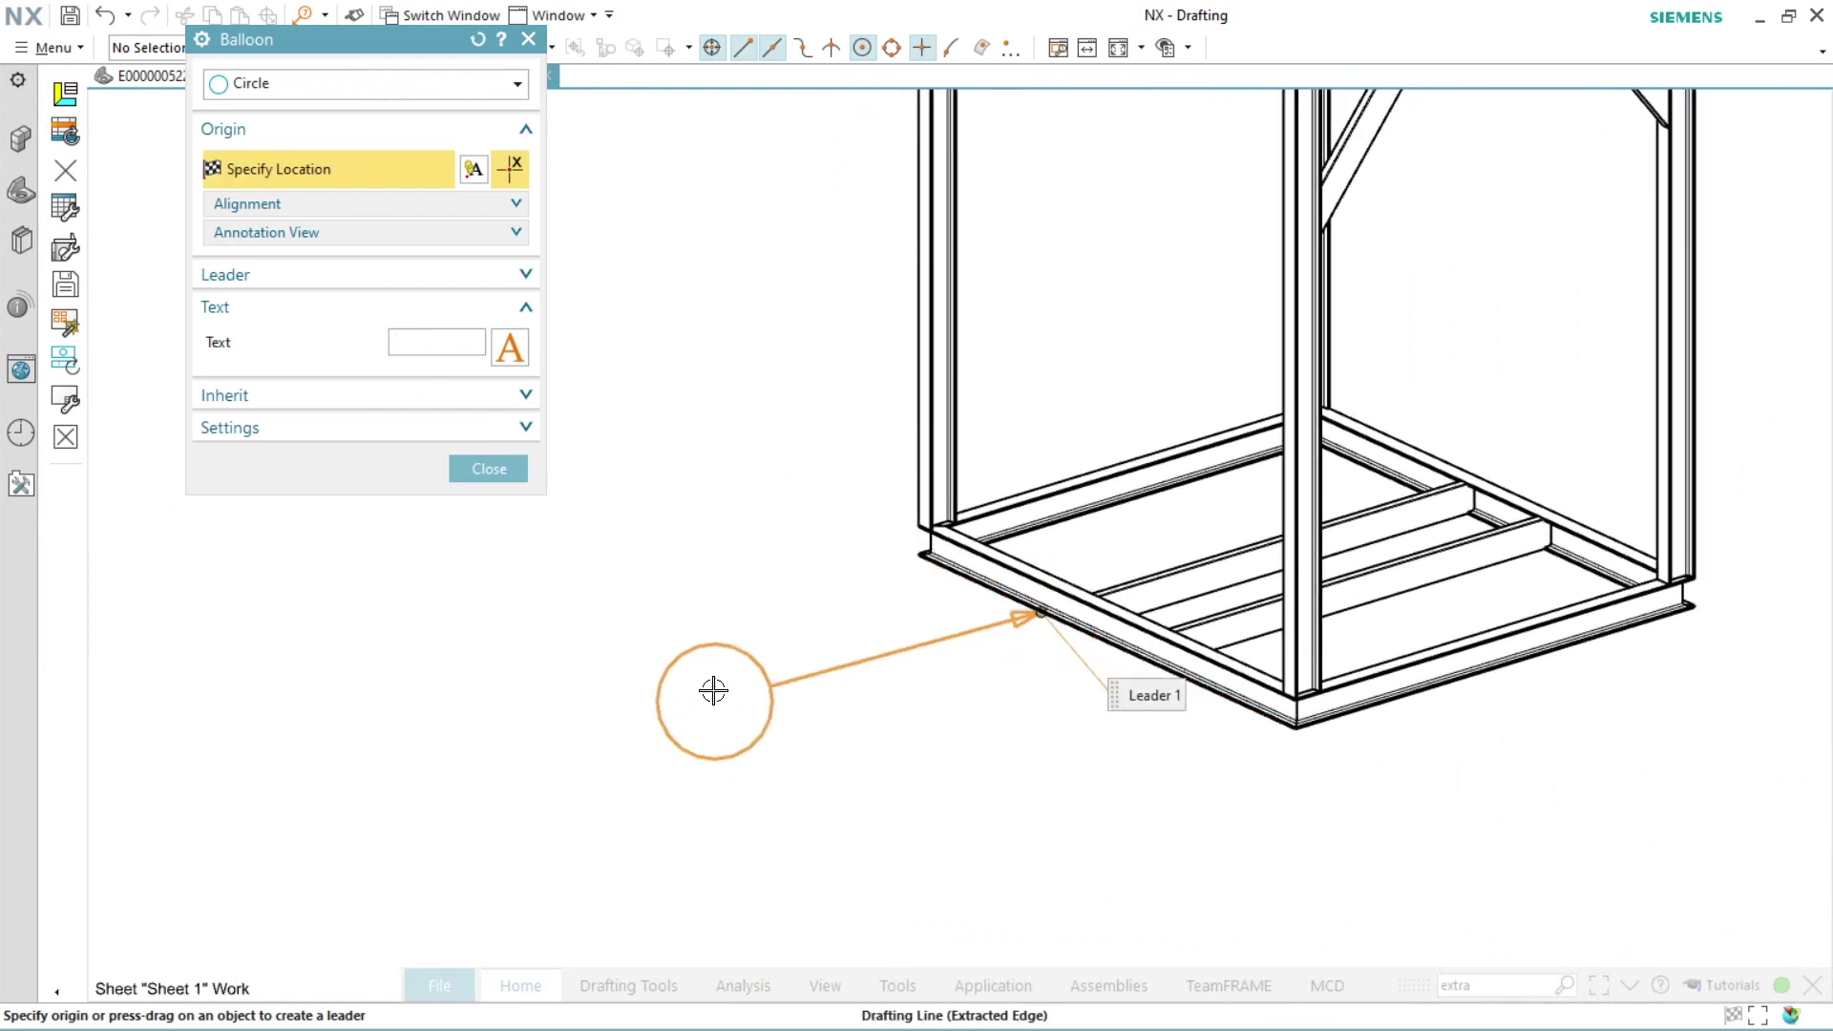
{"action": "scroll", "coordinate": [745, 649], "scroll_direction": "down", "scroll_amount": 2}
{"action": "scroll", "coordinate": [822, 544], "scroll_direction": "down", "scroll_amount": 2}
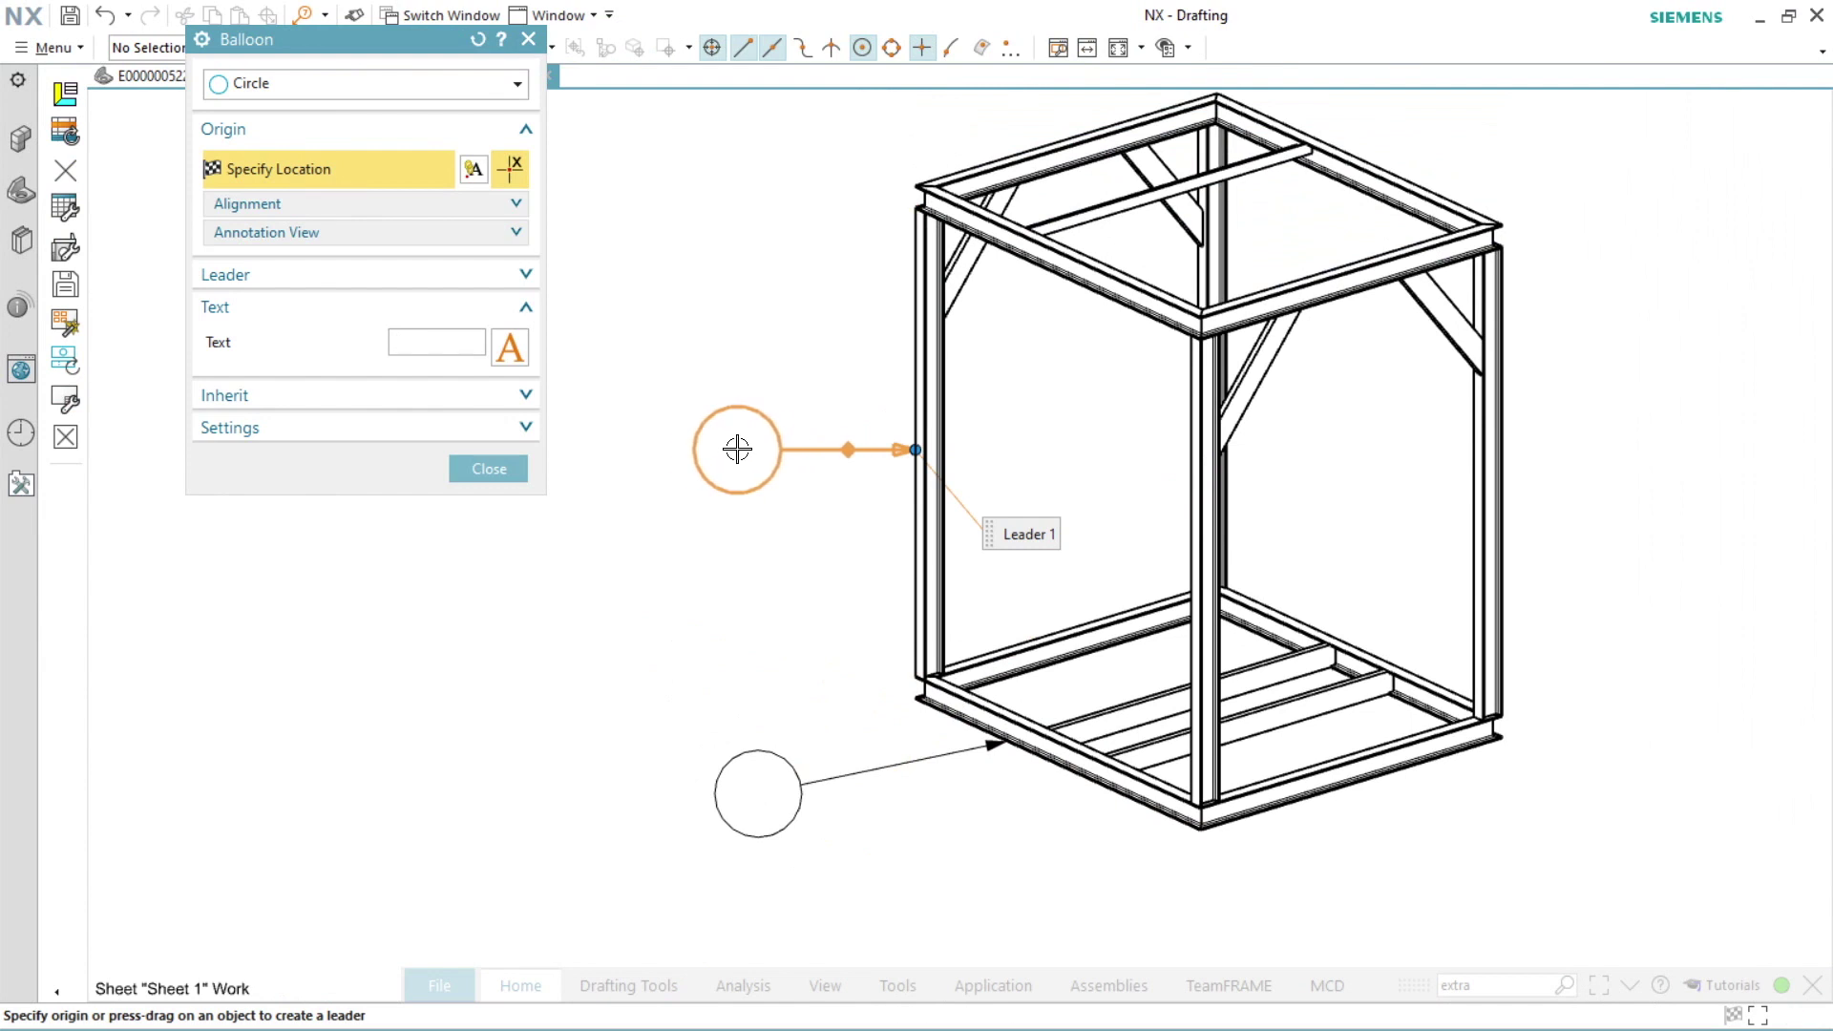
{"action": "scroll", "coordinate": [737, 448], "scroll_direction": "down", "scroll_amount": 1}
{"action": "scroll", "coordinate": [811, 352], "scroll_direction": "down", "scroll_amount": 1}
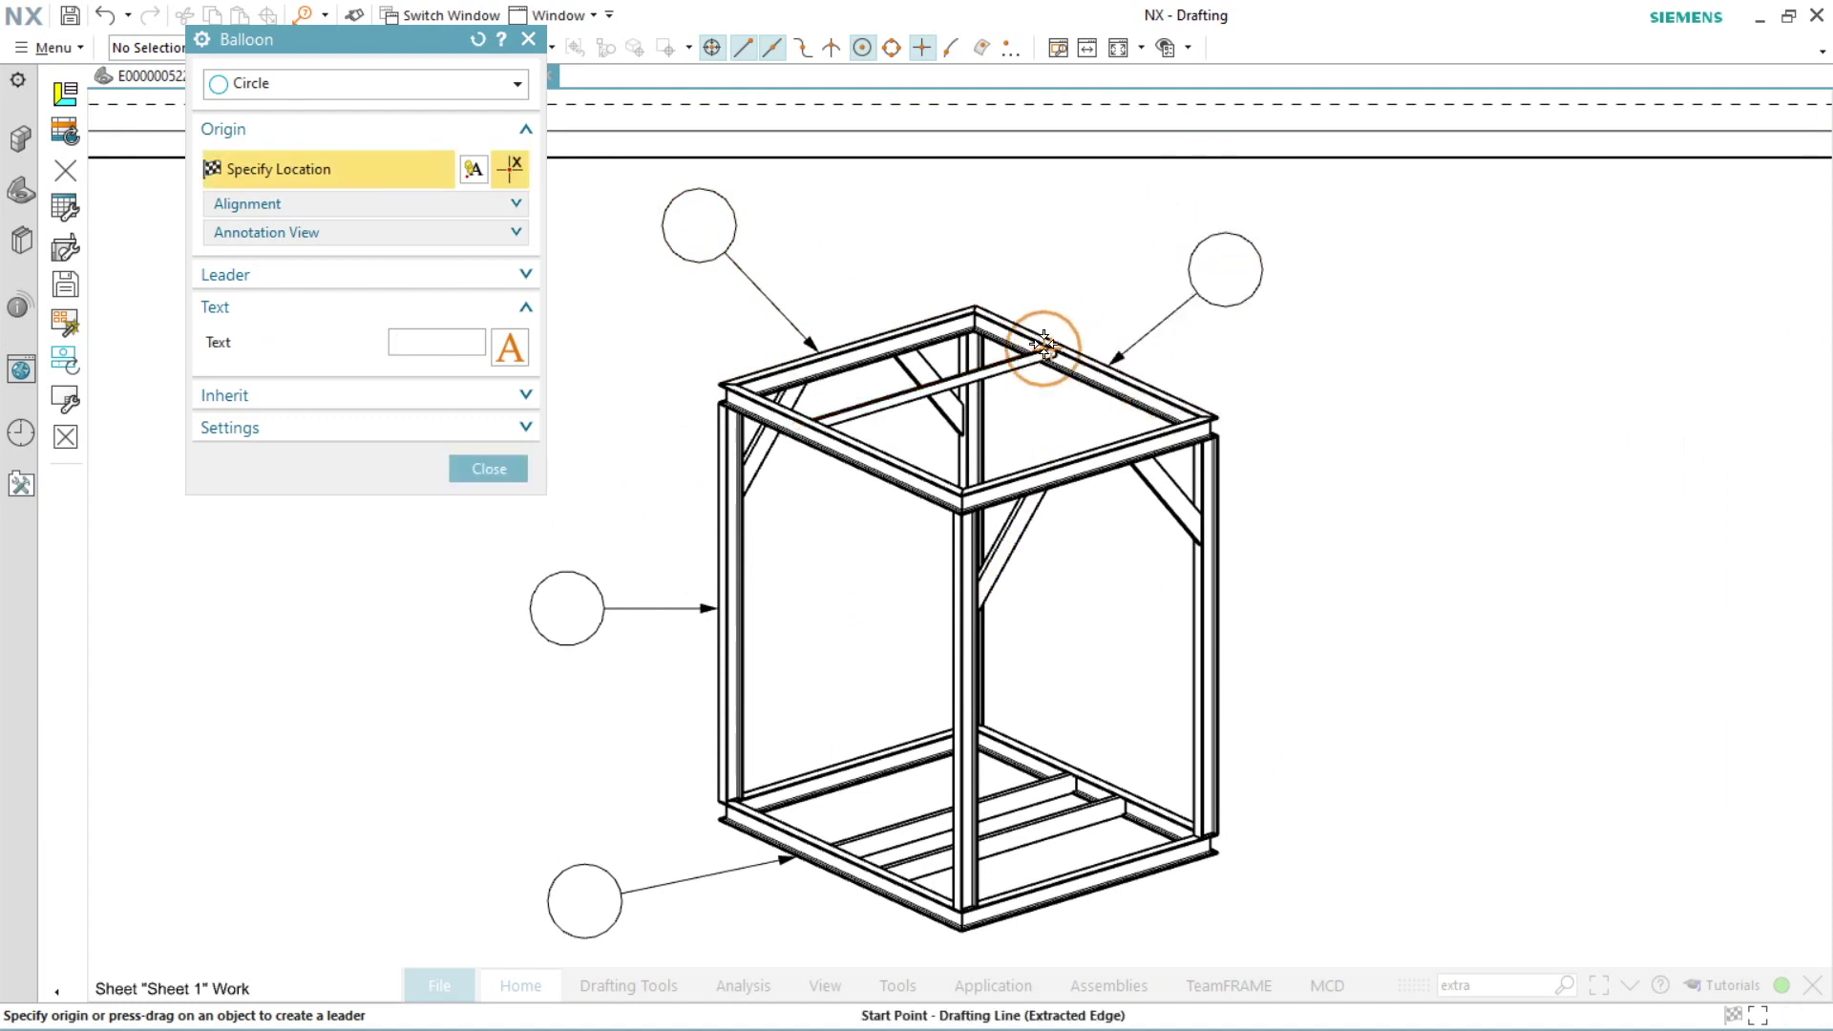
{"action": "left_click", "coordinate": [1344, 430]}
{"action": "left_click", "coordinate": [1360, 583]}
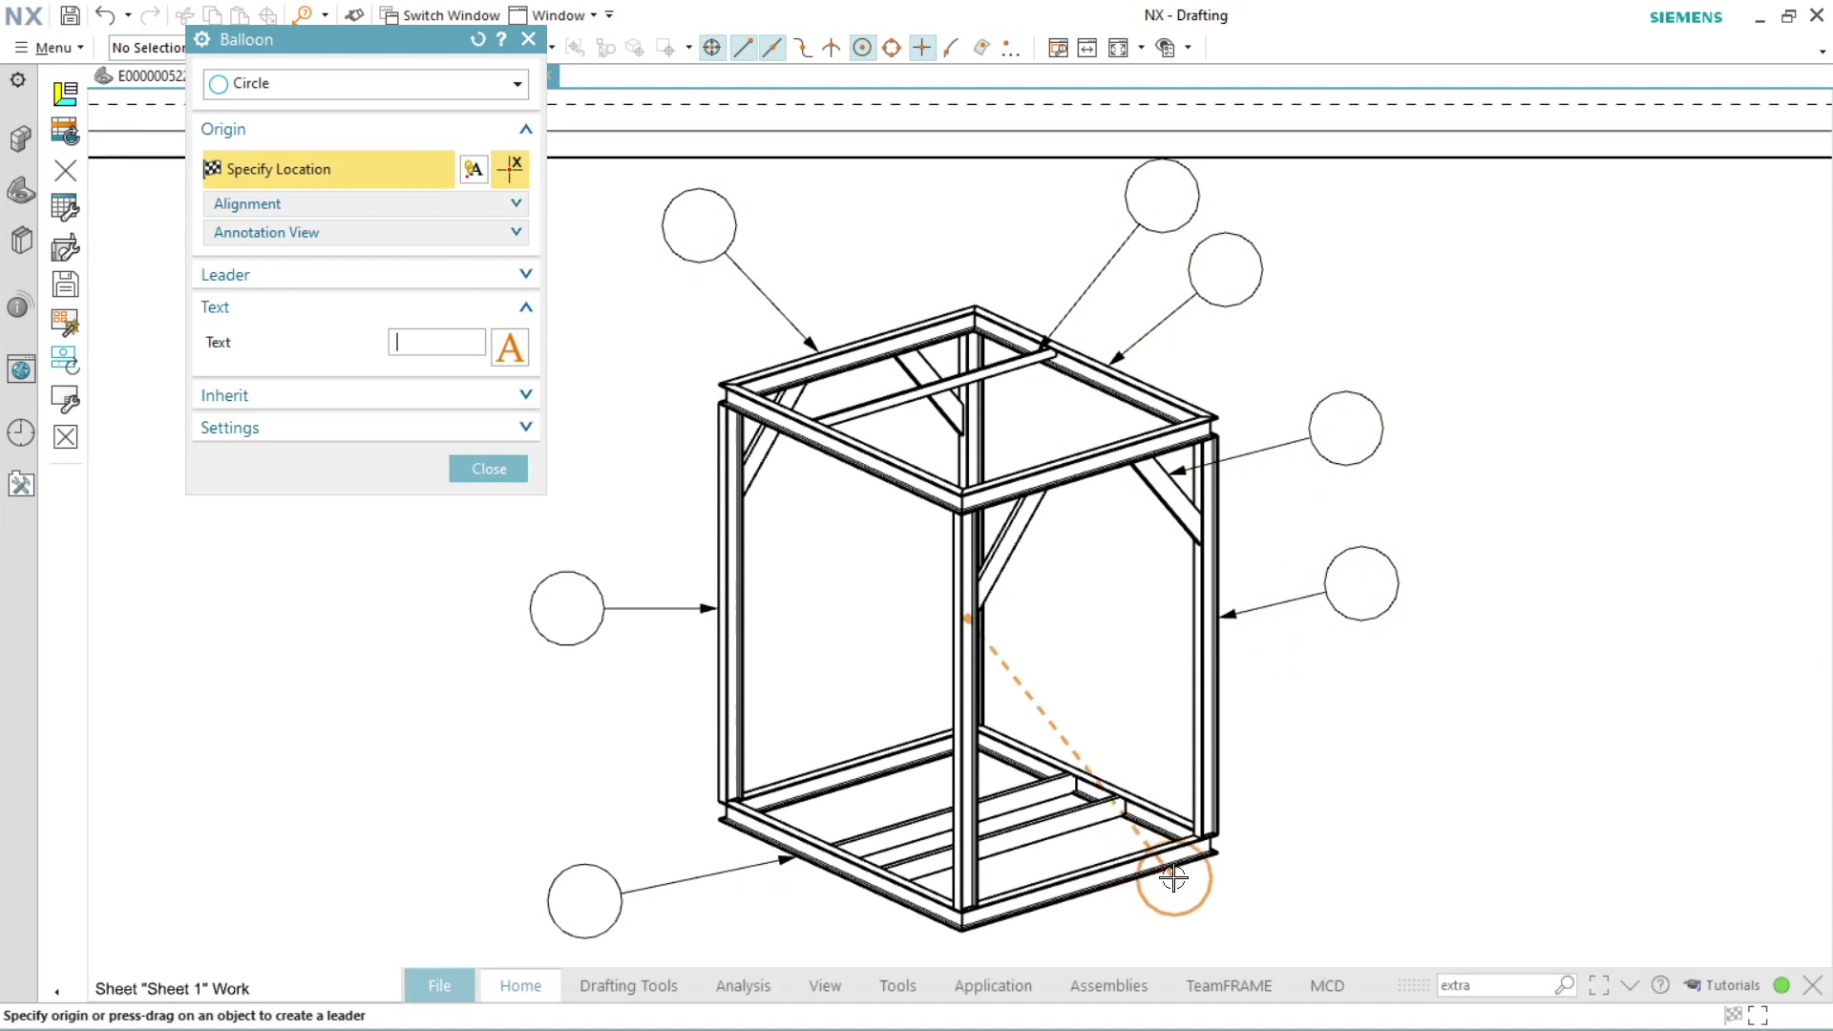
{"action": "left_click", "coordinate": [1368, 907]}
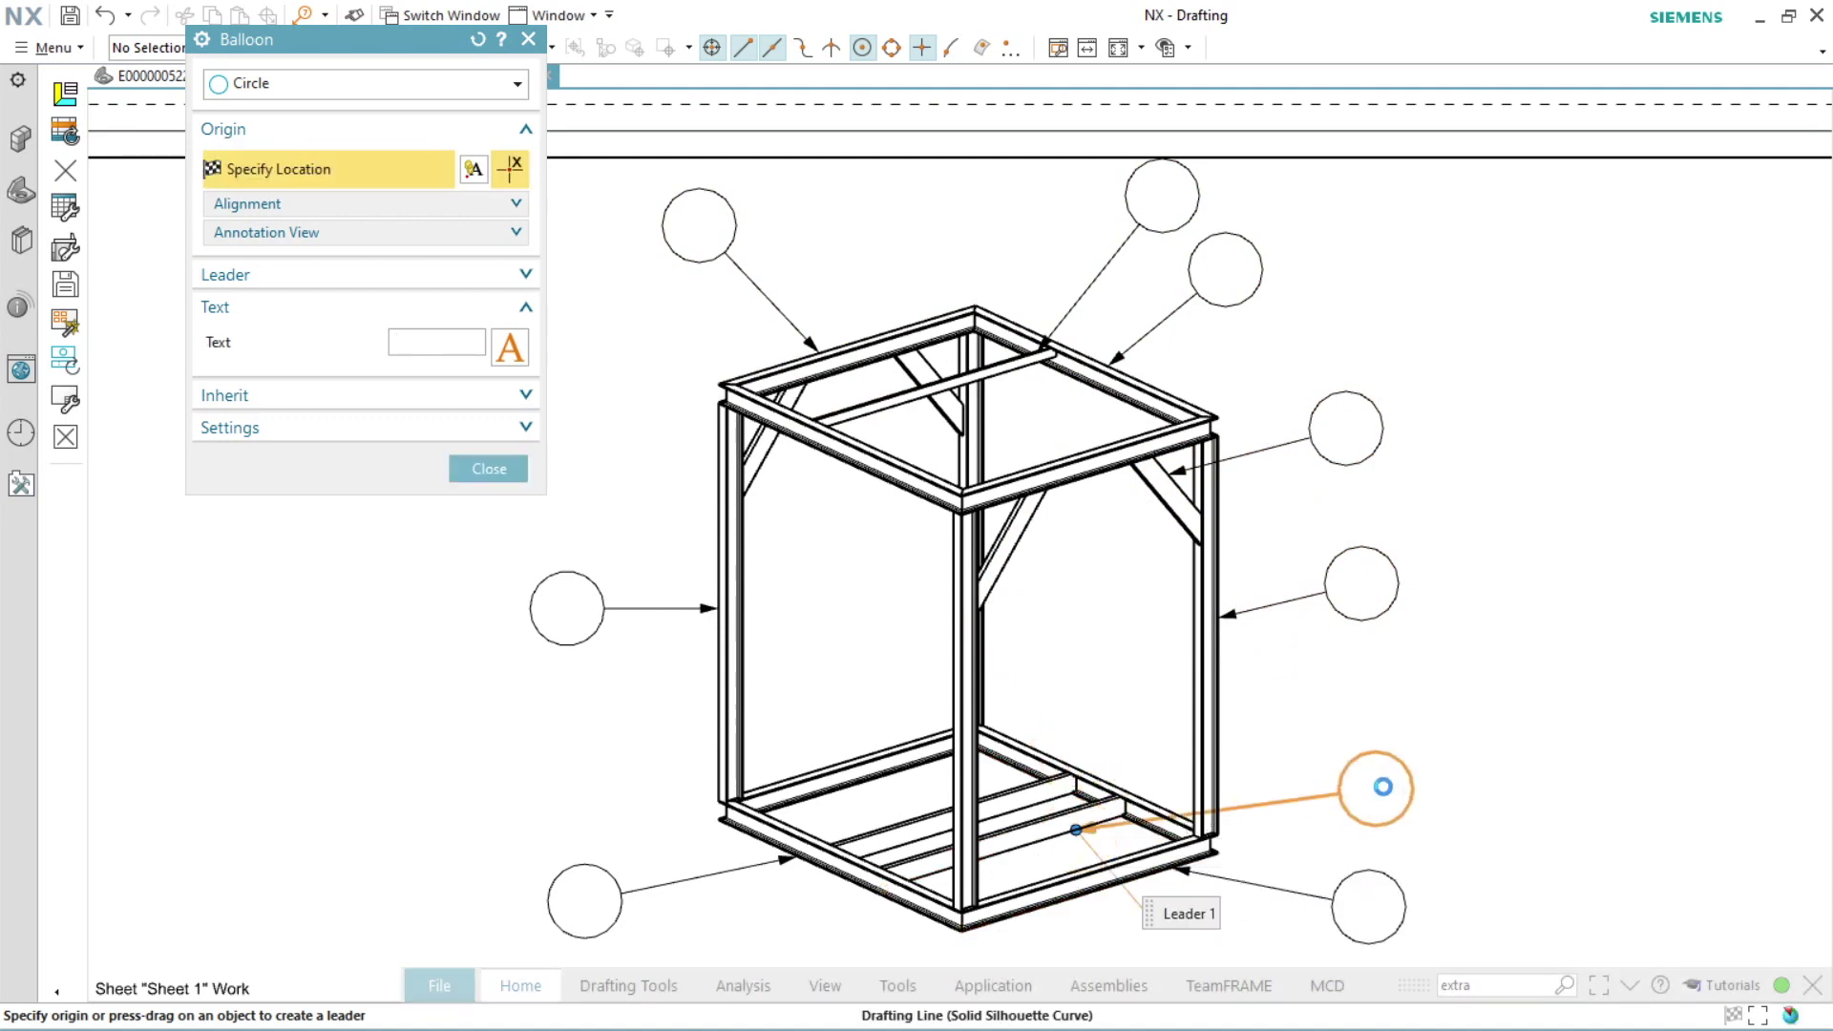
{"action": "key", "text": "Escape"}
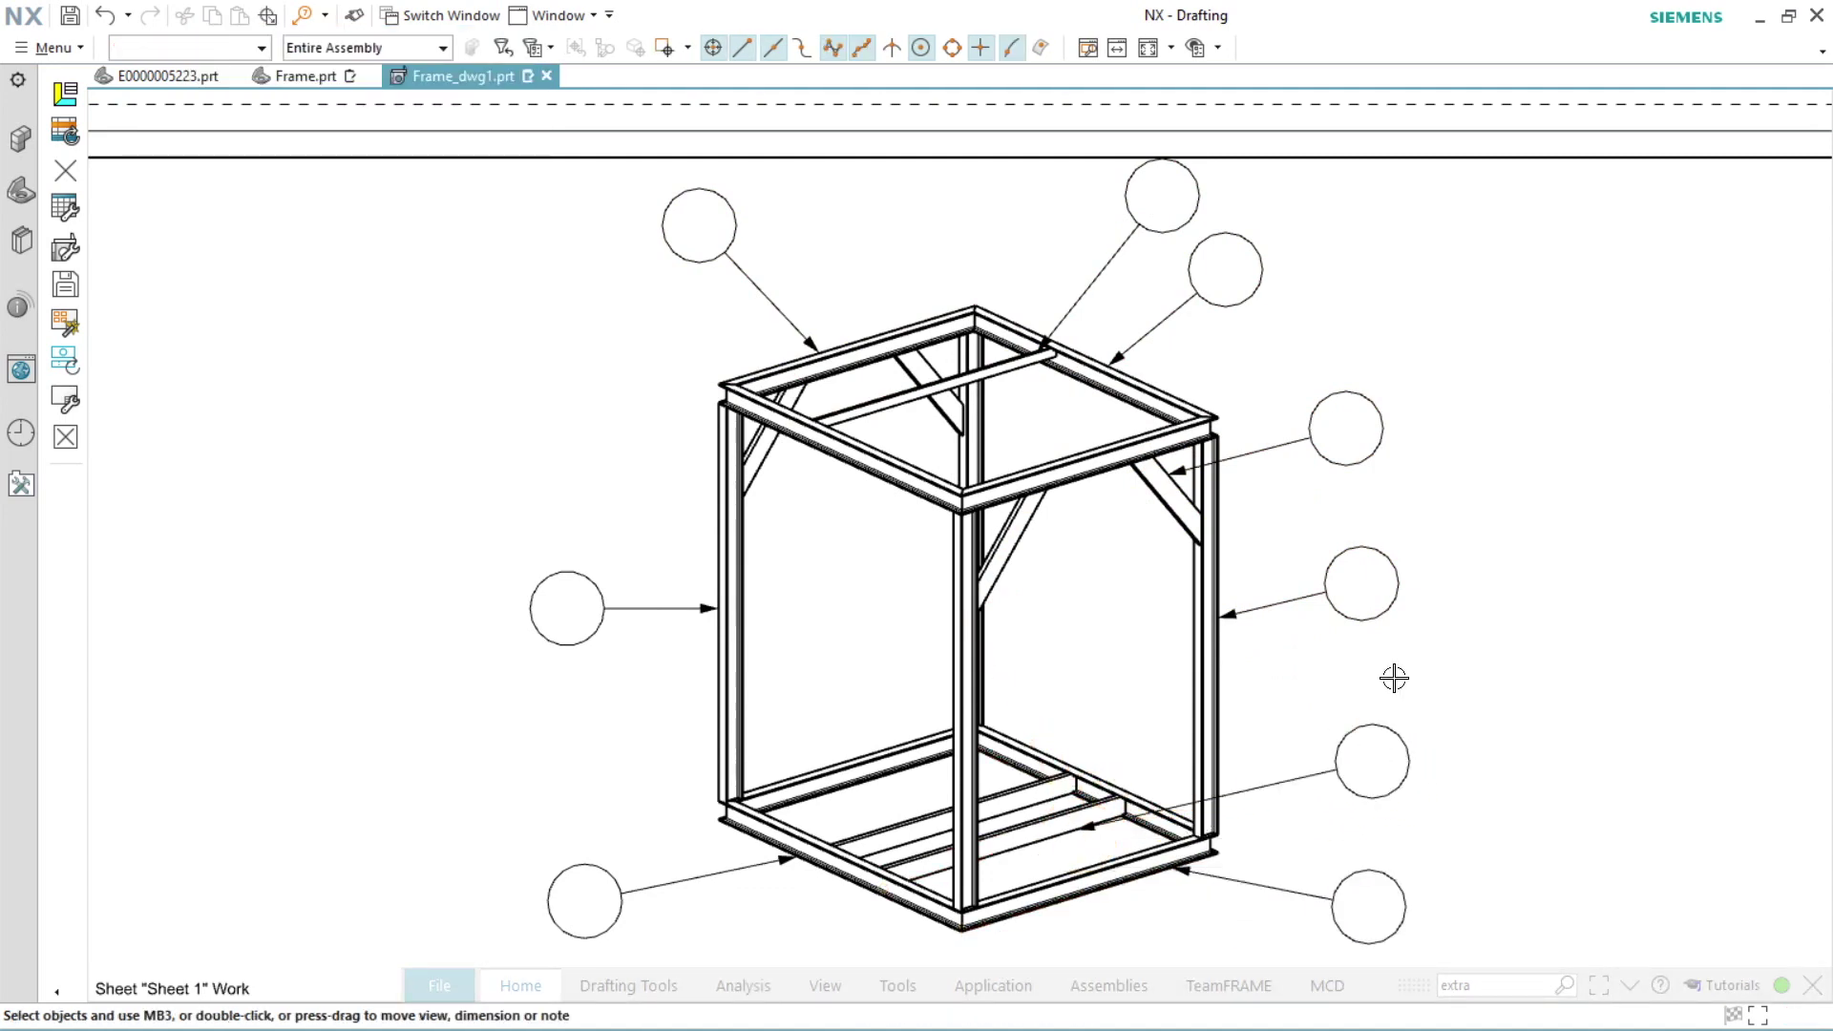
{"action": "key", "text": "ctrl+f"}
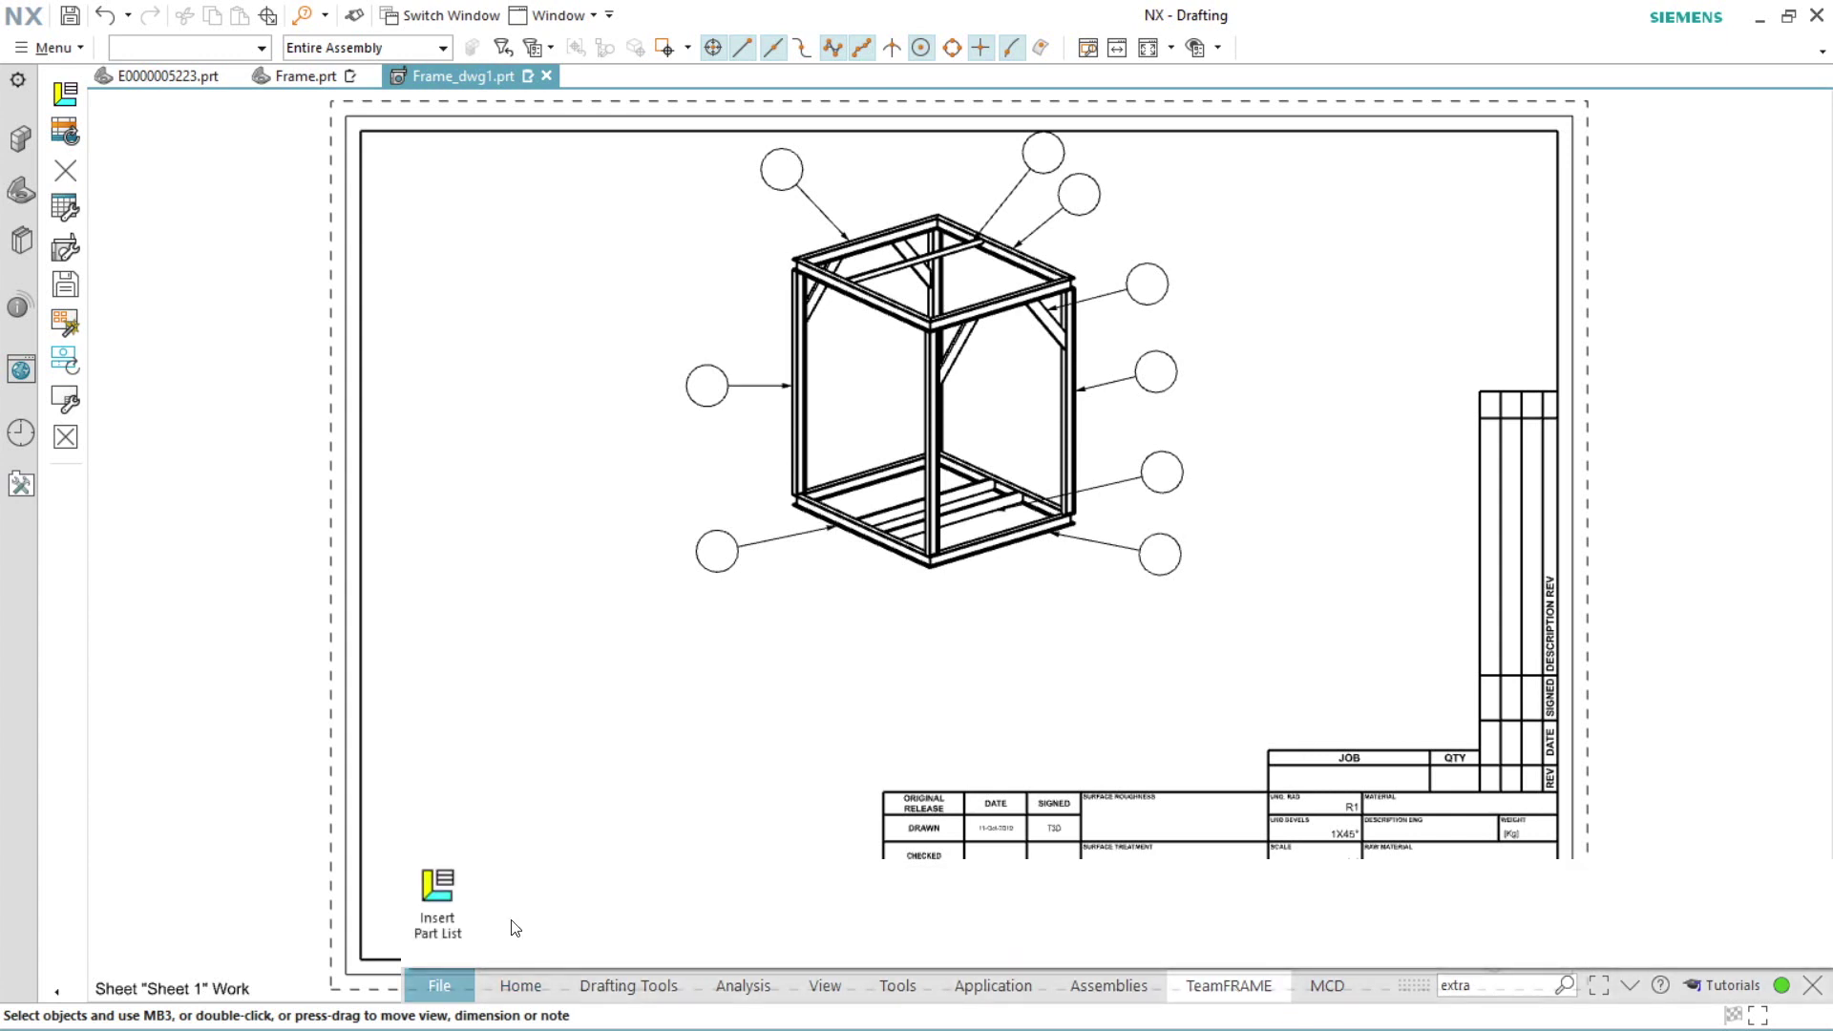
Insert a six-row TeamFRAME parts list under the view and switch to E000005223_.prt
{"action": "left_click", "coordinate": [439, 893]}
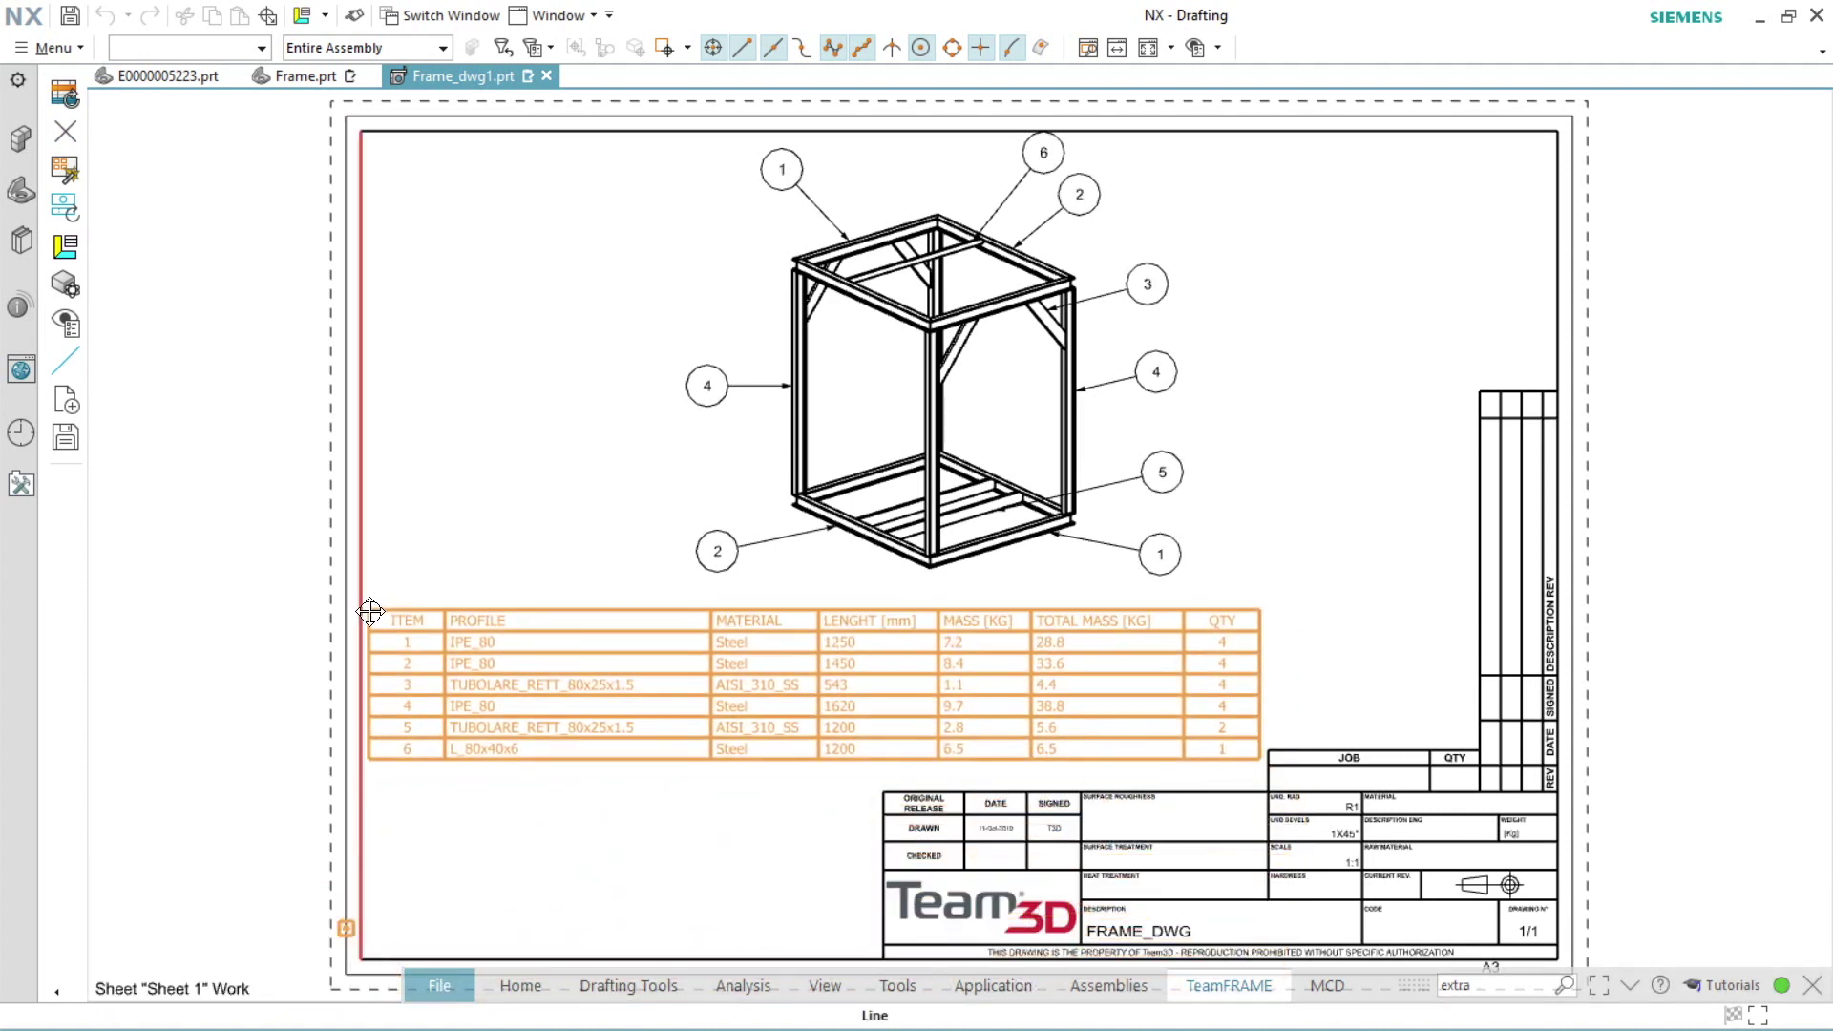
{"action": "left_click", "coordinate": [370, 612]}
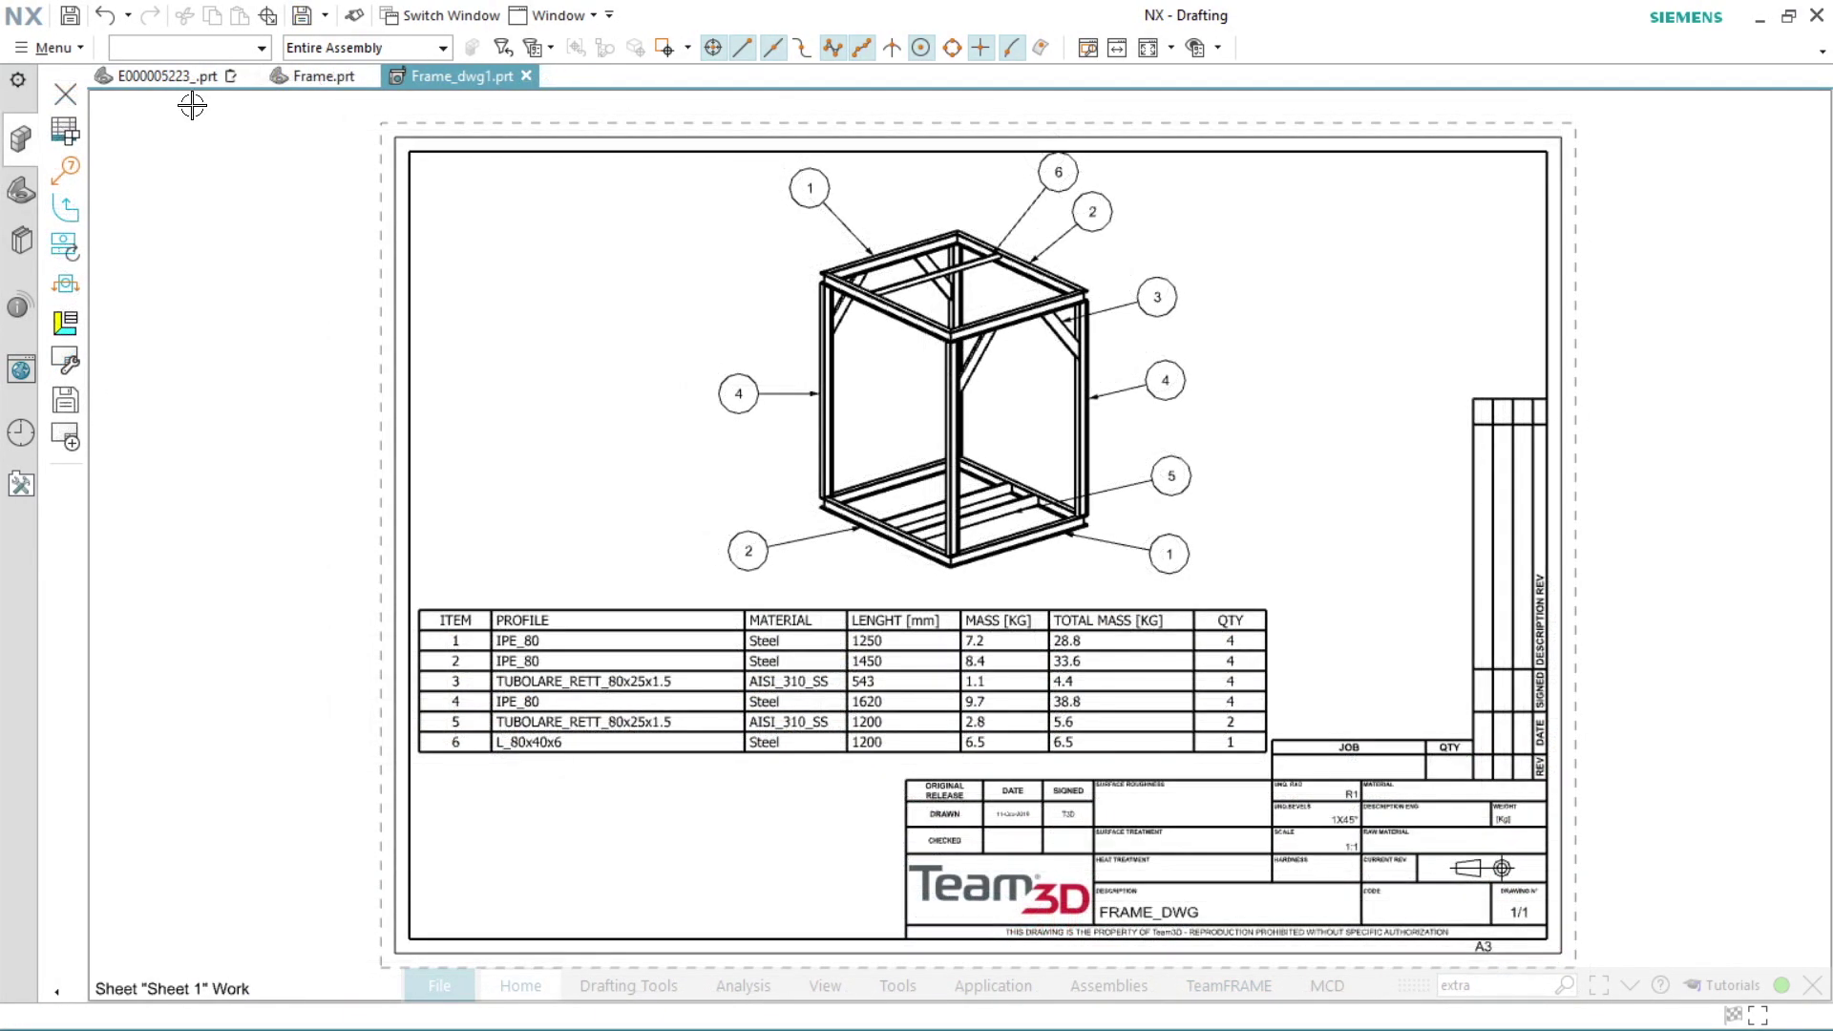
{"action": "left_click", "coordinate": [173, 78]}
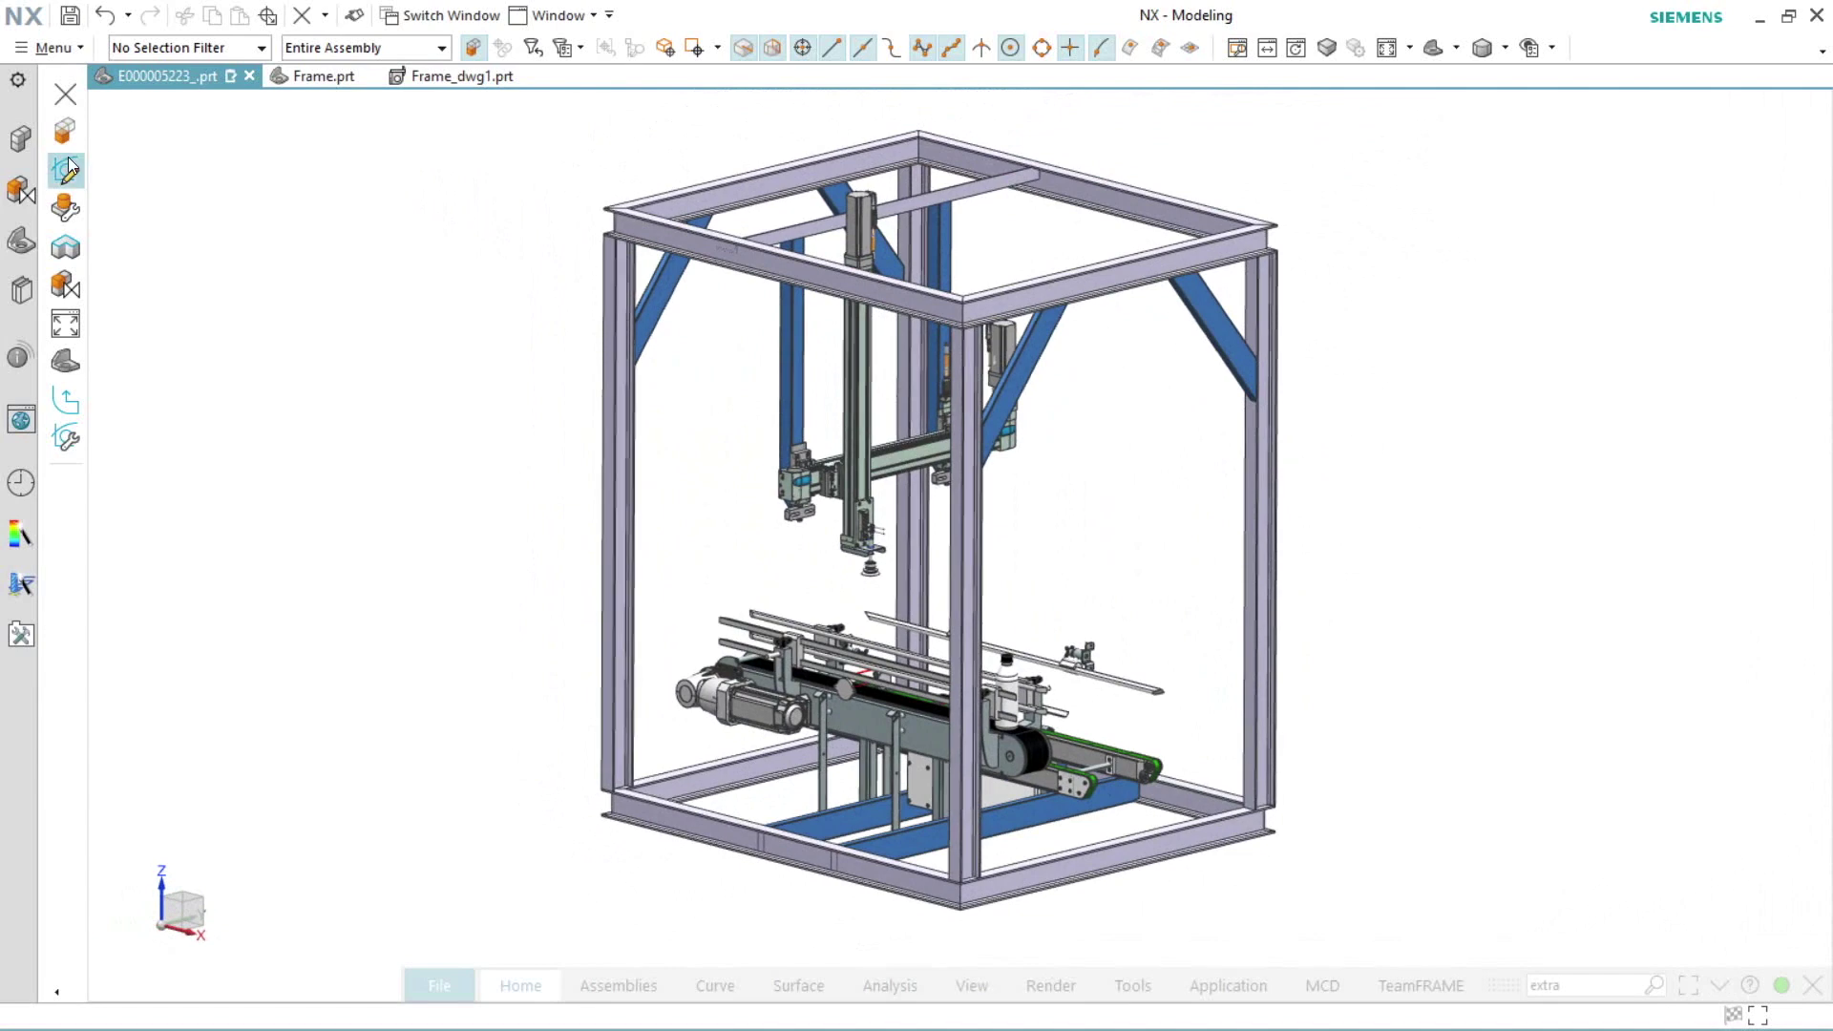
Open the Assembly Navigator to show all components of E000005223_
{"action": "left_click", "coordinate": [24, 143]}
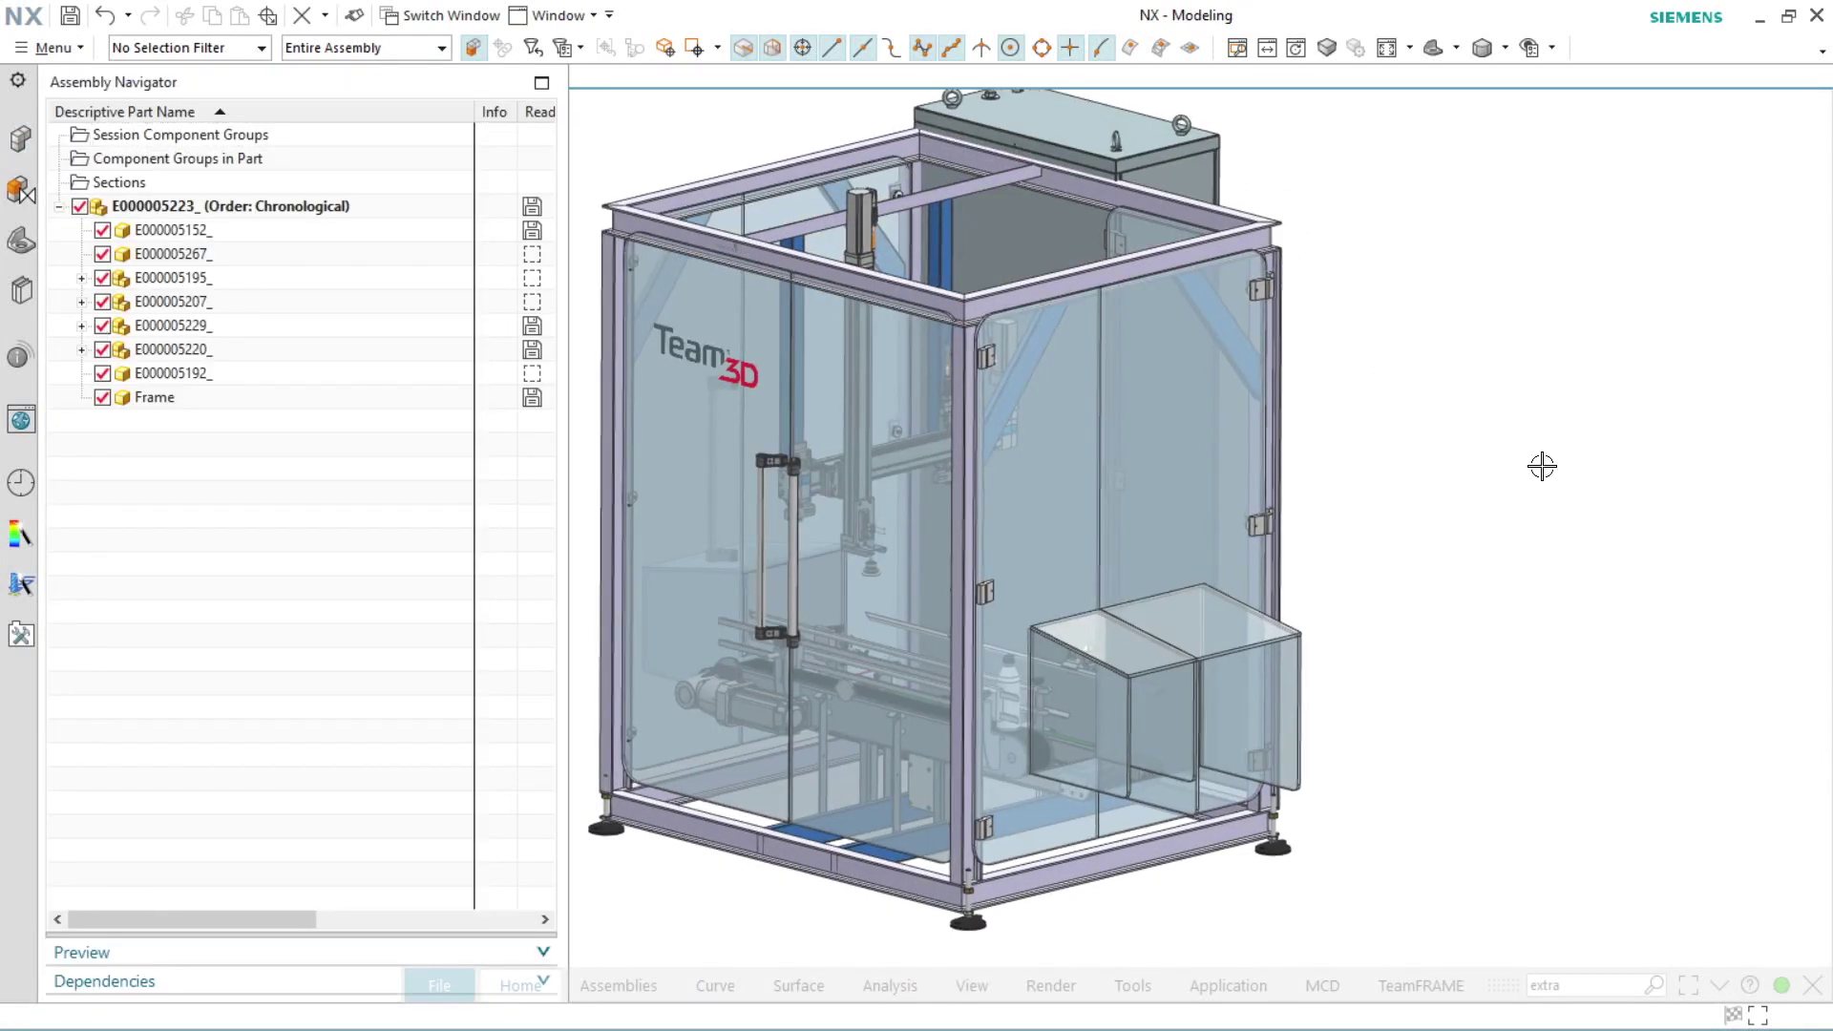